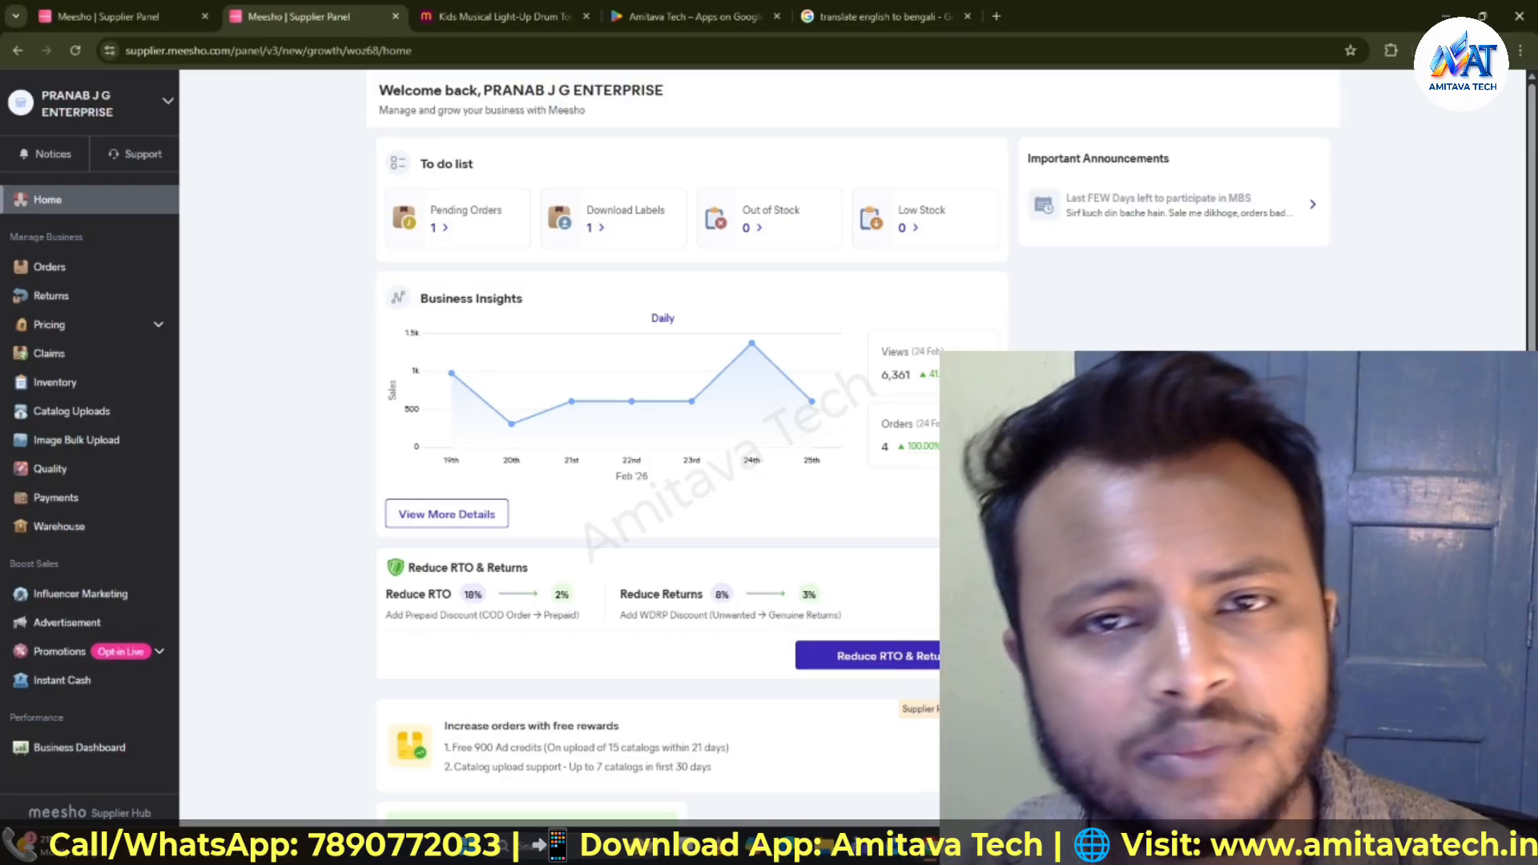
- Look through the open browser tabs, including the app page and the drum toy's product listing
left_click(685, 16)
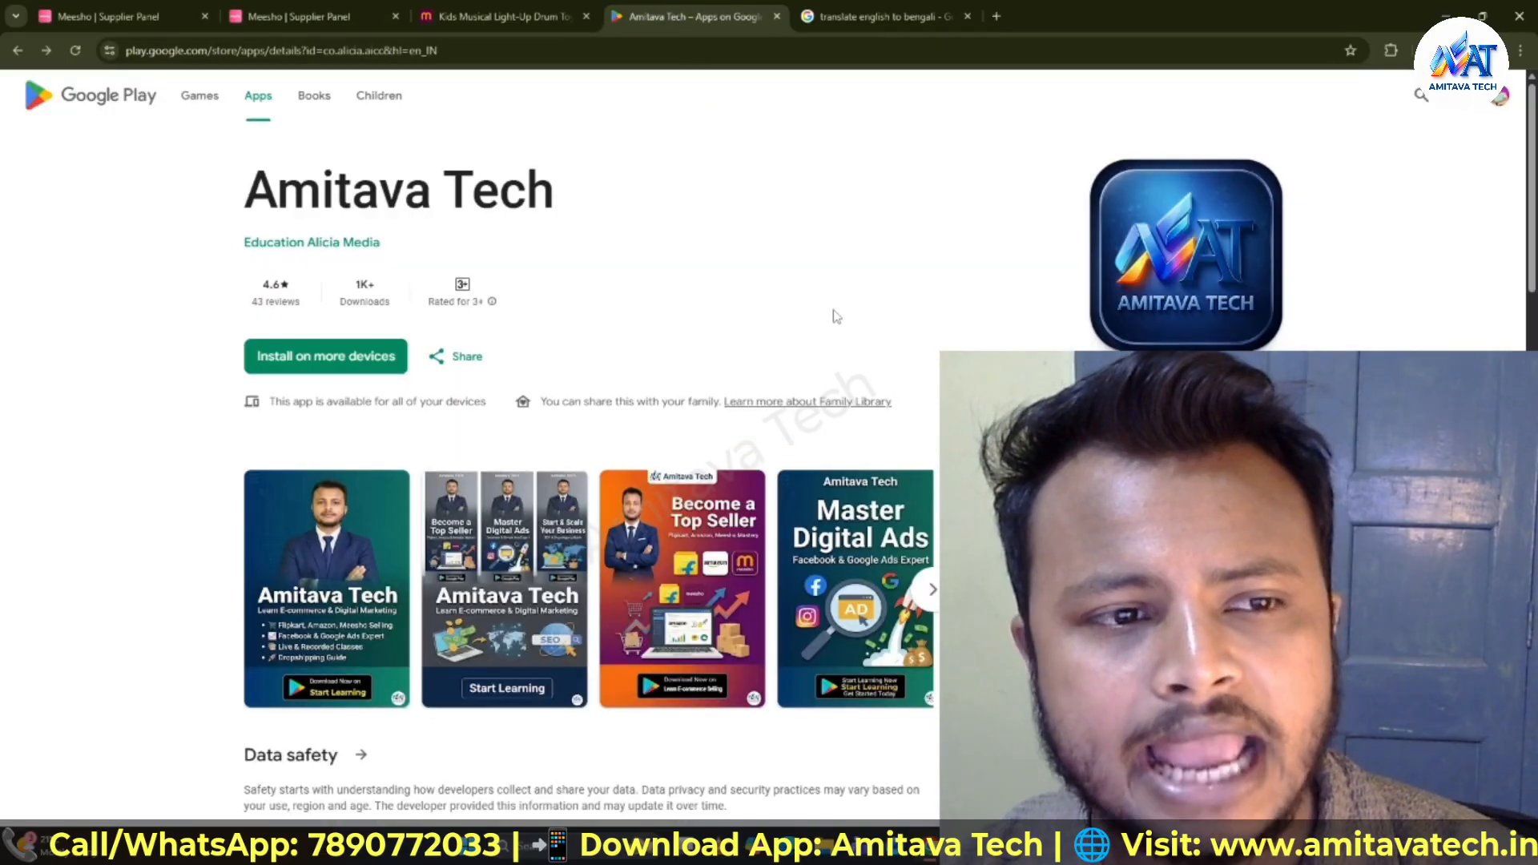
scroll(588, 425, "down", 4)
scroll(588, 425, "up", 3)
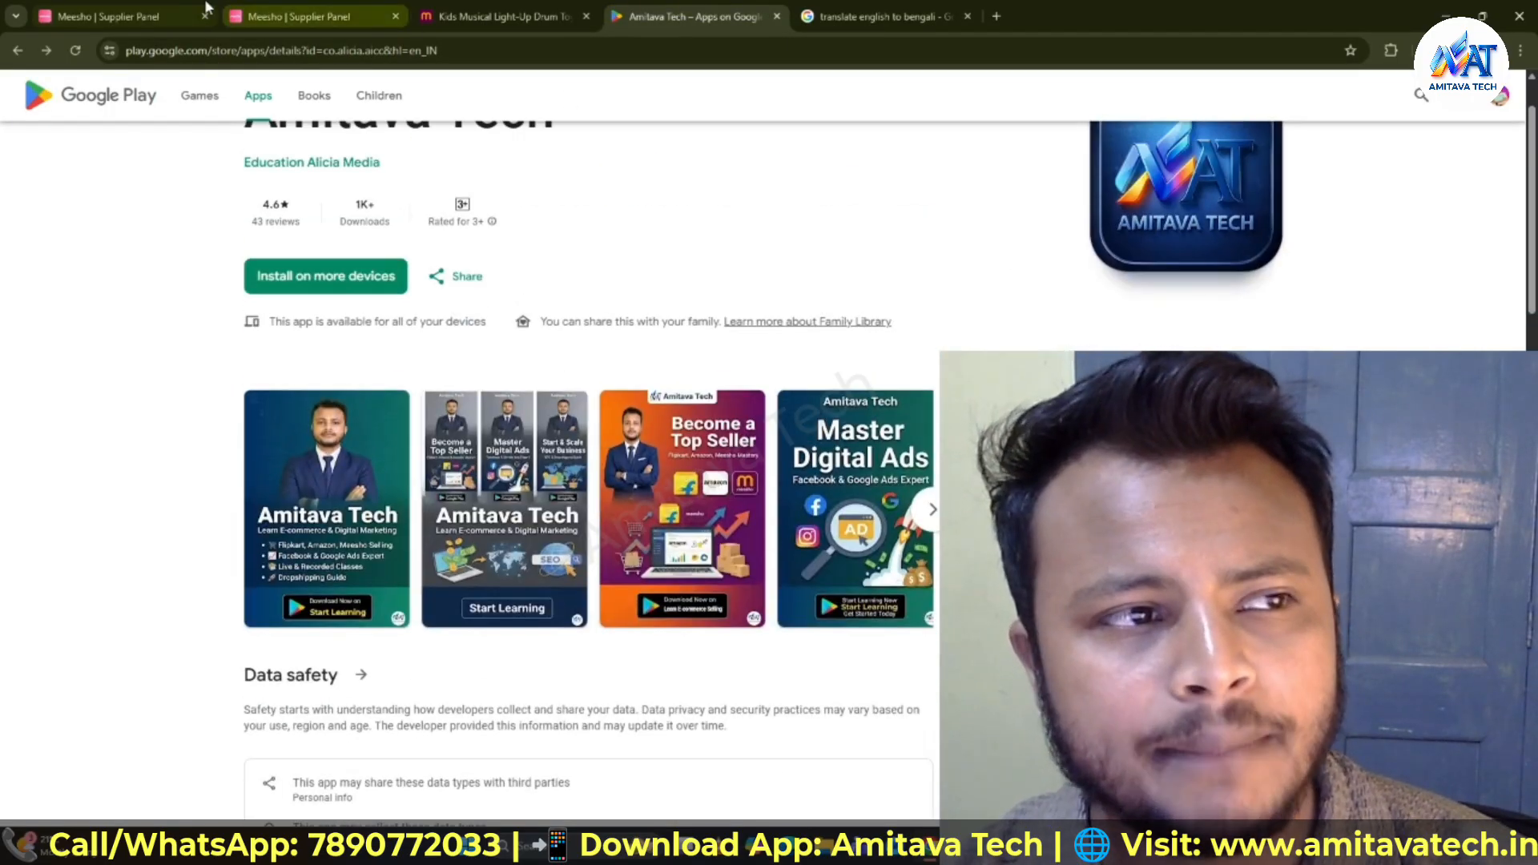
left_click(141, 10)
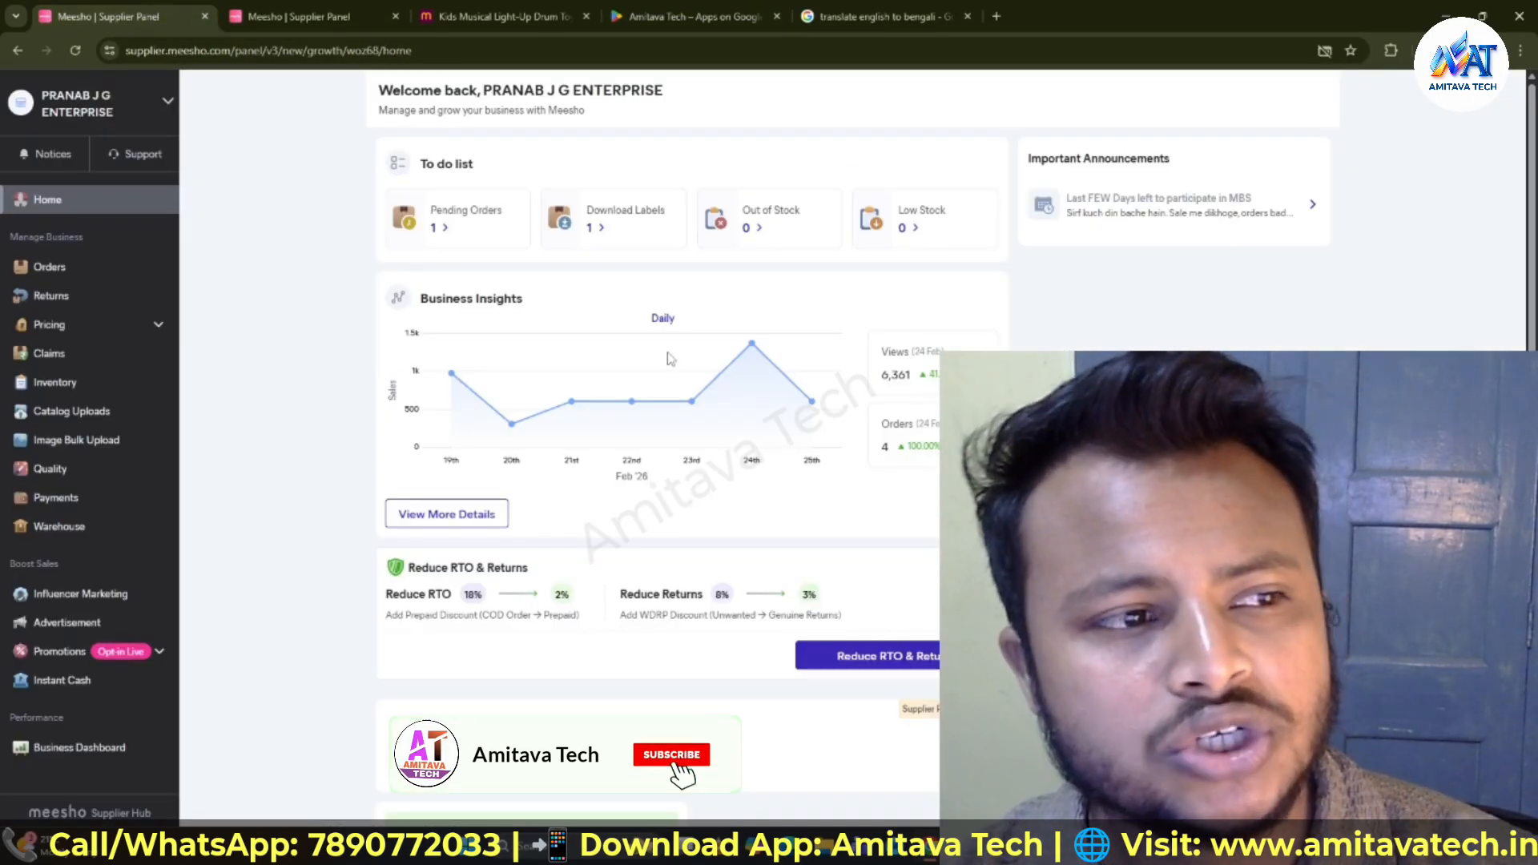
left_click(504, 16)
scroll(513, 480, "down", 3)
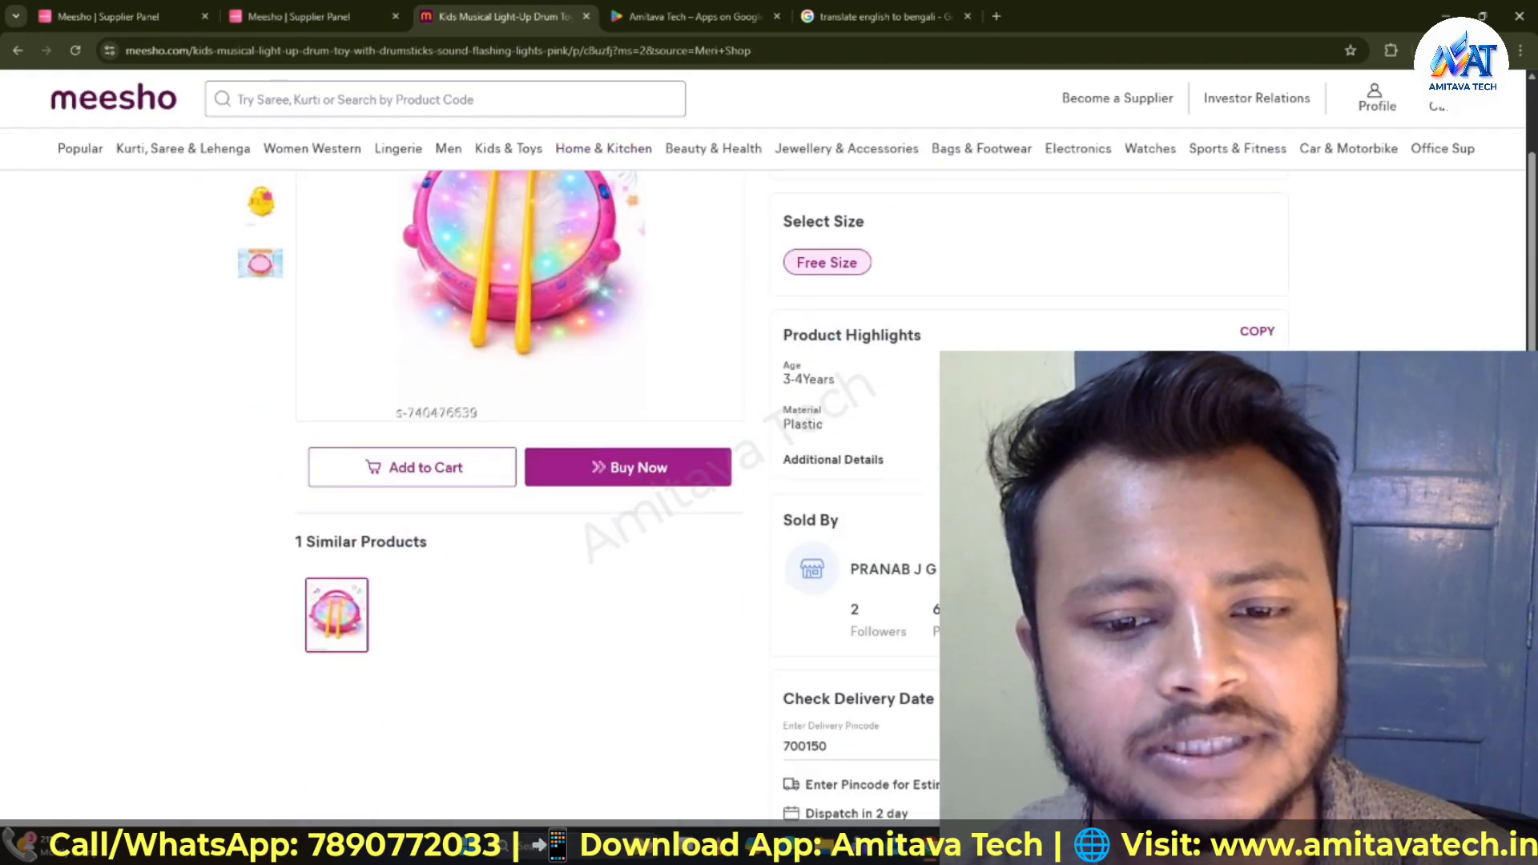
scroll(513, 481, "up", 3)
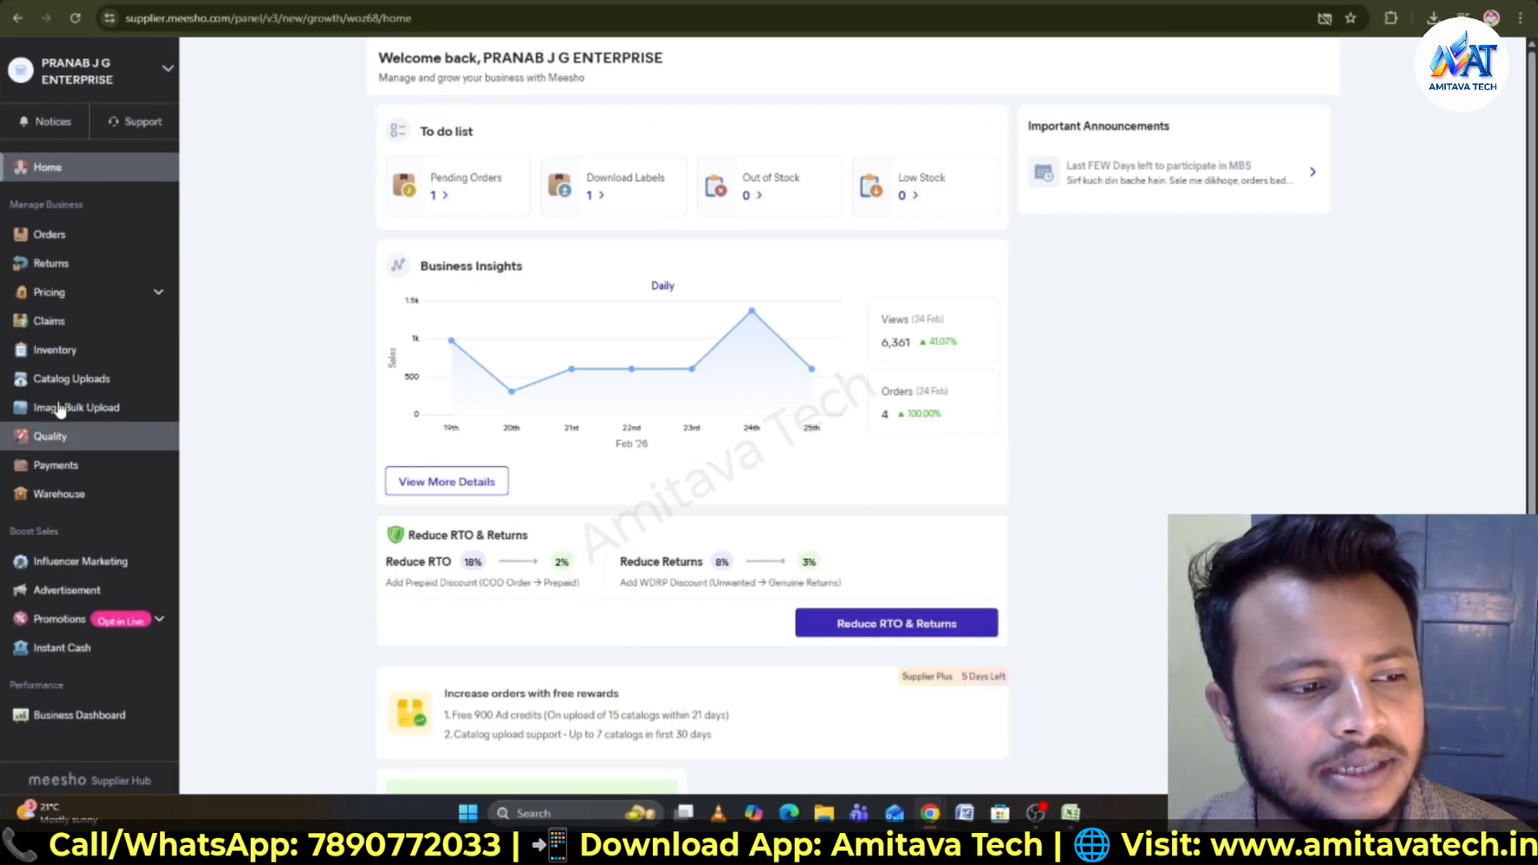
- Open Inventory and select the Attractive Drums & Percussion catalog to check its Meesho price
left_click(60, 353)
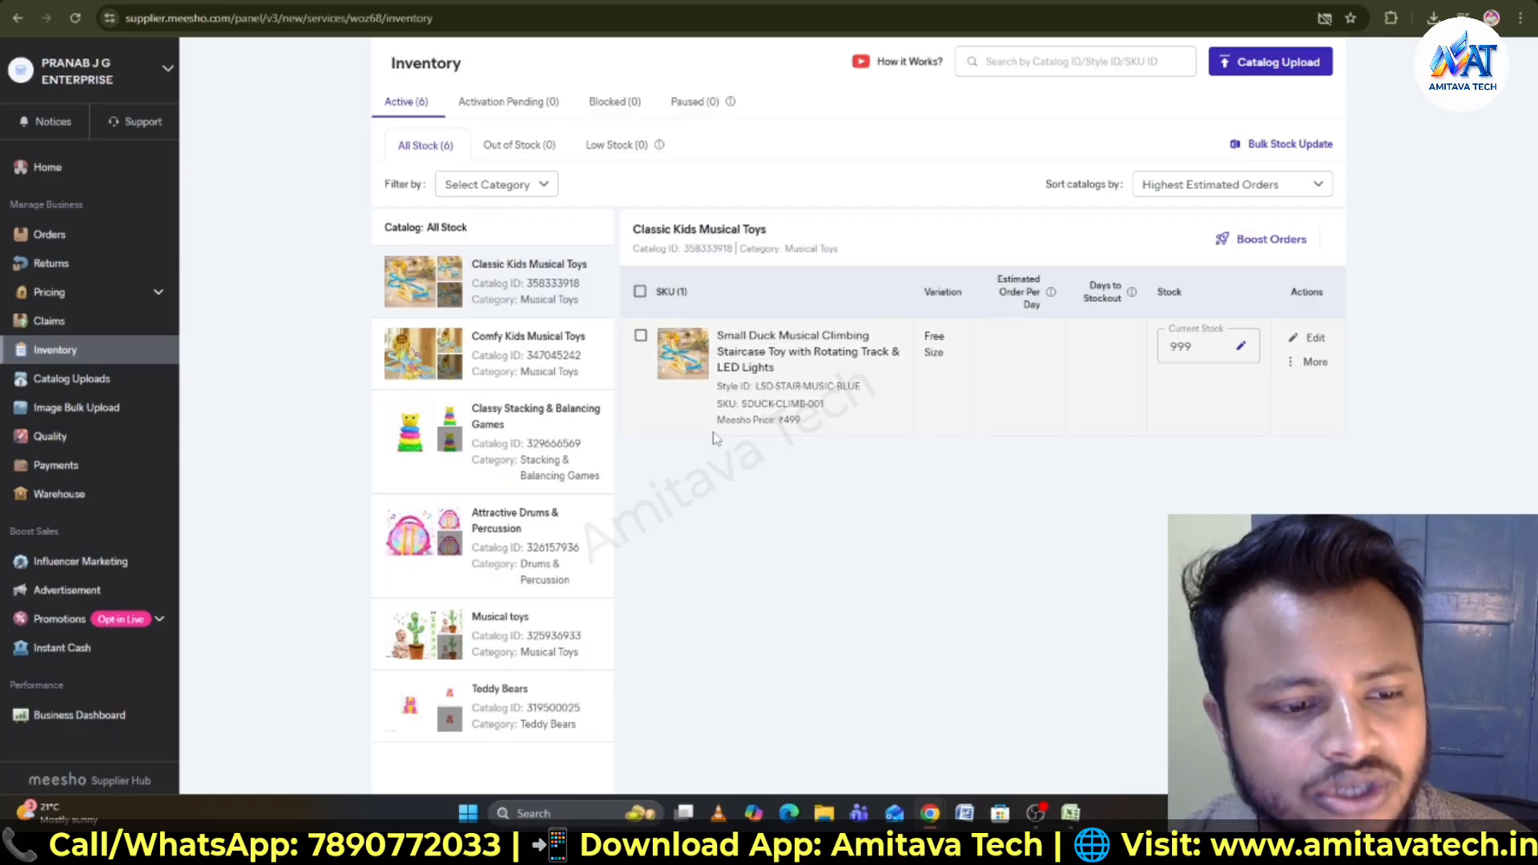
left_click(417, 536)
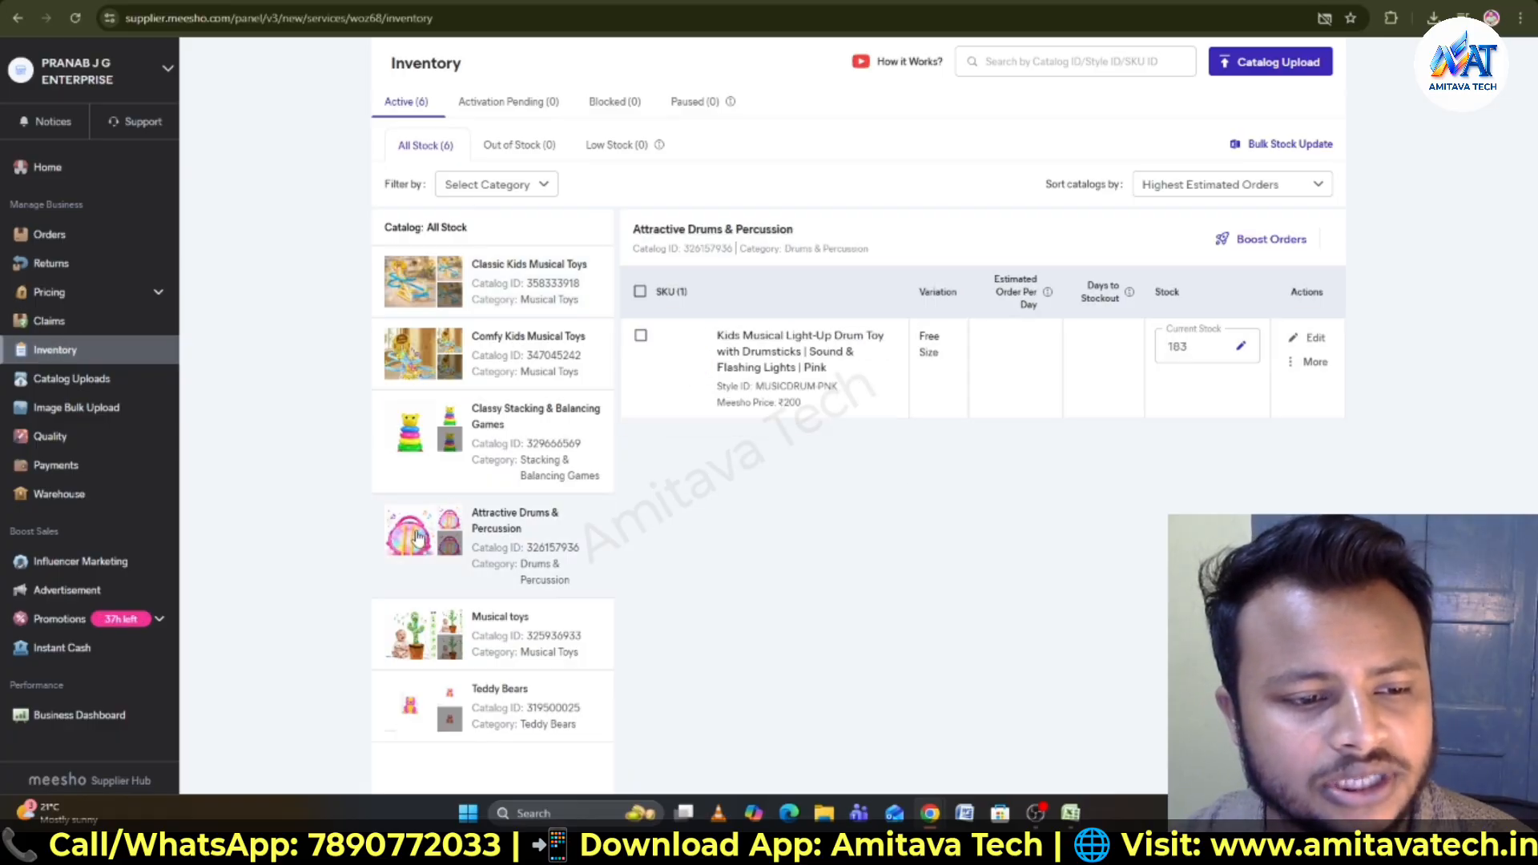
double_click(790, 403)
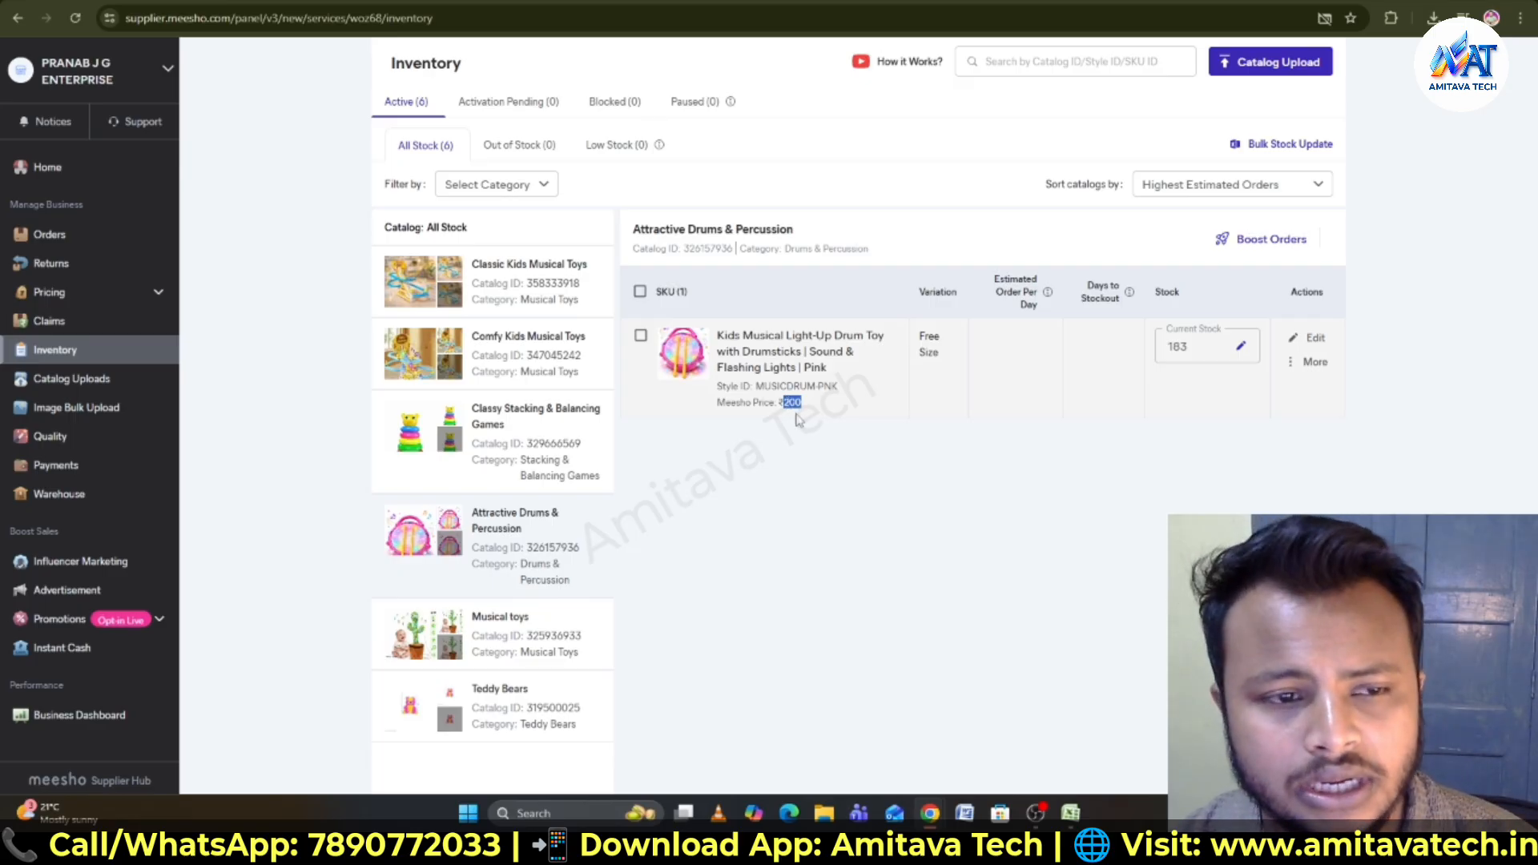
- Open the Bulk Stock Update dialog and close it again
left_click(95, 358)
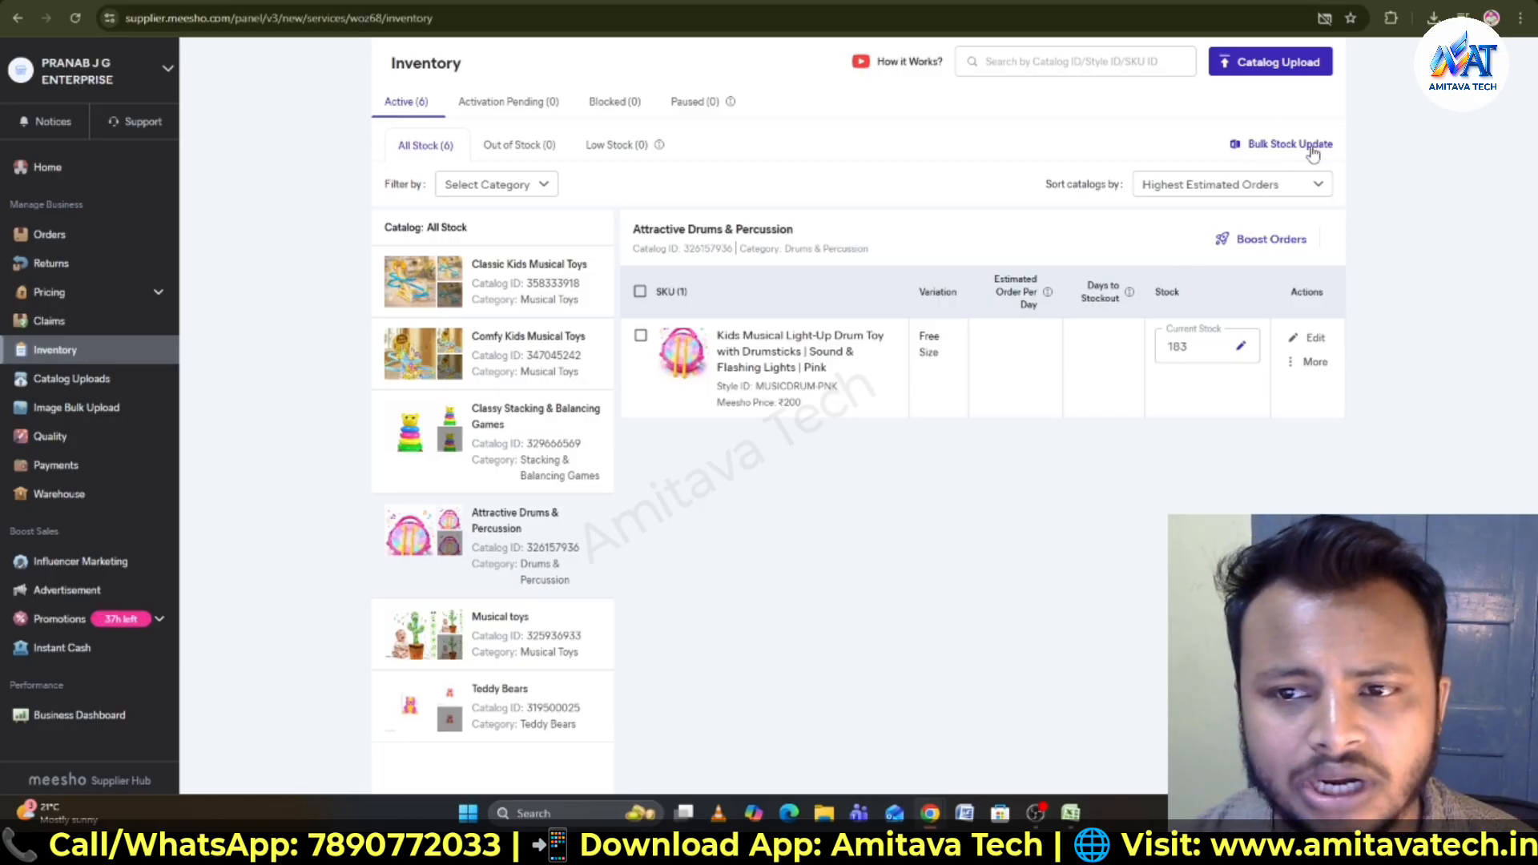
left_click(1280, 149)
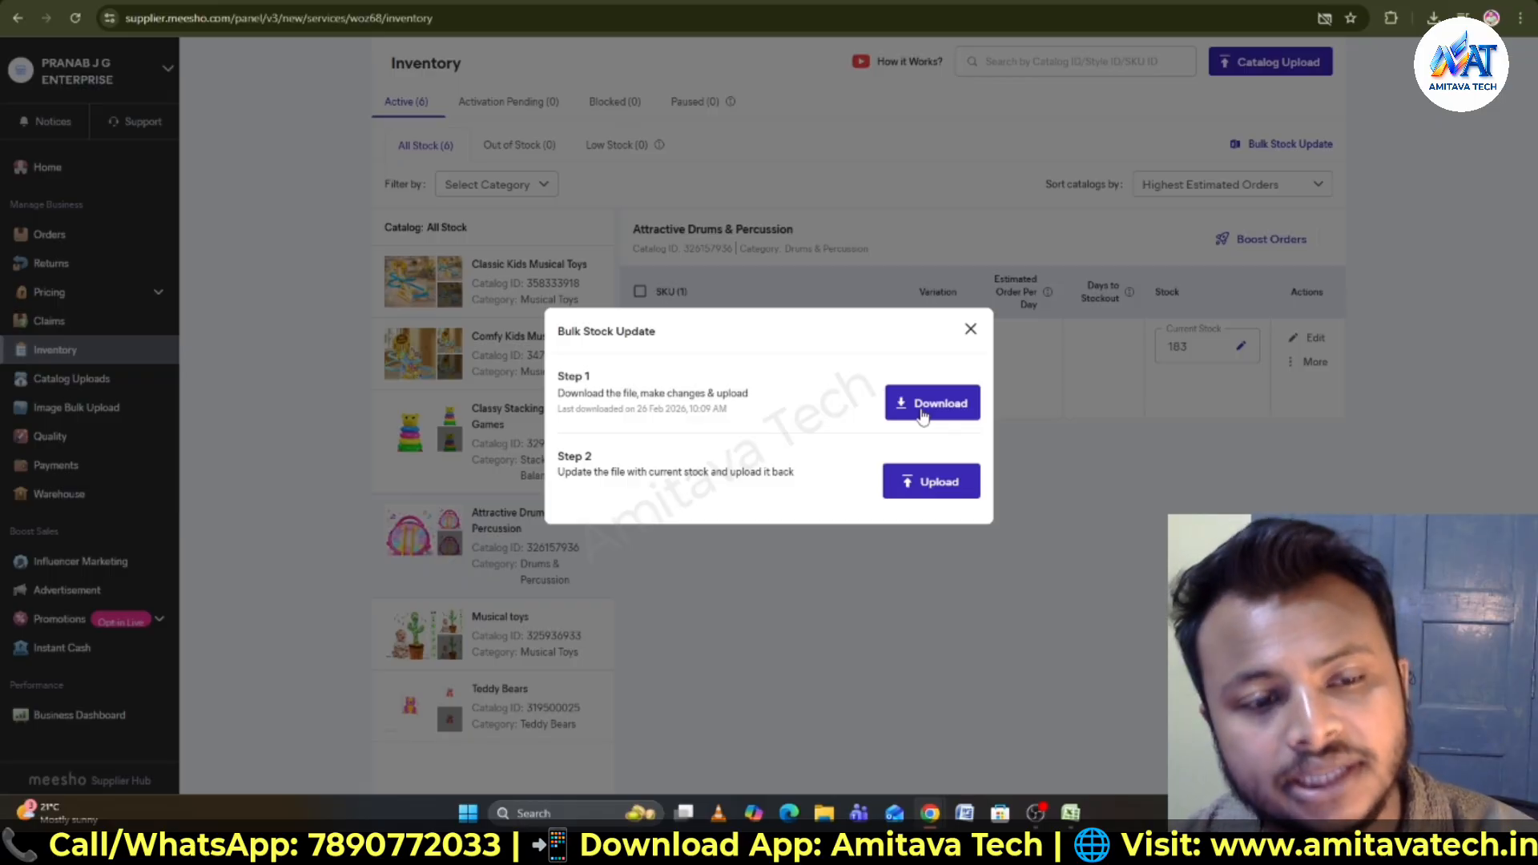
left_click(970, 332)
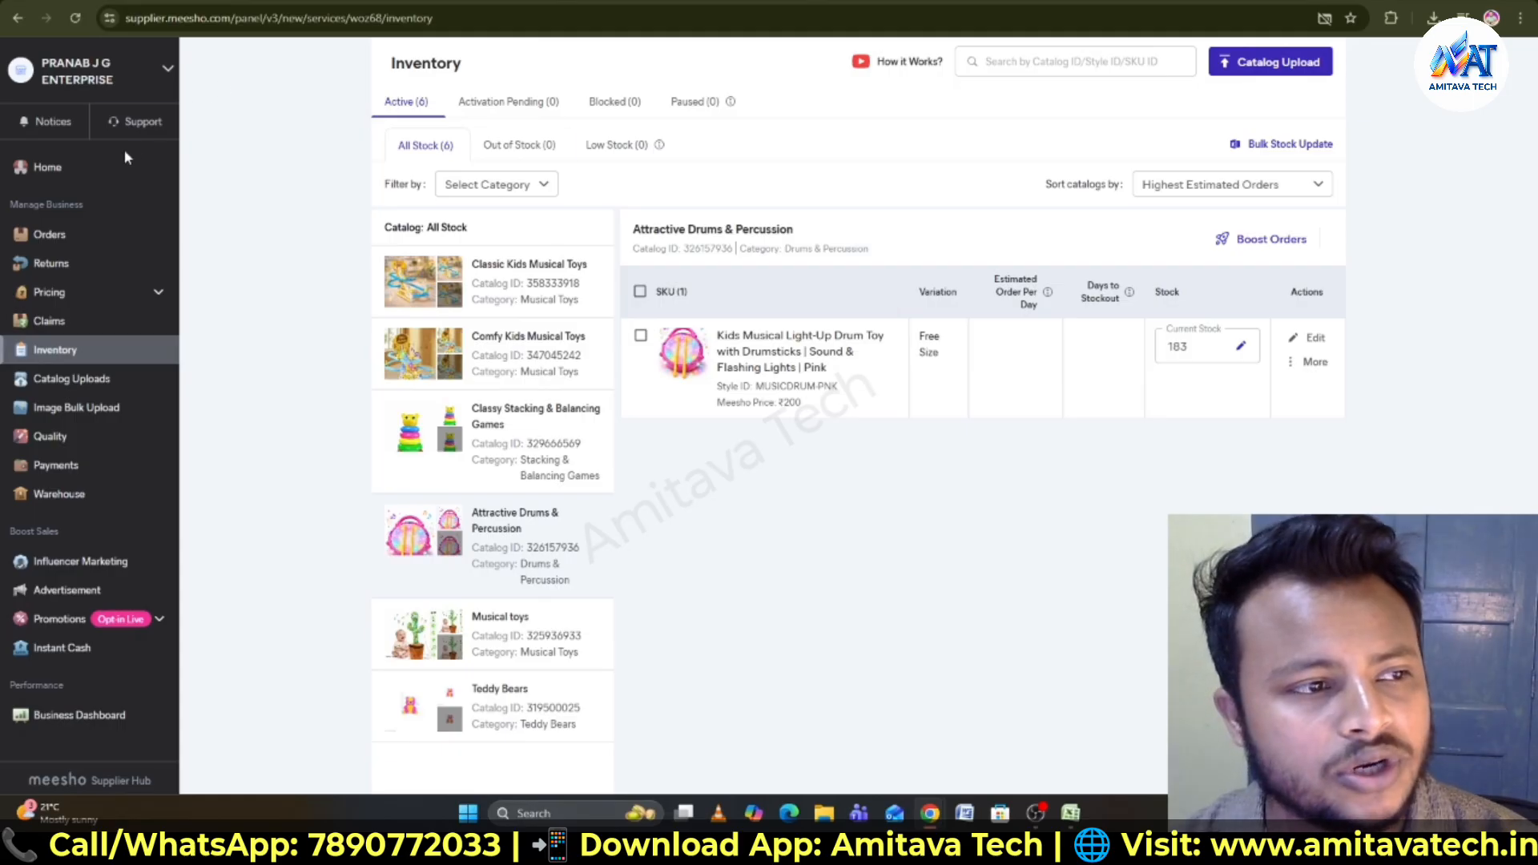
- Go to Support and view all issues under Cataloging & Pricing
left_click(95, 166)
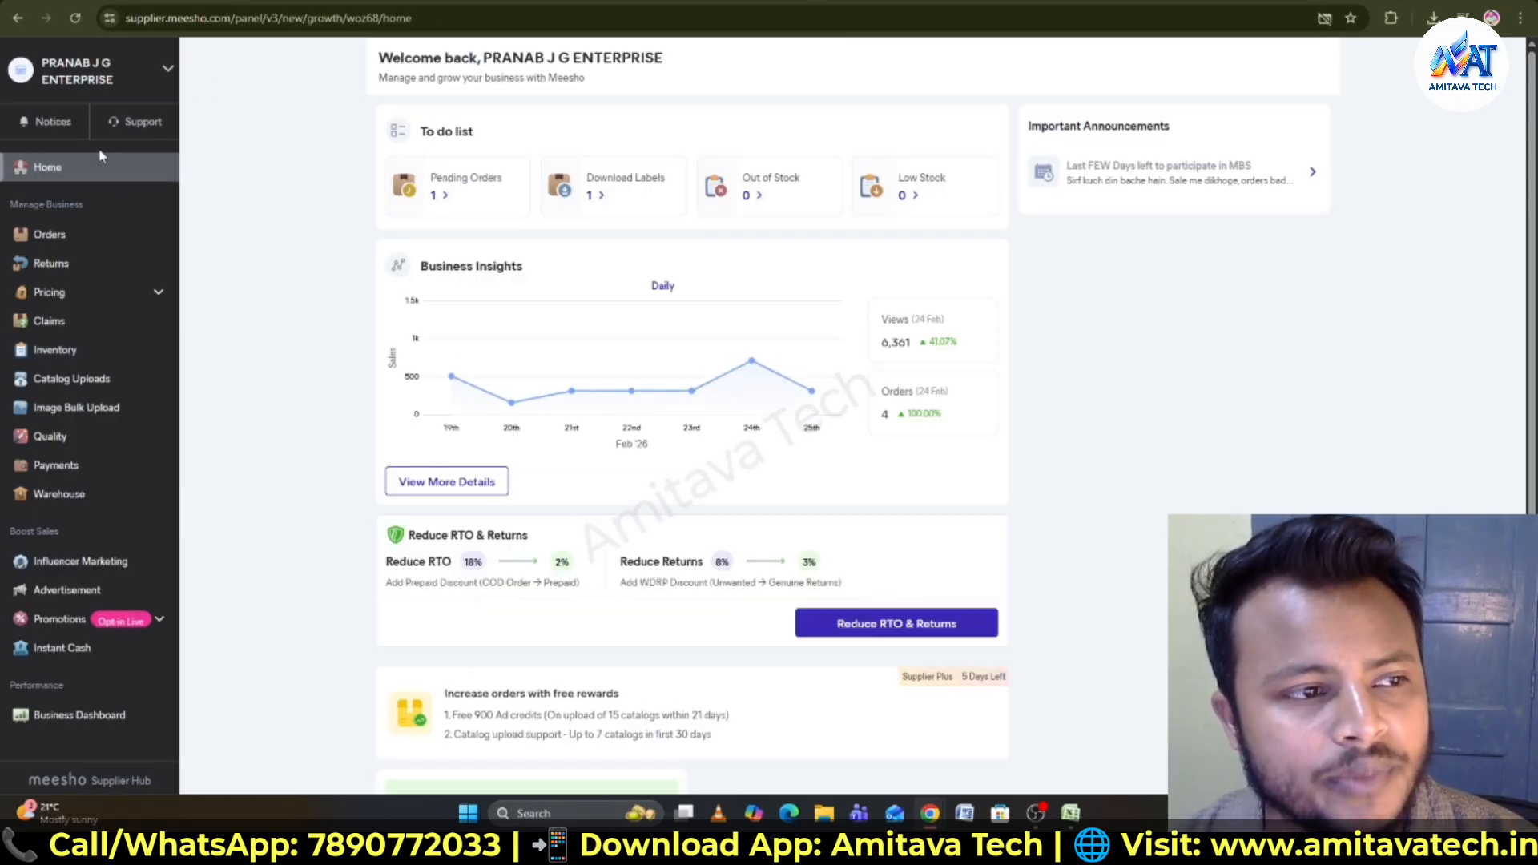
left_click(144, 124)
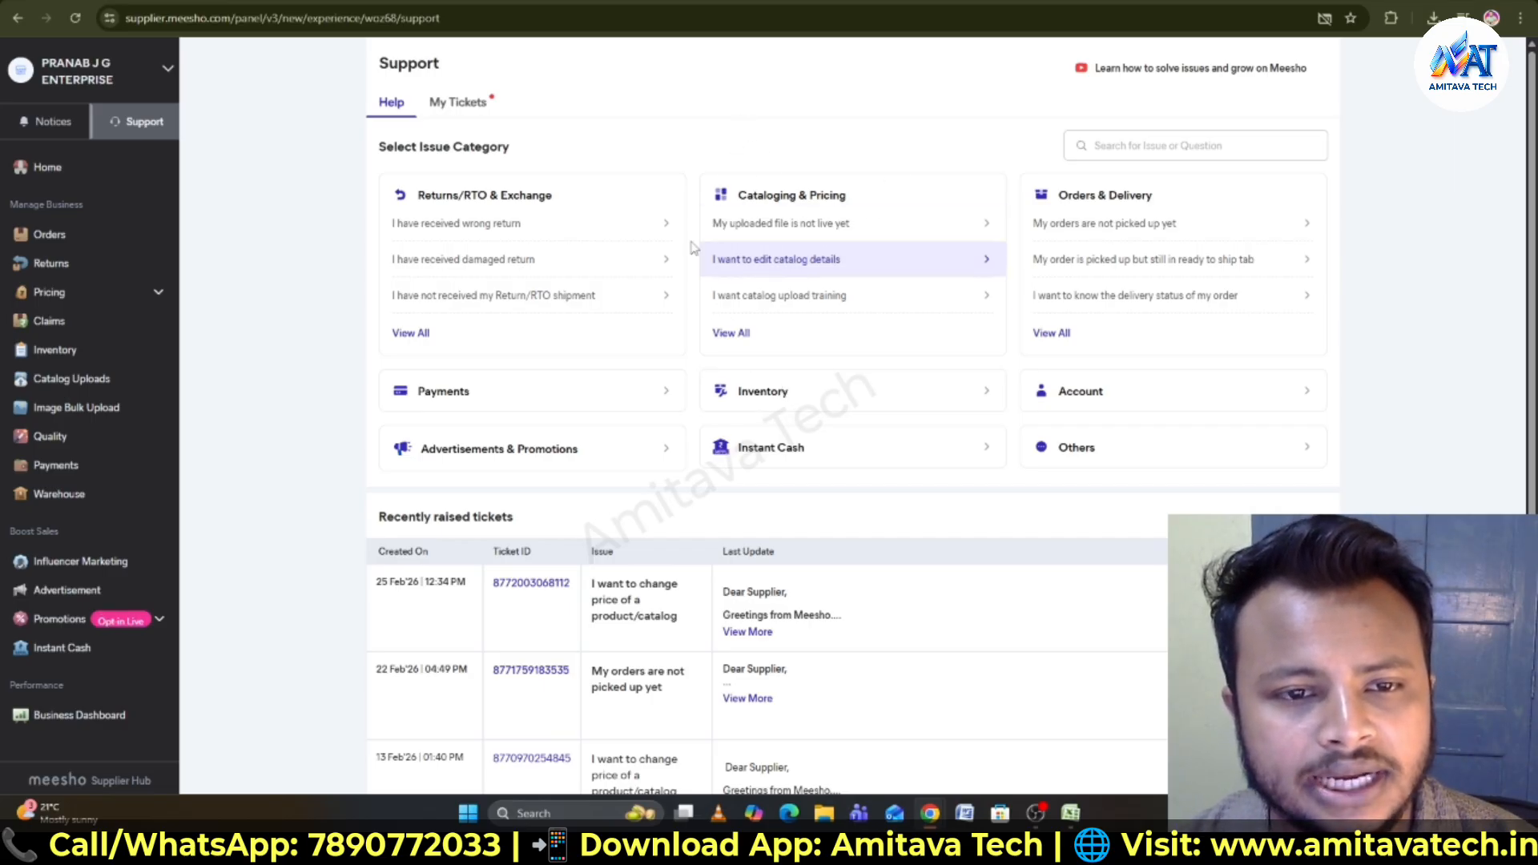
left_click_drag(738, 200, 876, 206)
left_click(862, 191)
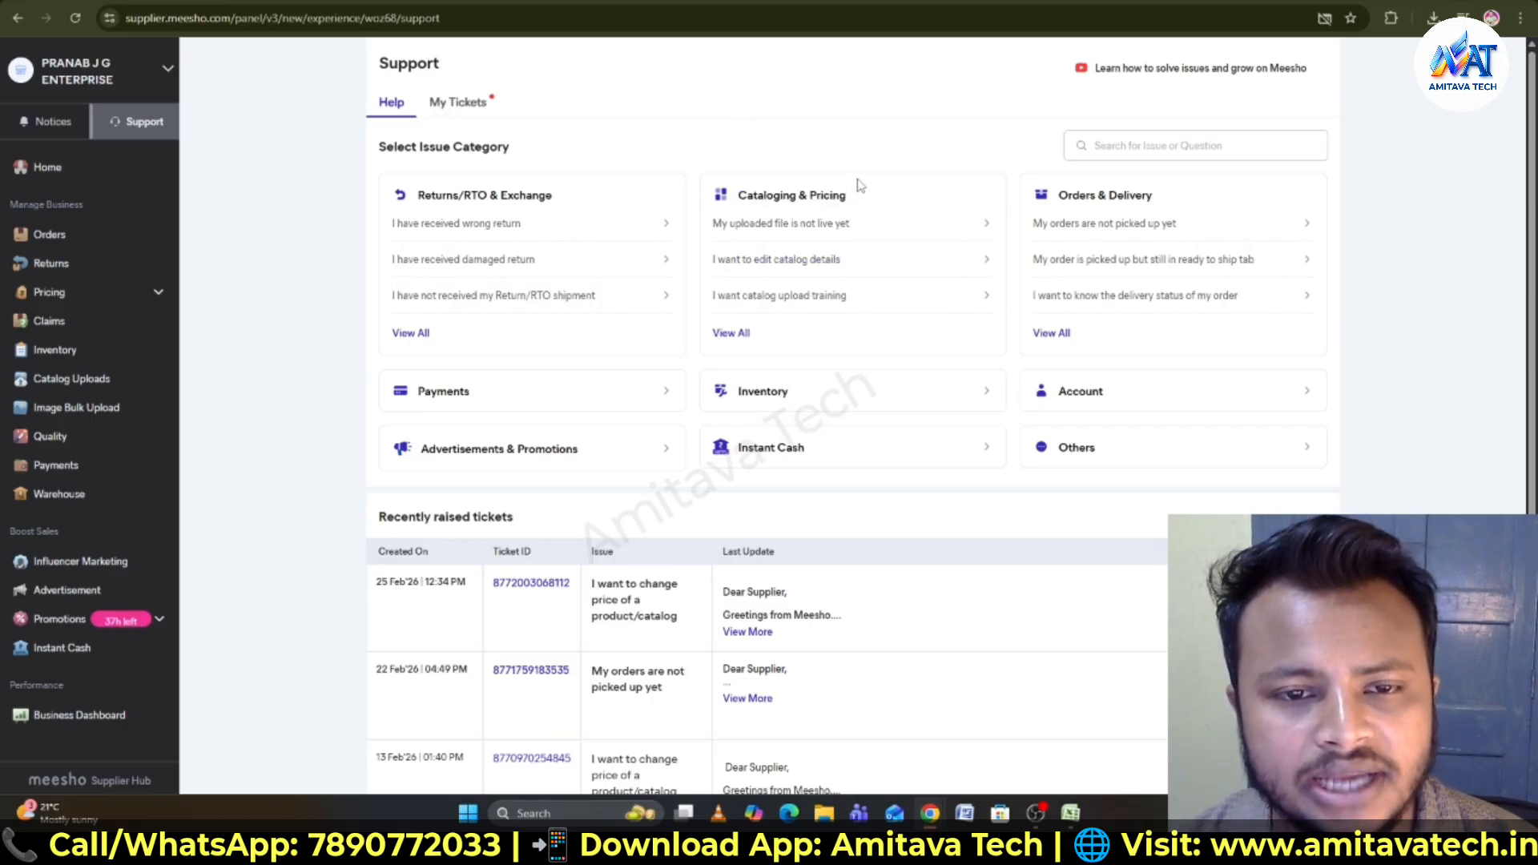
left_click(731, 333)
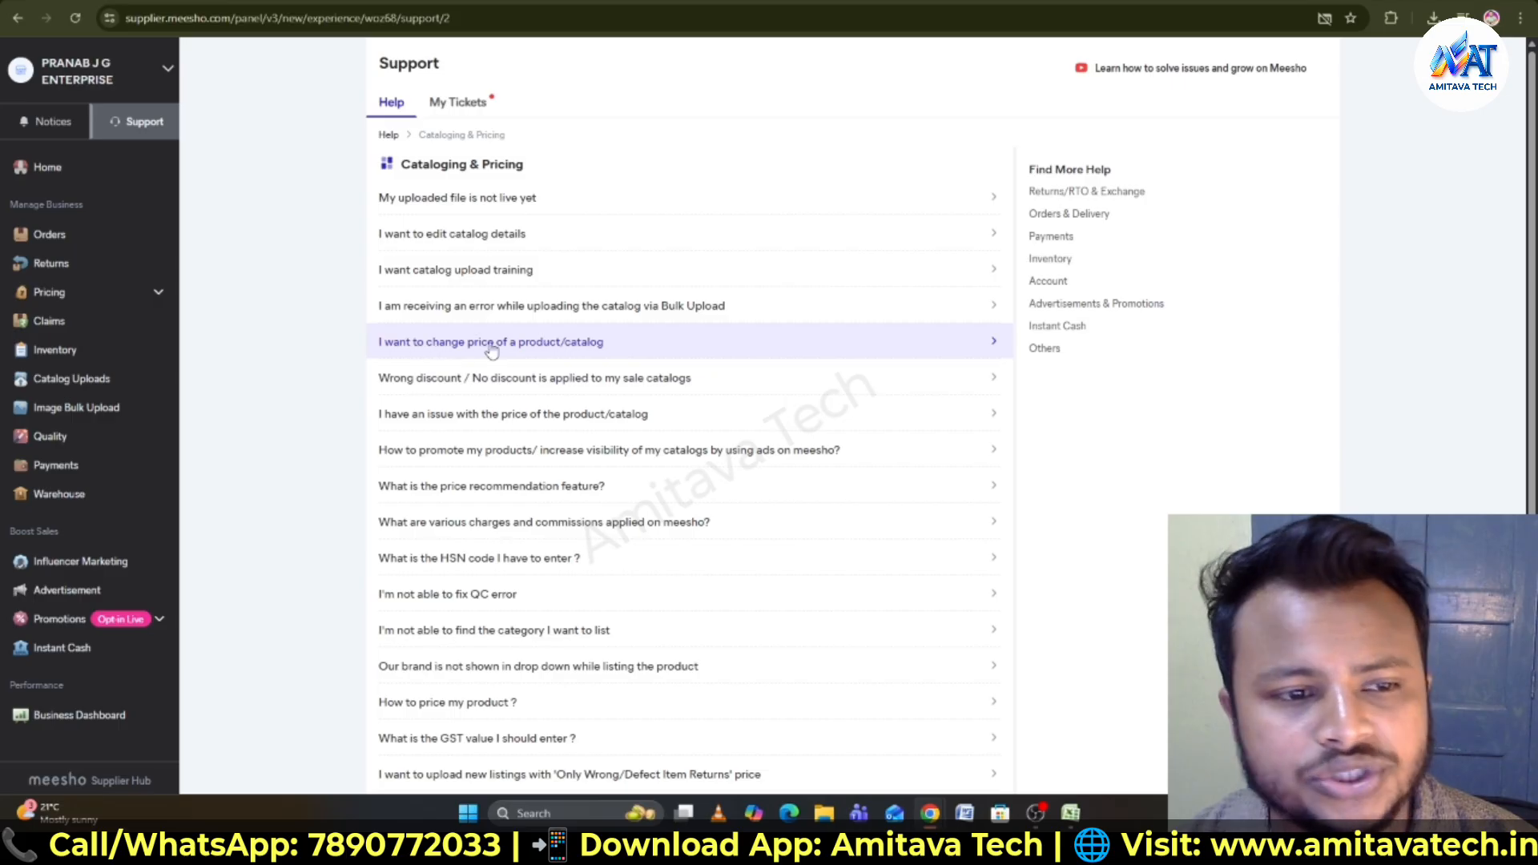
- Open the 'I want to change price of a product/catalog' help article and read through it
left_click(561, 343)
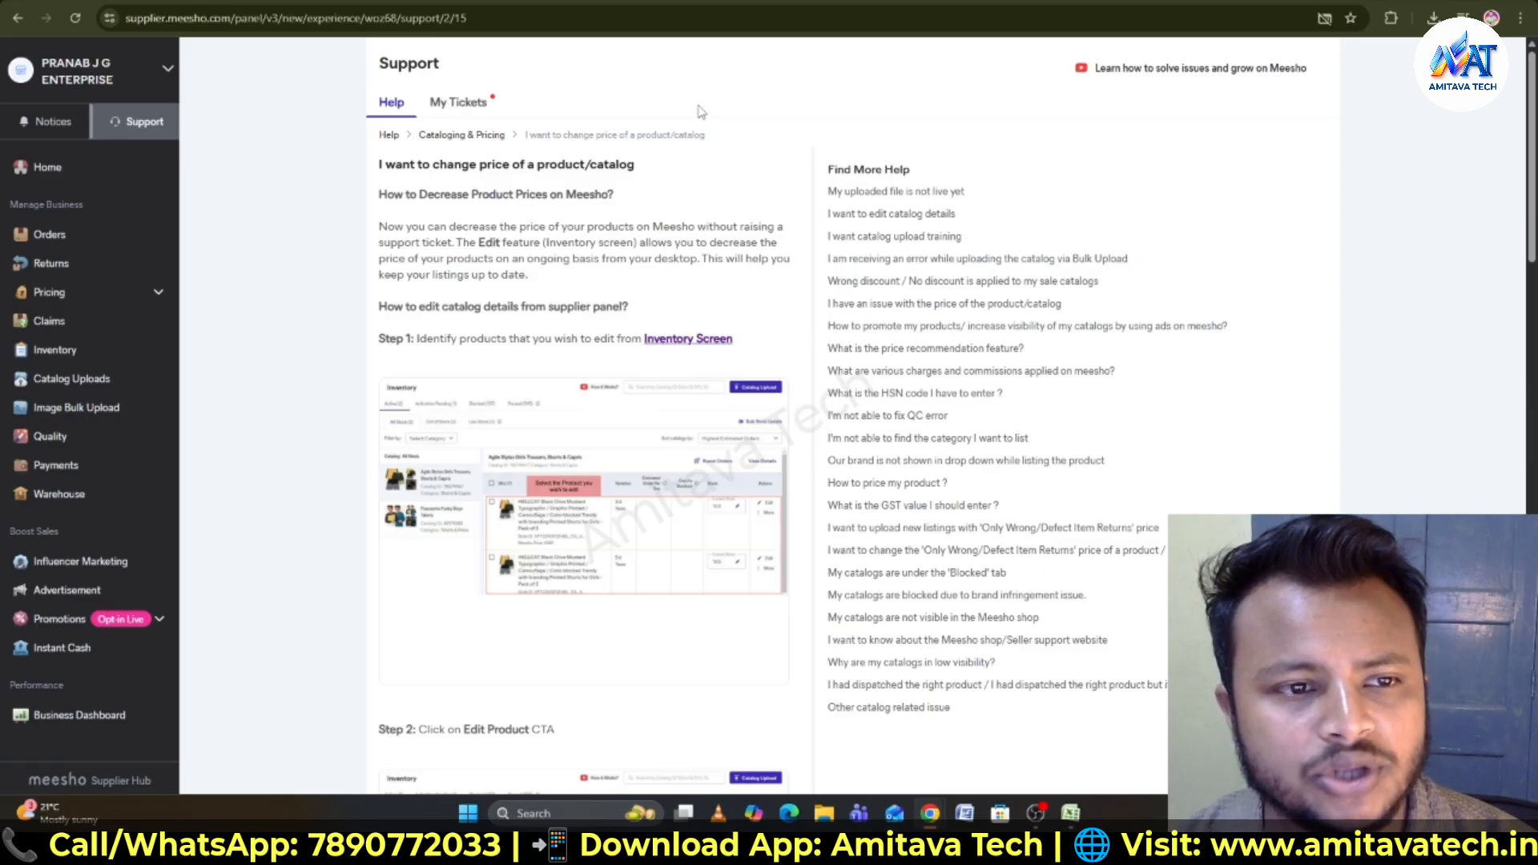
scroll(609, 251, "down", 15)
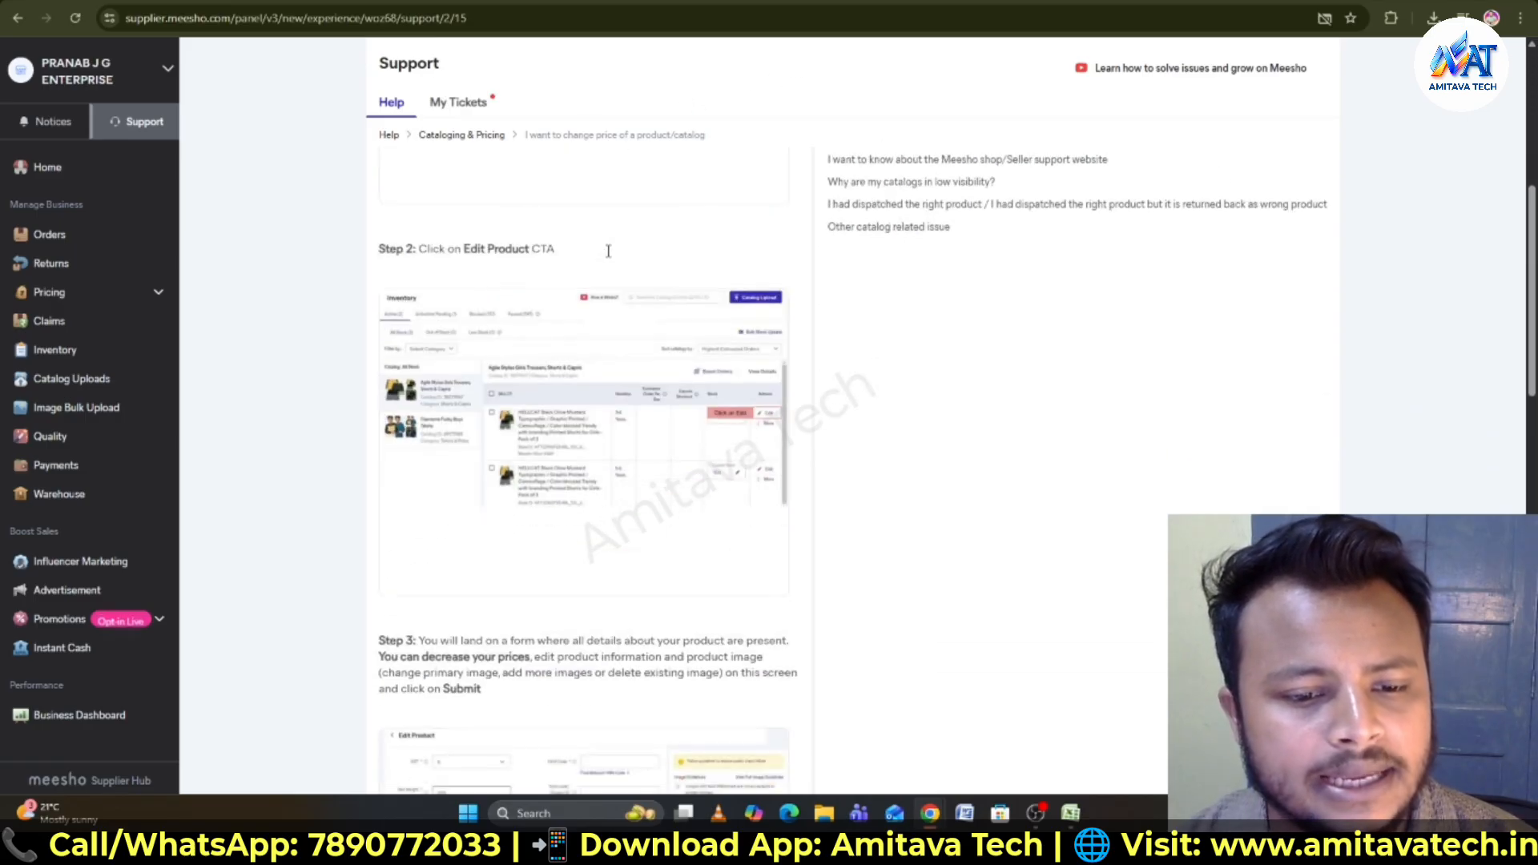
scroll(649, 359, "down", 6)
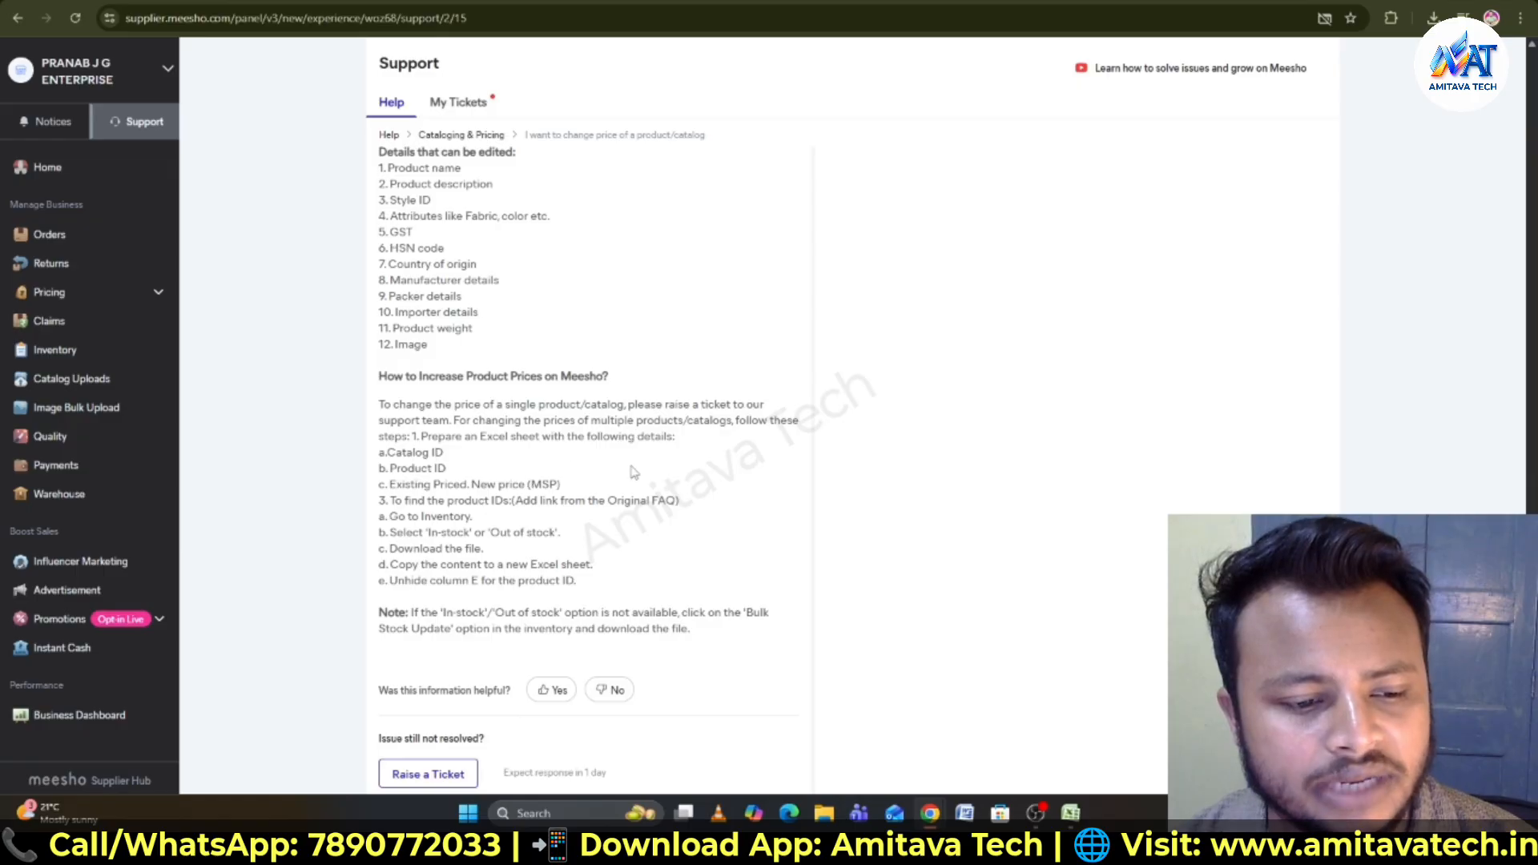
- Raise a ticket and paste the translated text 'I want to change the price of my product.' as its description
left_click(446, 776)
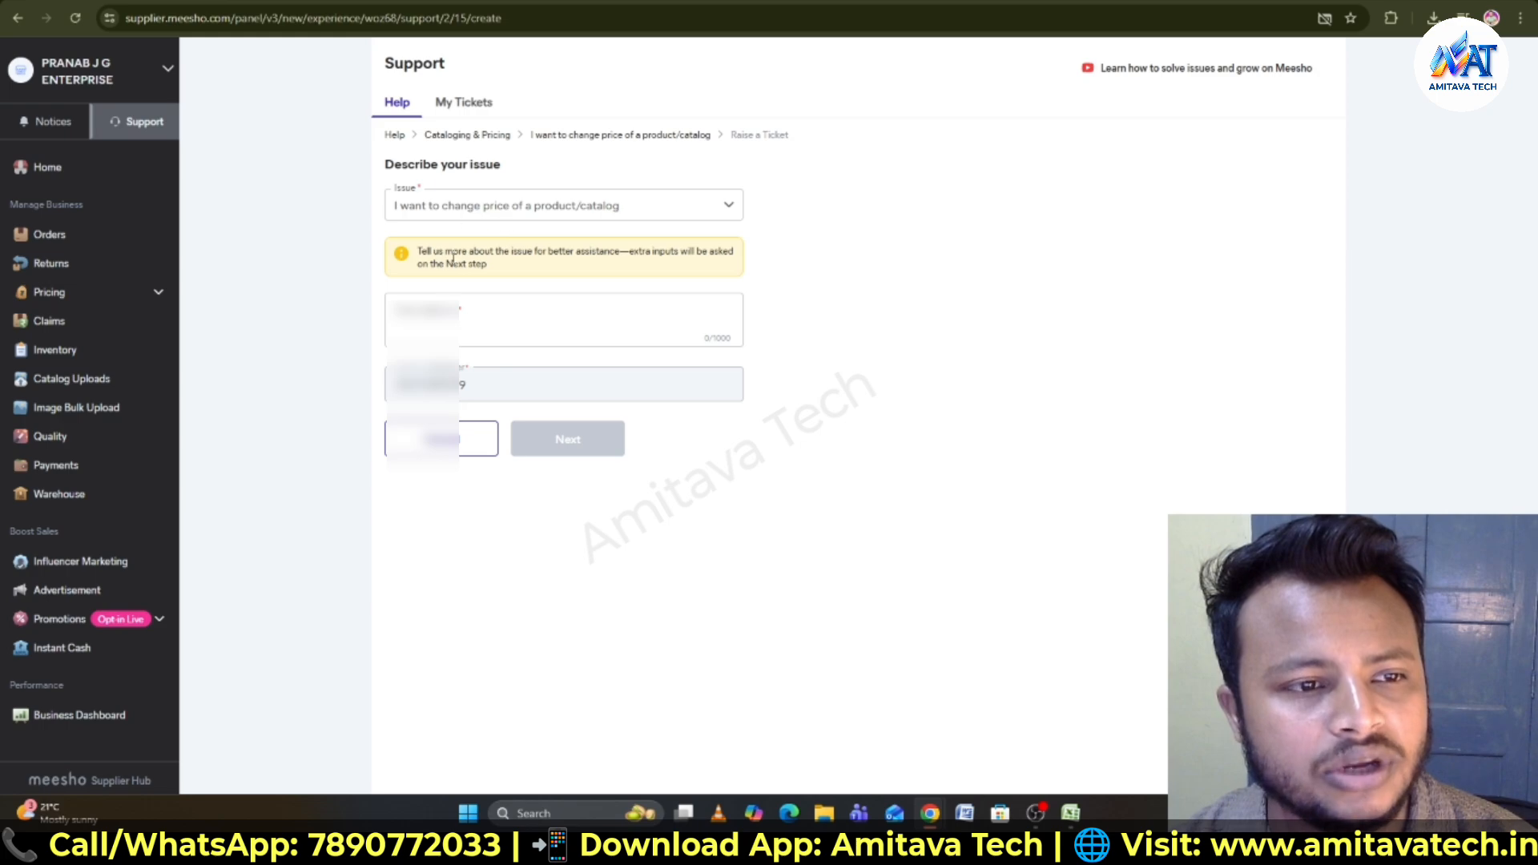
left_click(447, 317)
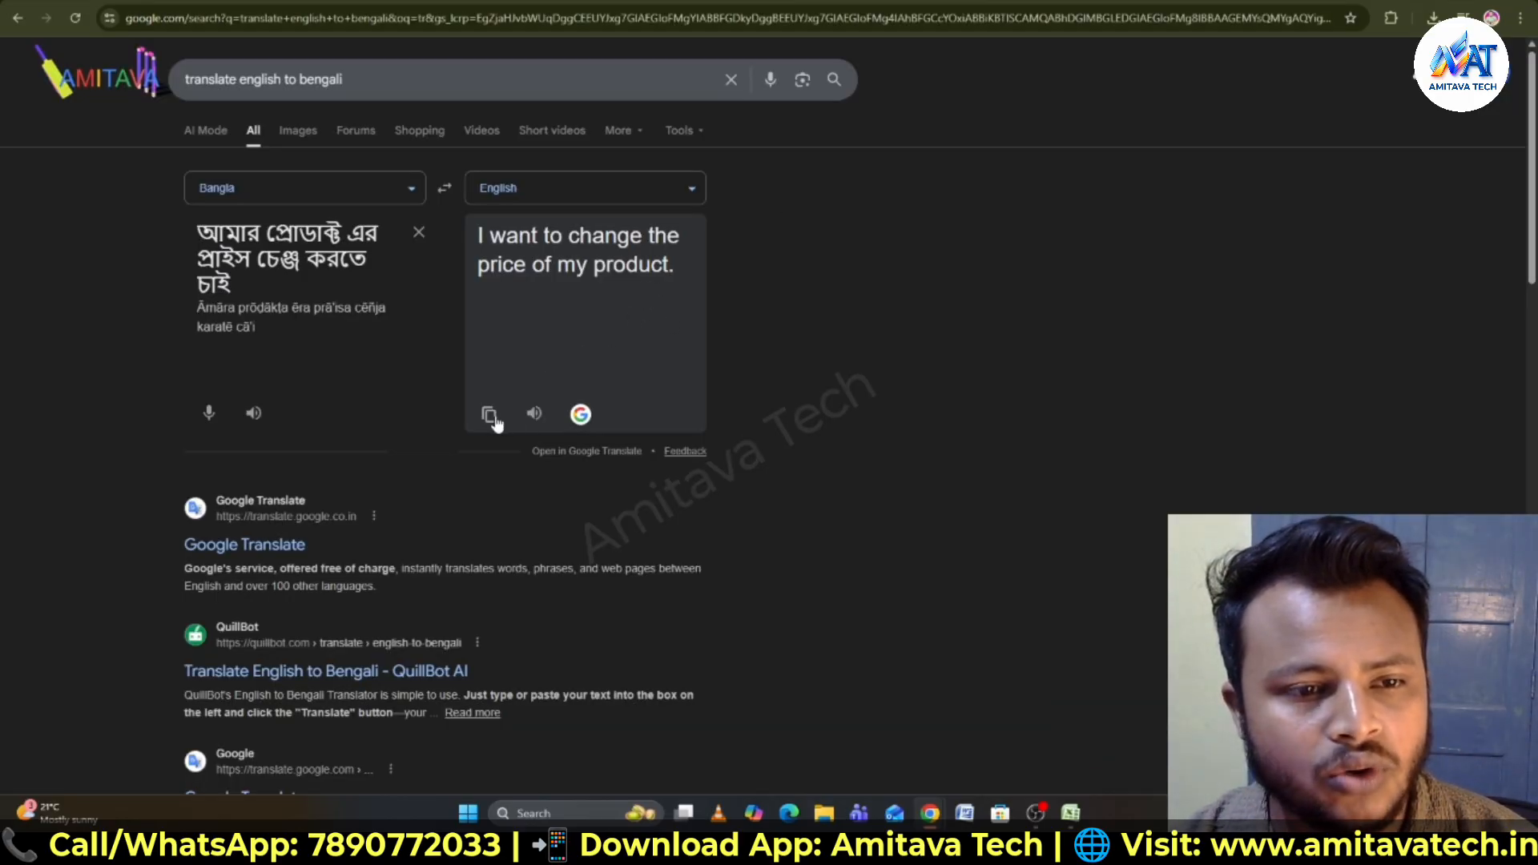
left_click(491, 415)
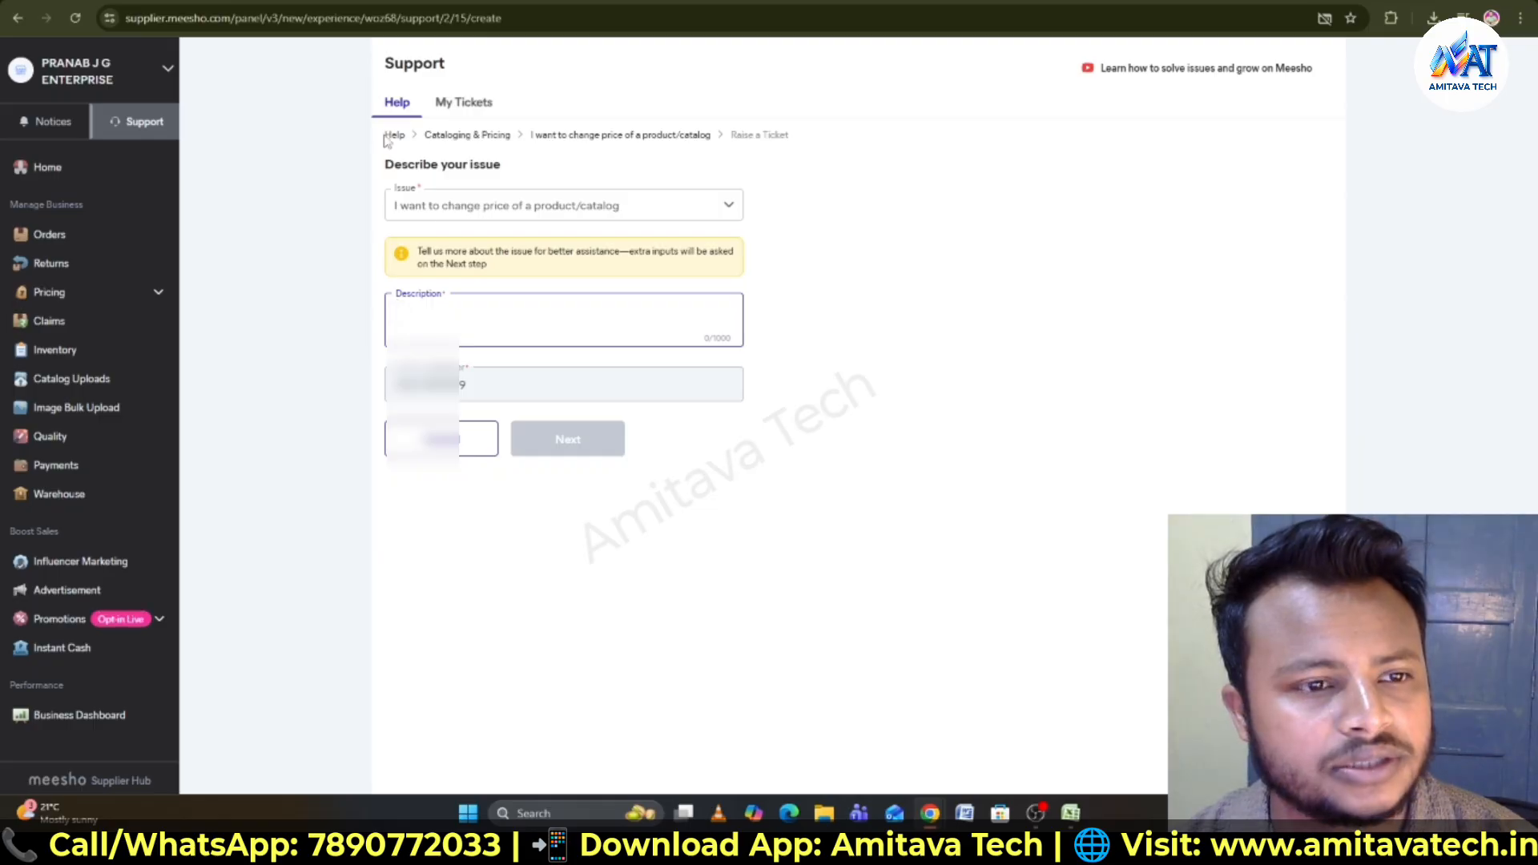
right_click(443, 302)
left_click(499, 494)
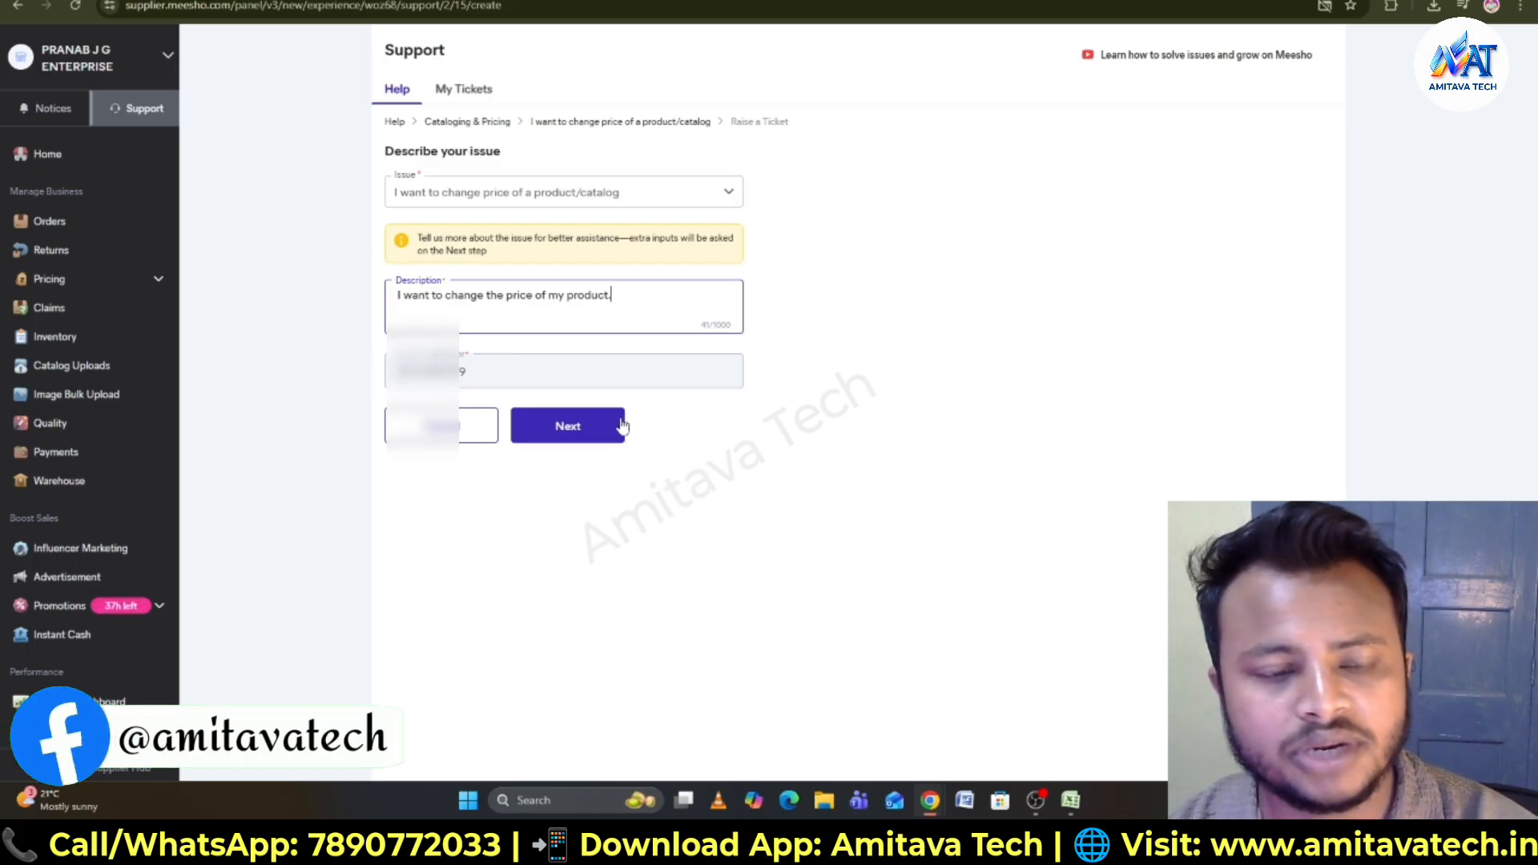
- Proceed to the next stage and download the price-change template
left_click(580, 433)
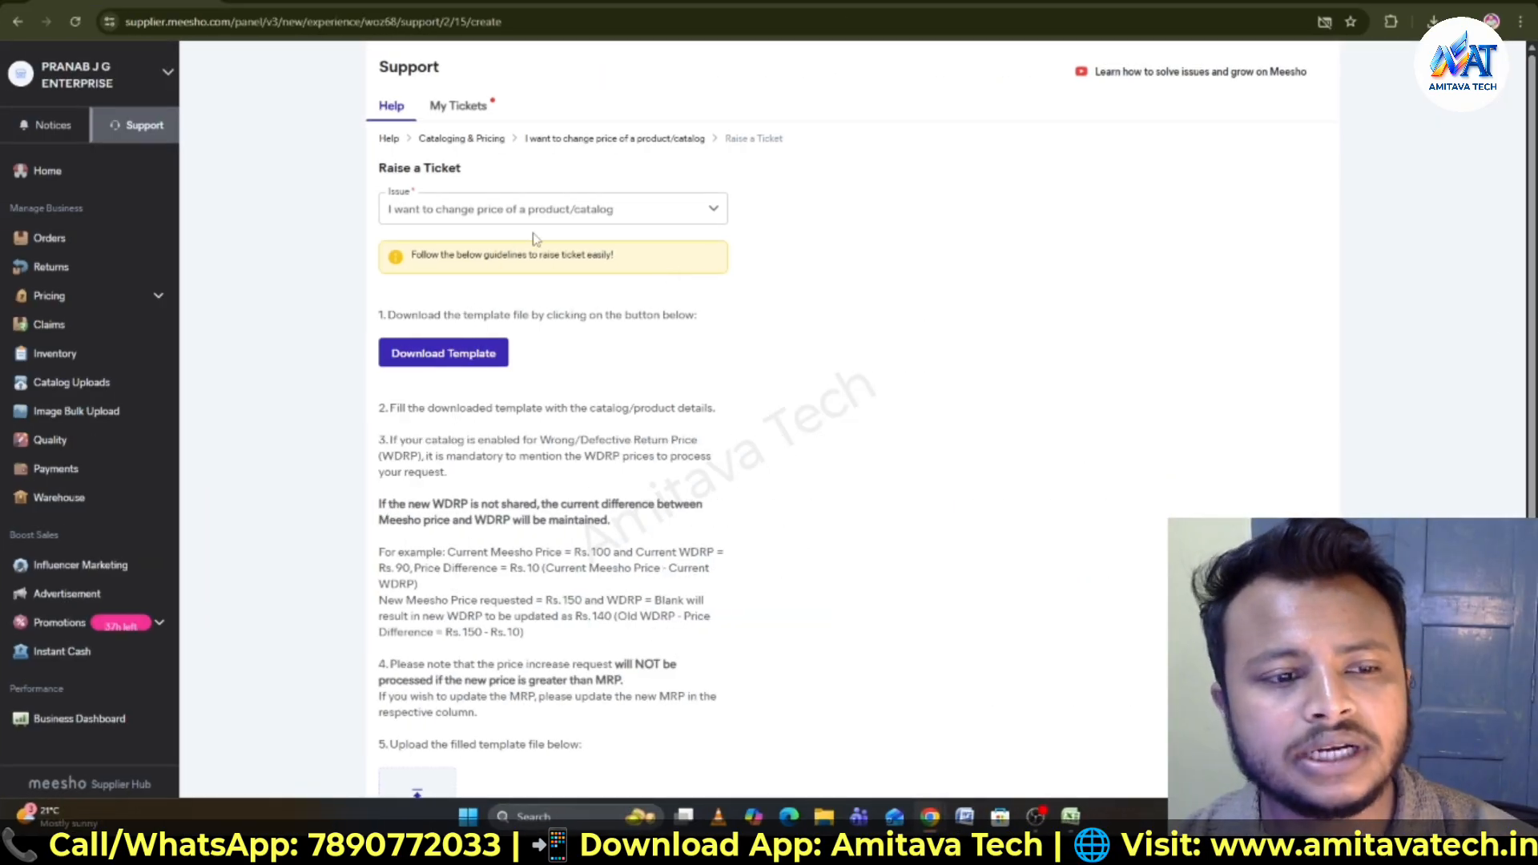
scroll(532, 393, "down", 2)
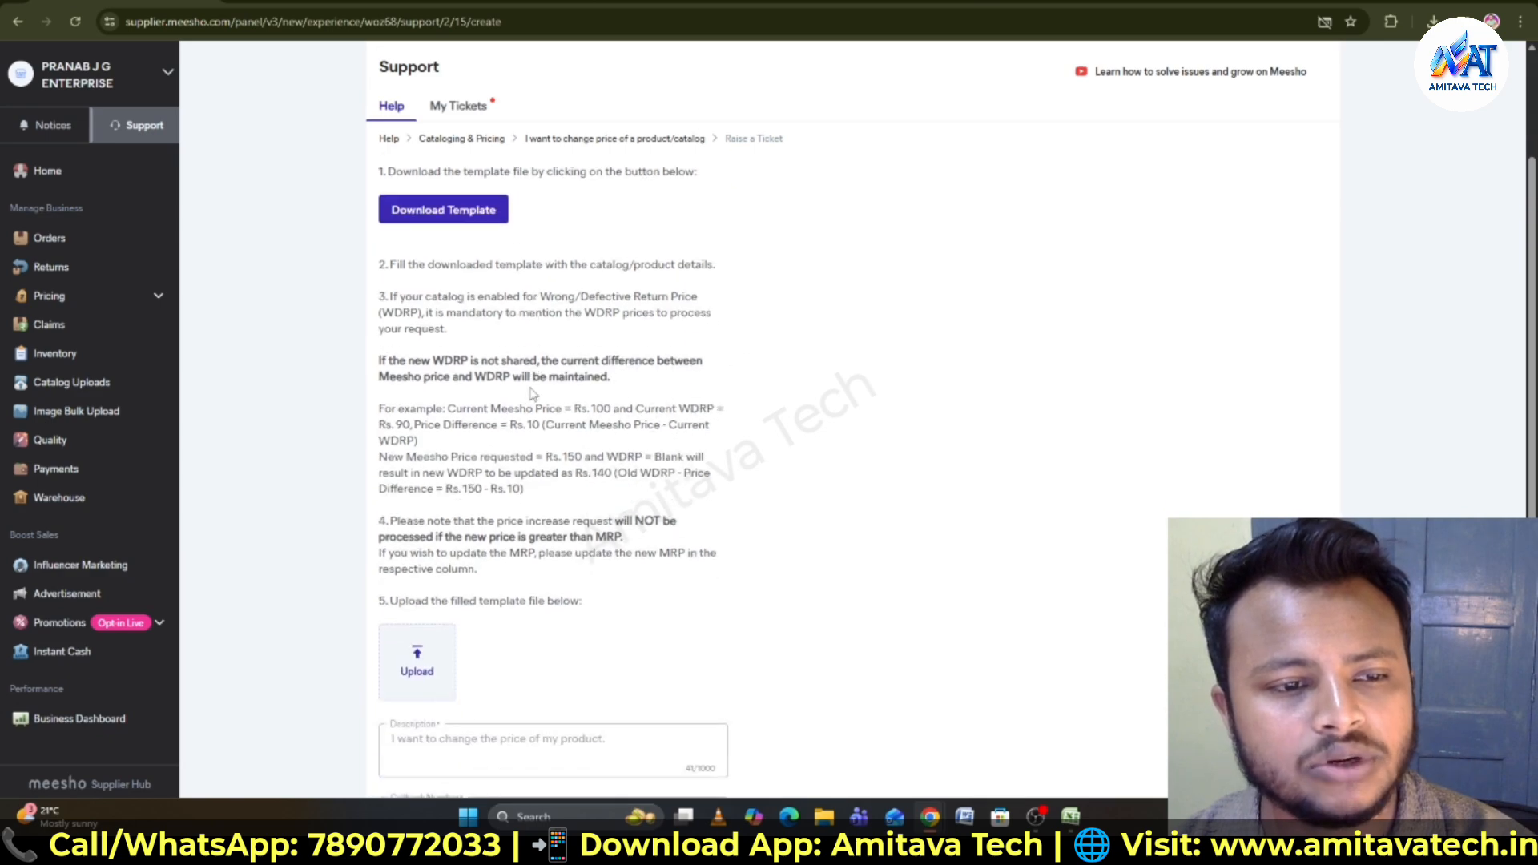
scroll(532, 394, "up", 2)
left_click(437, 358)
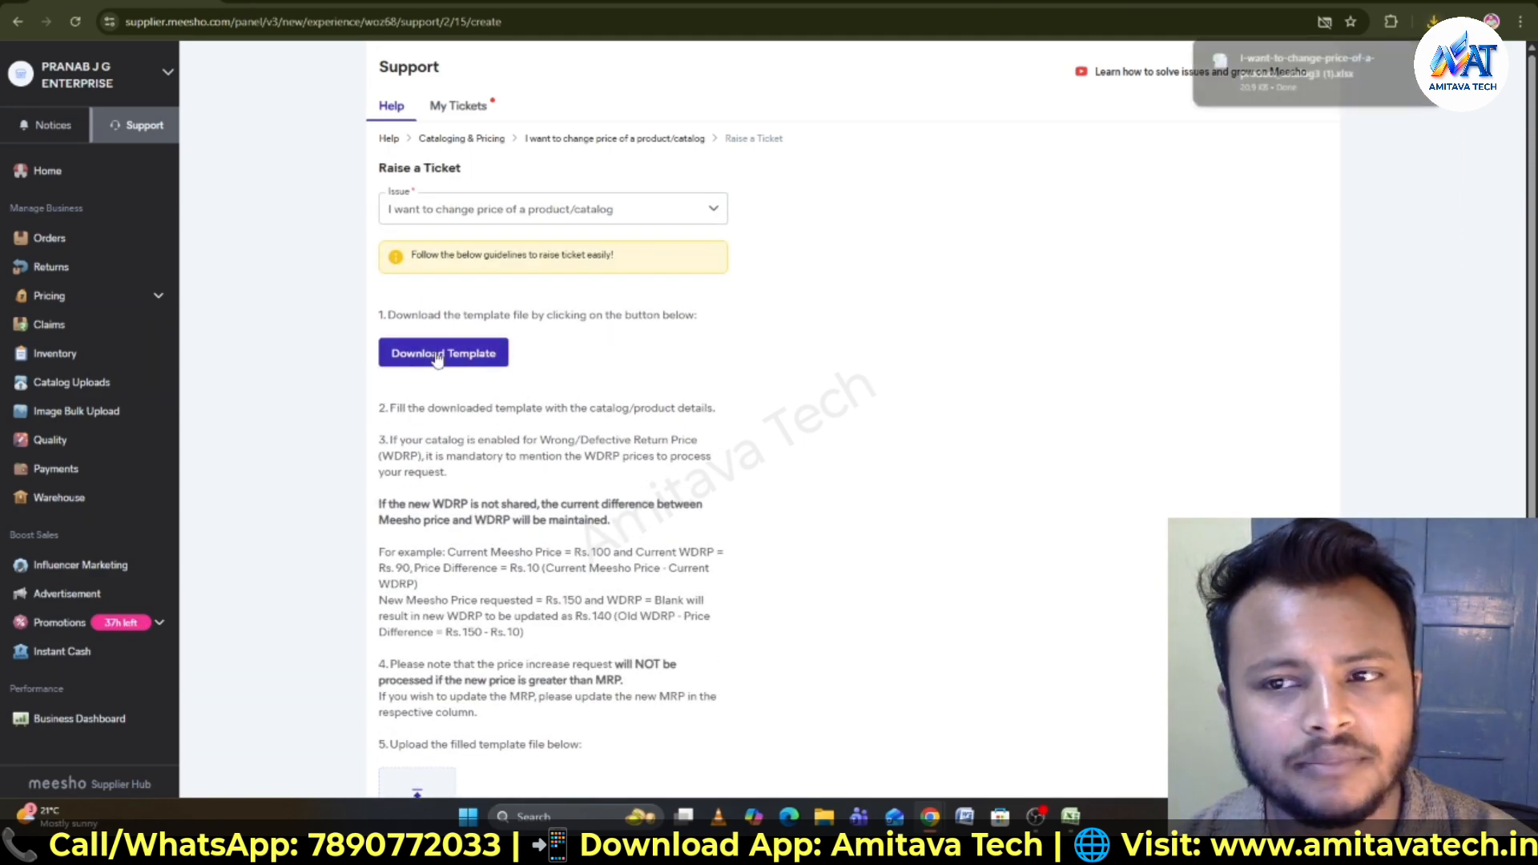
- Open the downloaded template spreadsheet, then return to the browser
left_click(1282, 65)
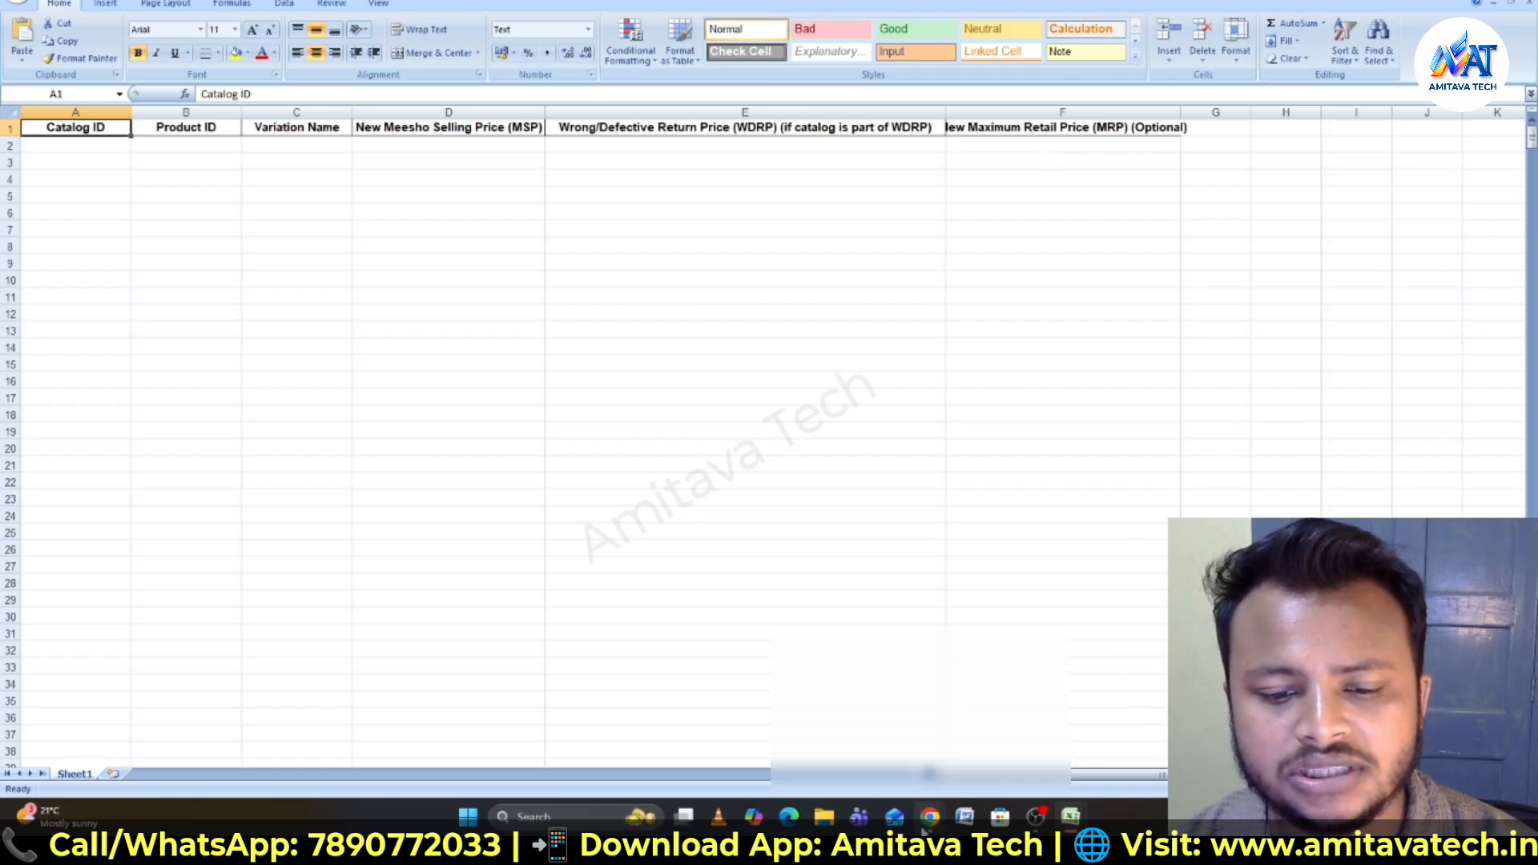
mouse_move(929, 816)
left_click(1013, 745)
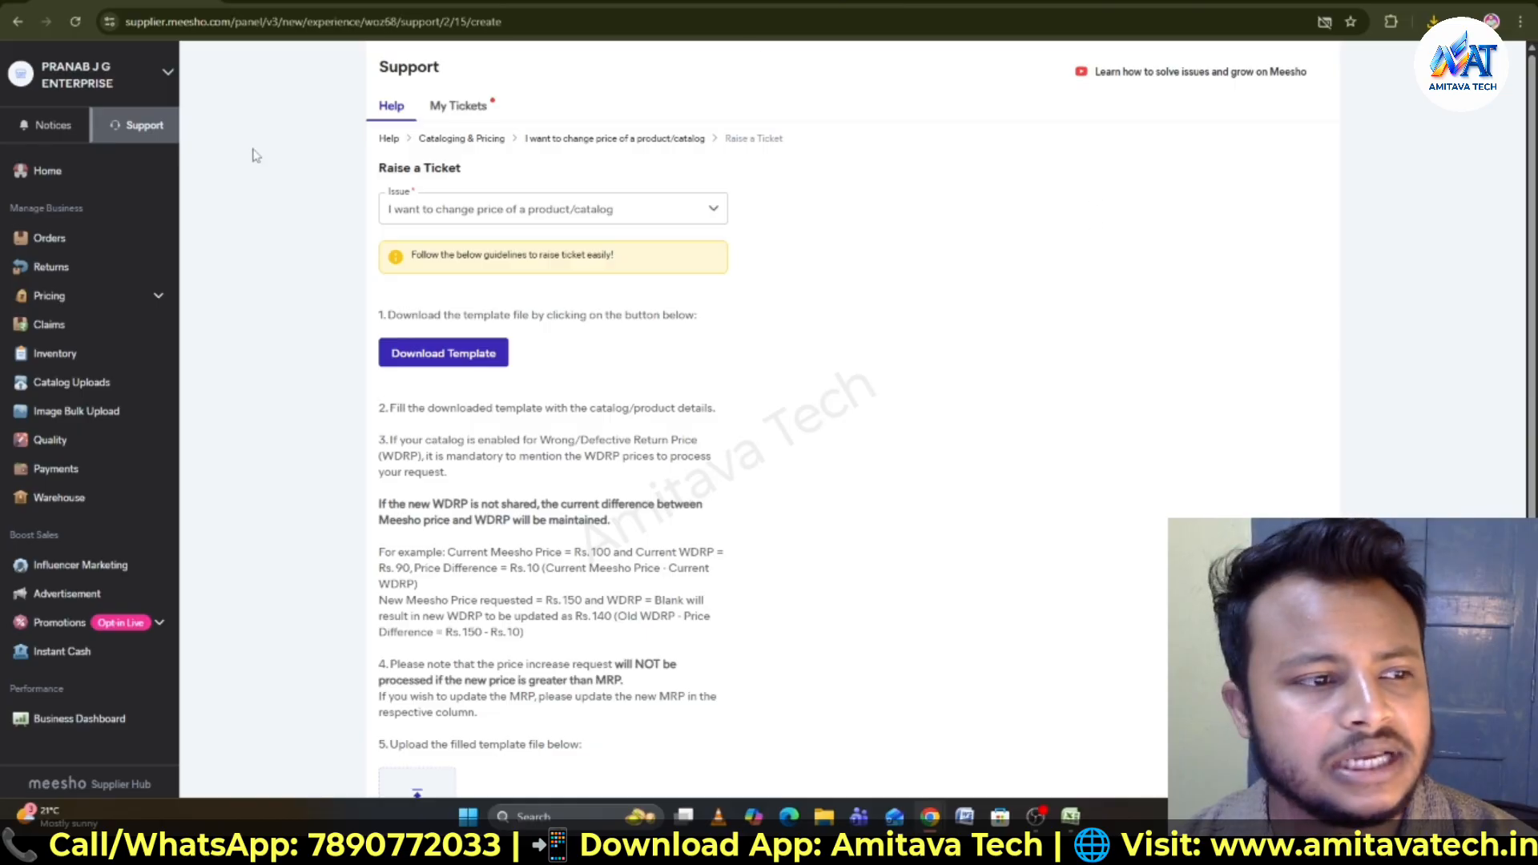
- Open the Bulk Stock Update dialog, close it, and switch to the downloaded inventory update spreadsheet
left_click(60, 362)
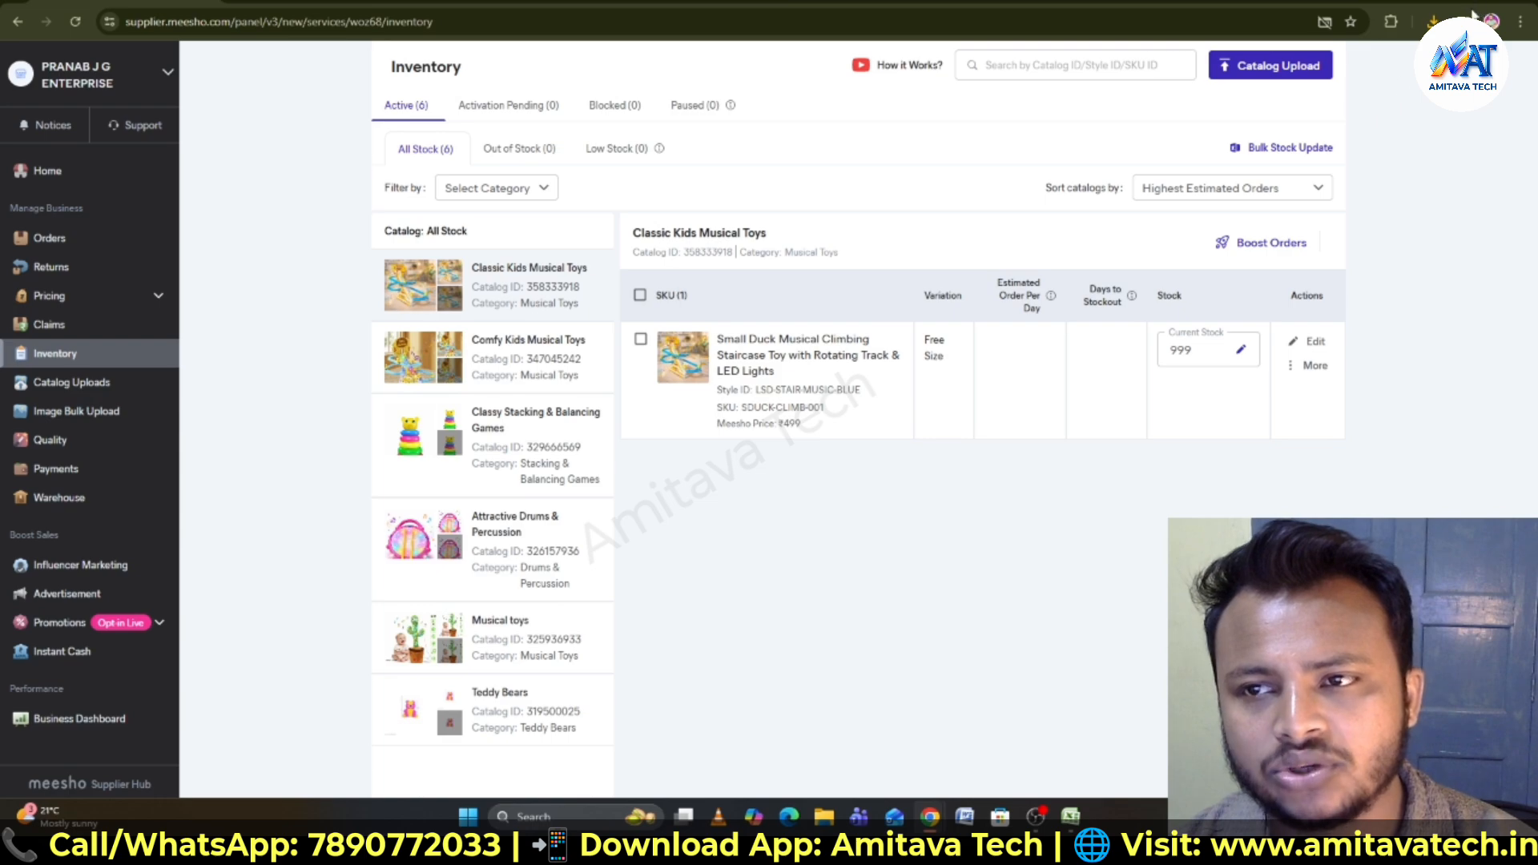
left_click(1286, 149)
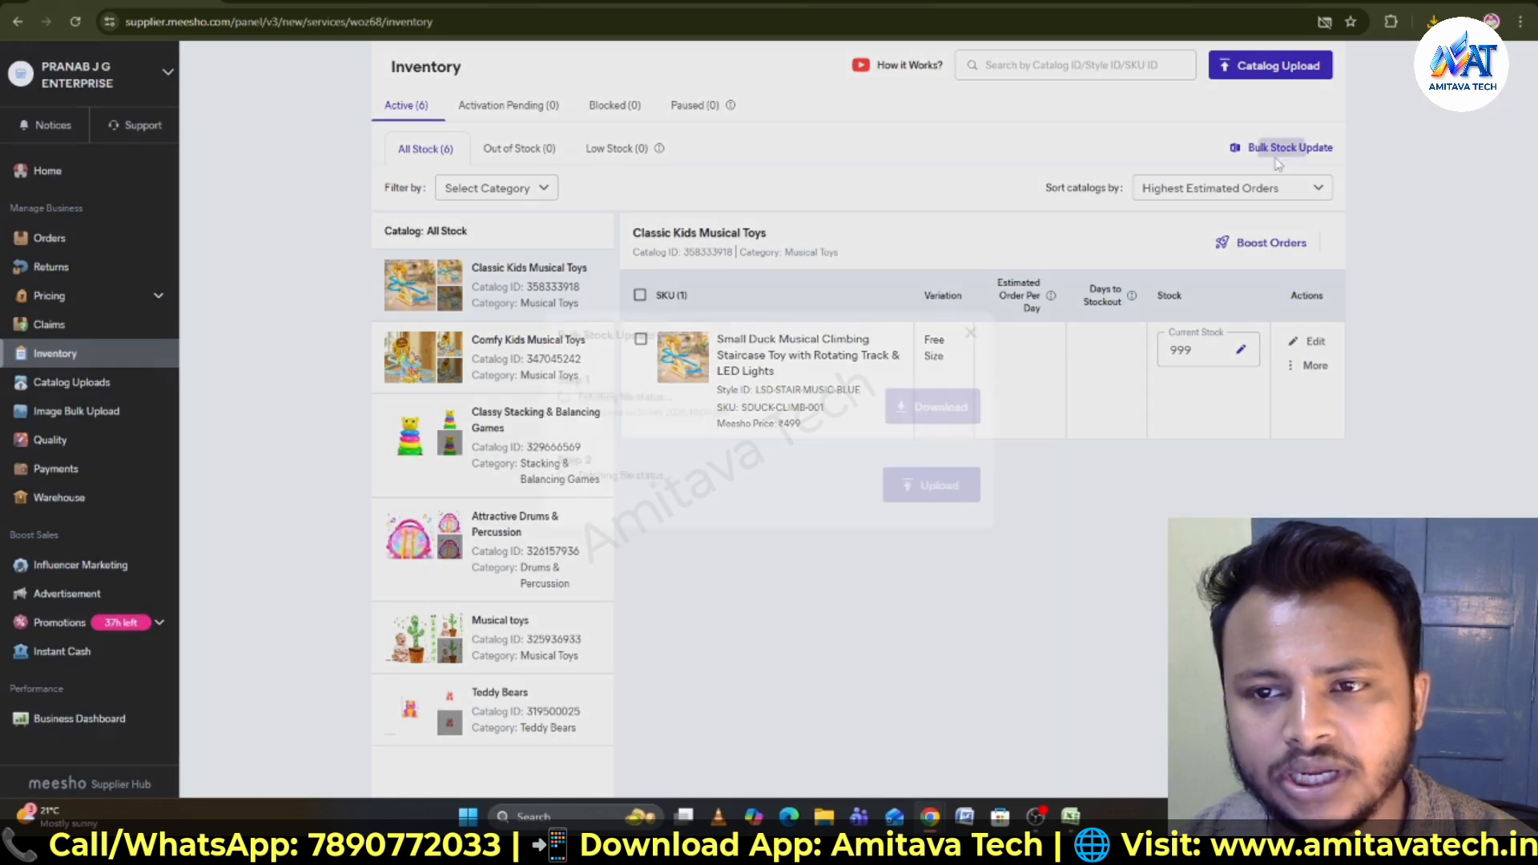
left_click(970, 333)
mouse_move(1071, 816)
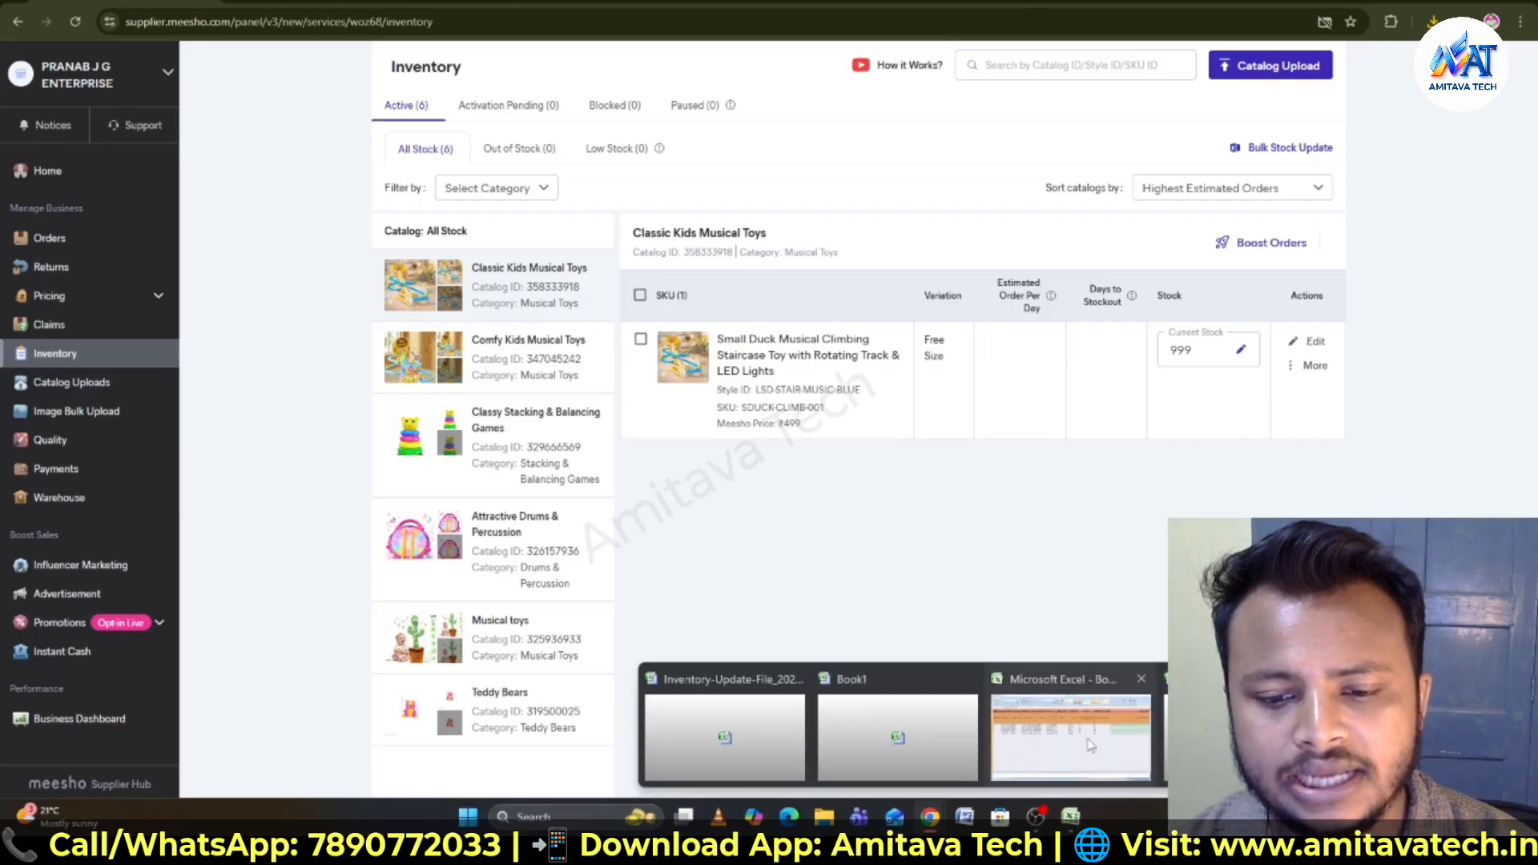
left_click(1073, 765)
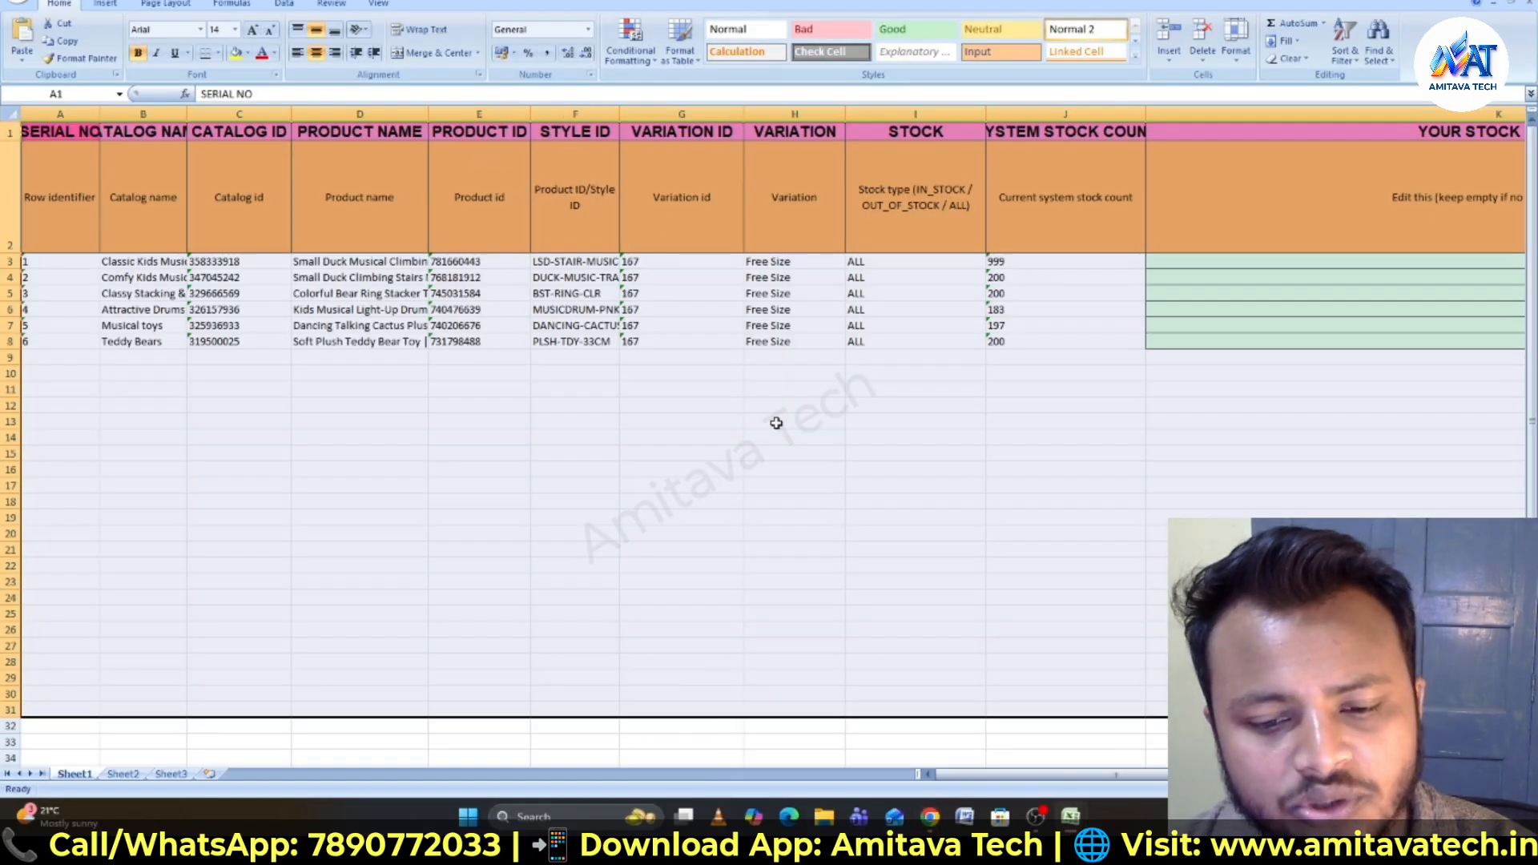
- Examine the Product ID and Product Name columns in the inventory spreadsheet
left_click(481, 114)
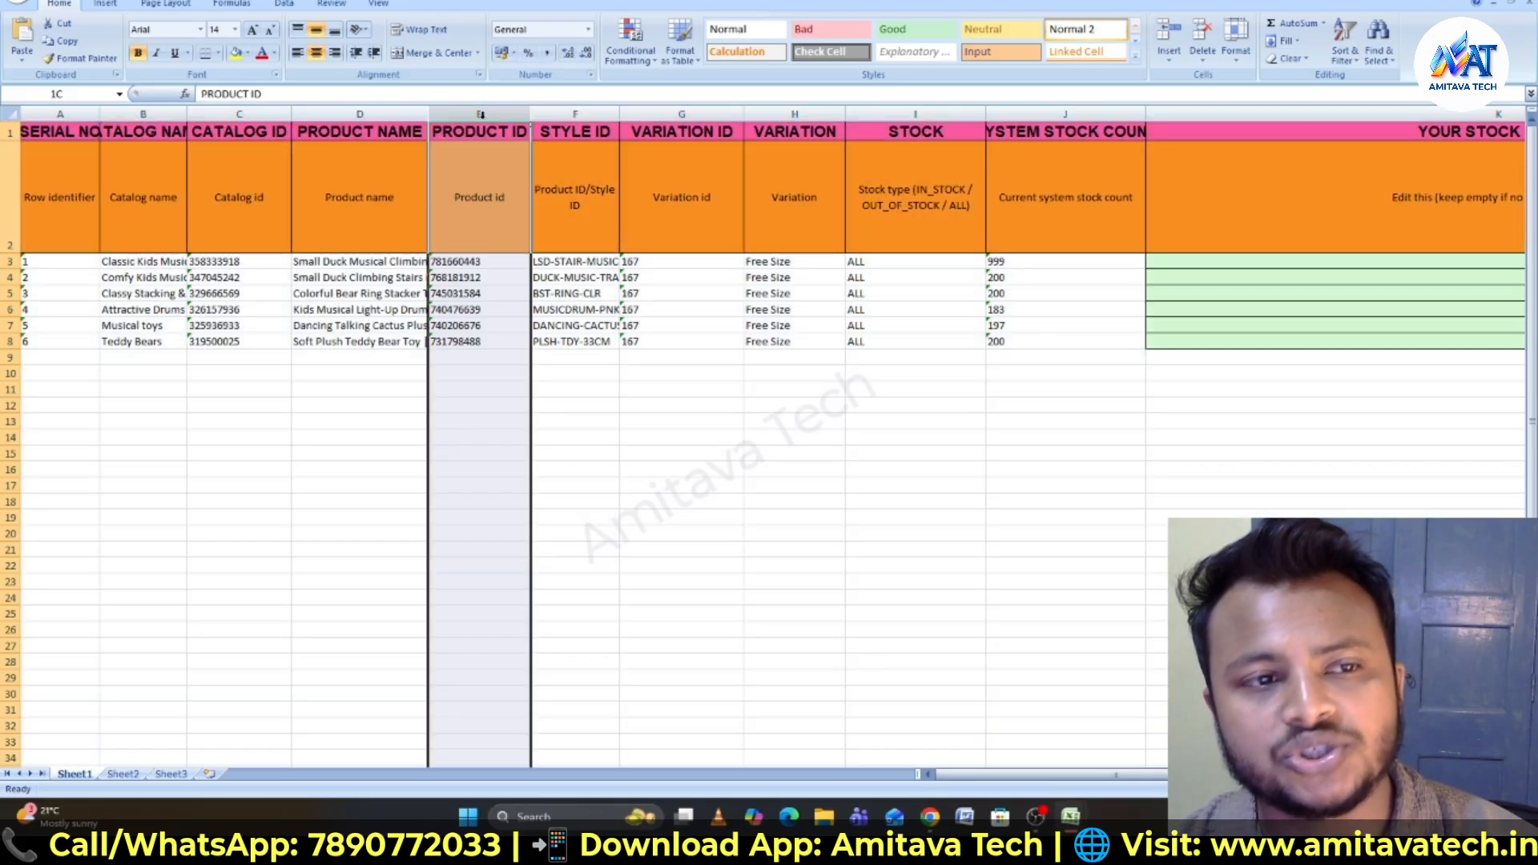
left_click(398, 113)
right_click(401, 120)
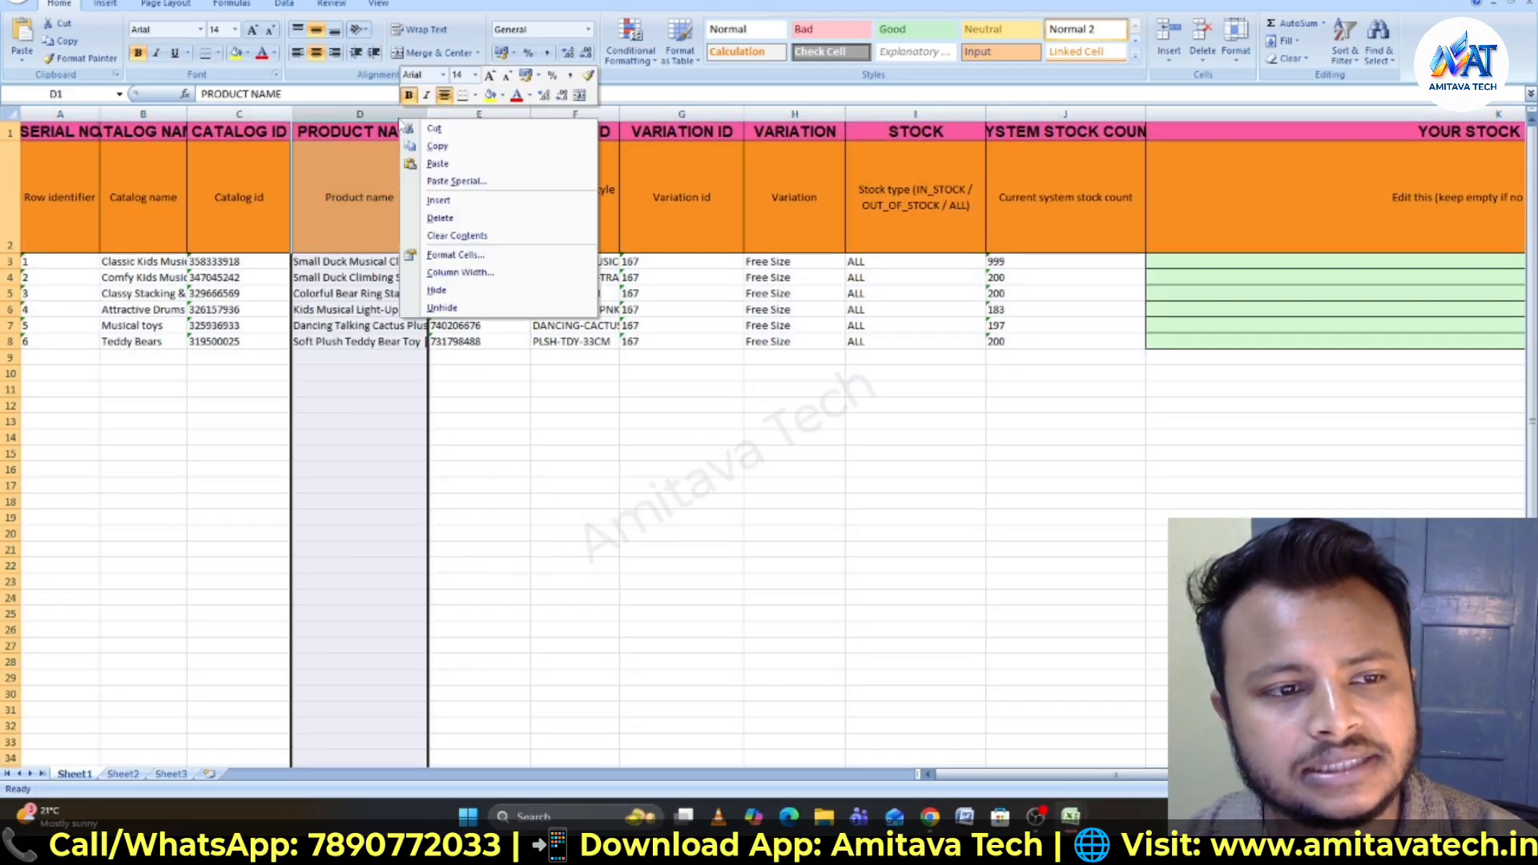
left_click(345, 117)
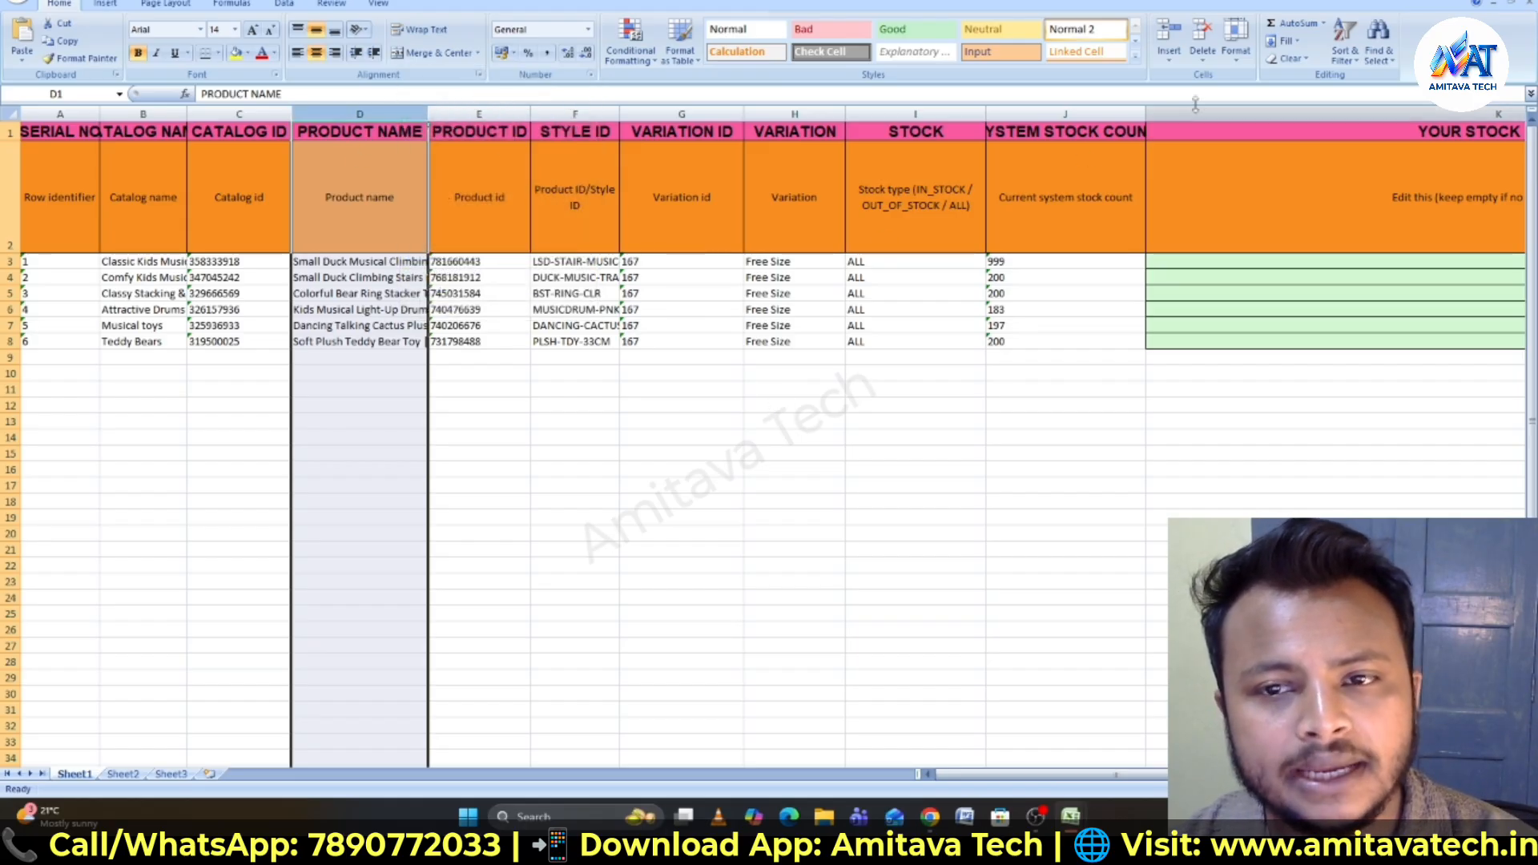
left_click(735, 435)
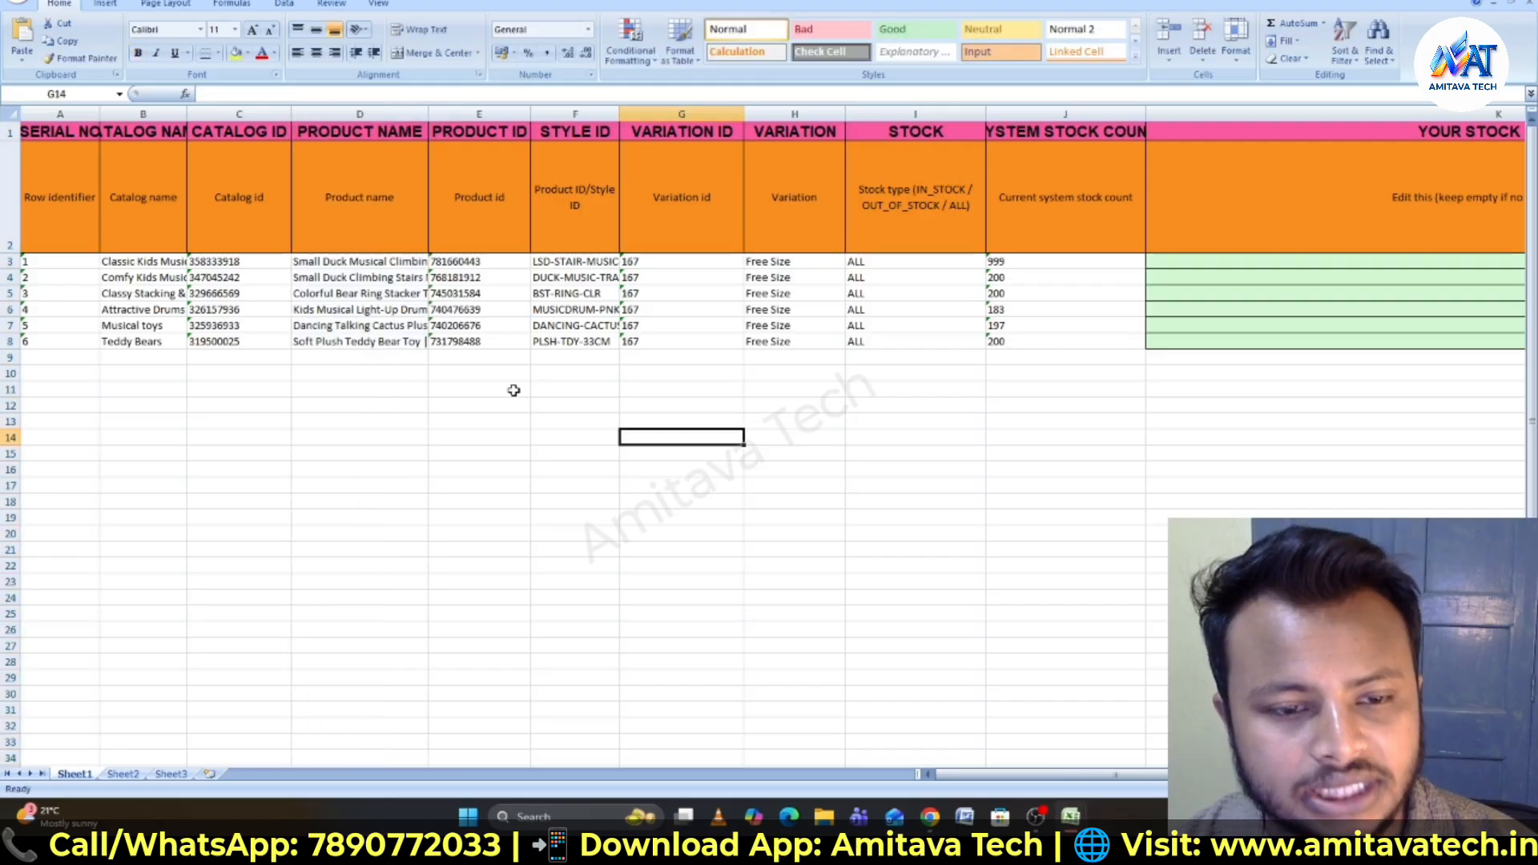
- Inspect the Musical toys row's catalog ID in the inventory spreadsheet
key("ctrl+a")
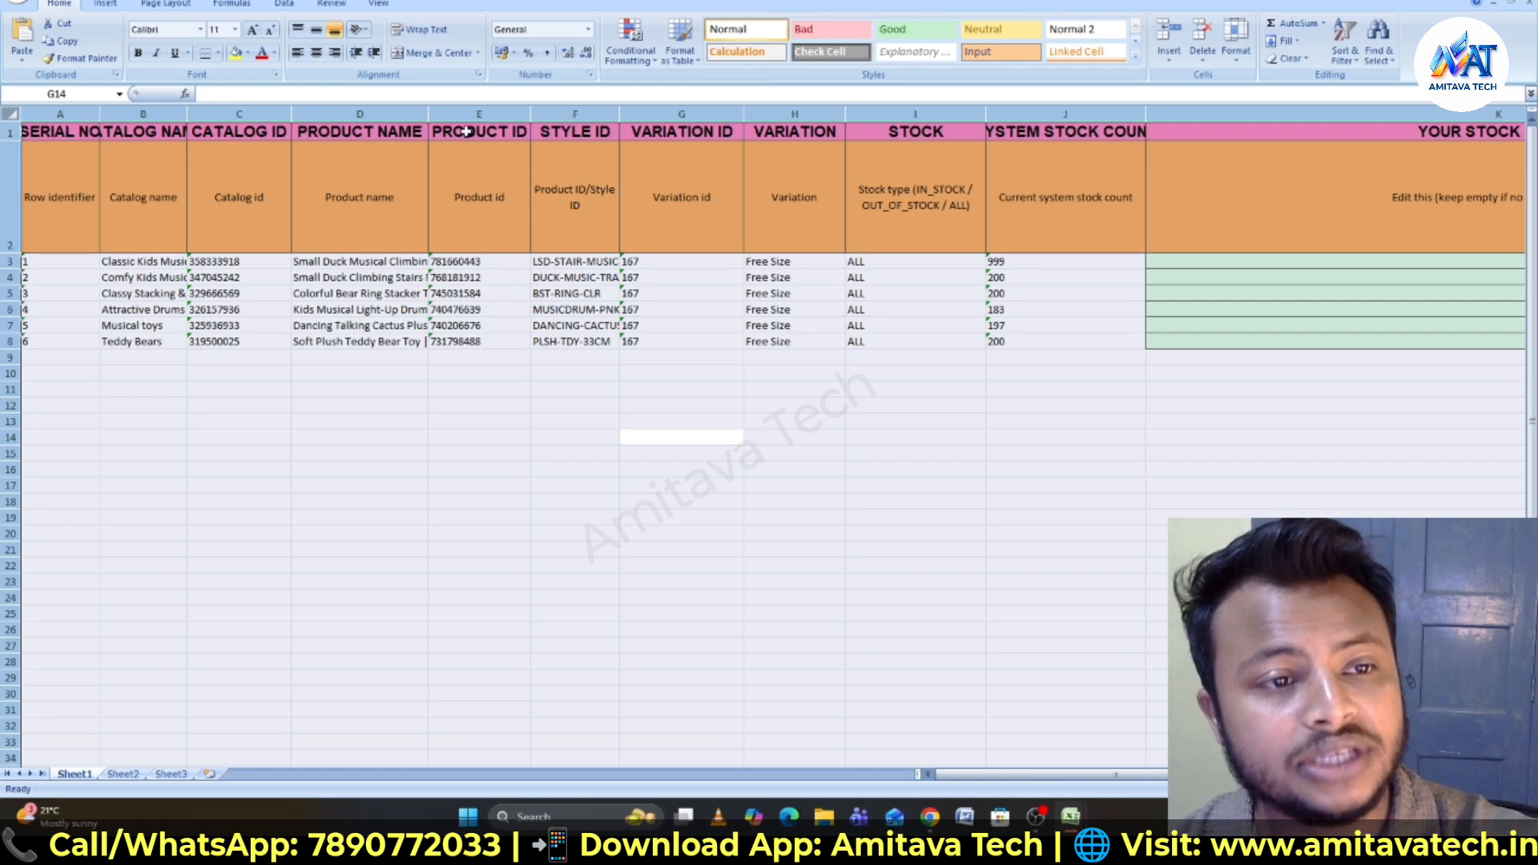
left_click(1237, 129)
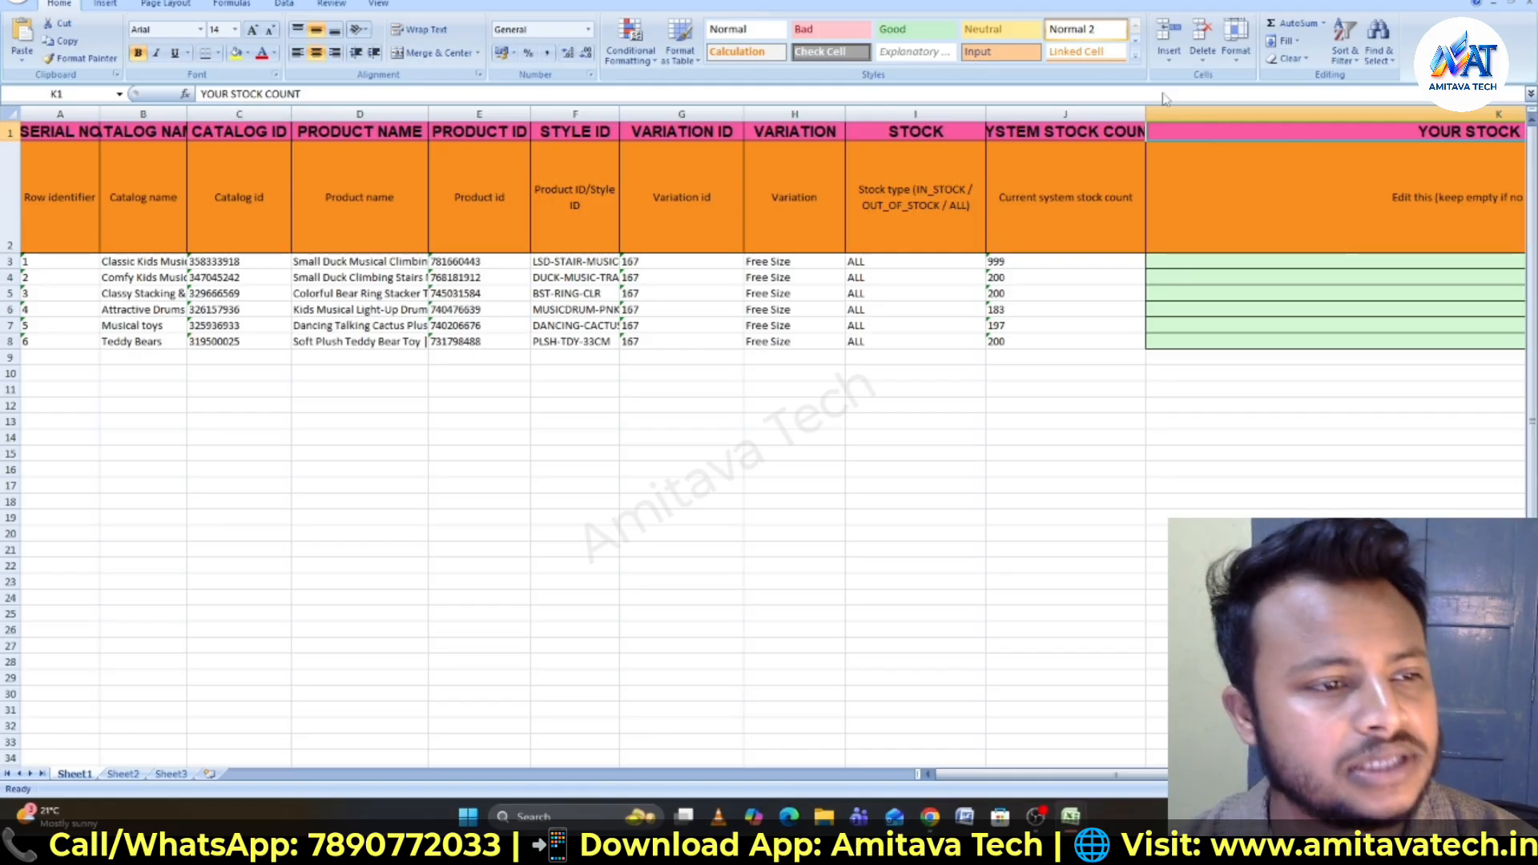
left_click(223, 327)
double_click(224, 327)
double_click(226, 327)
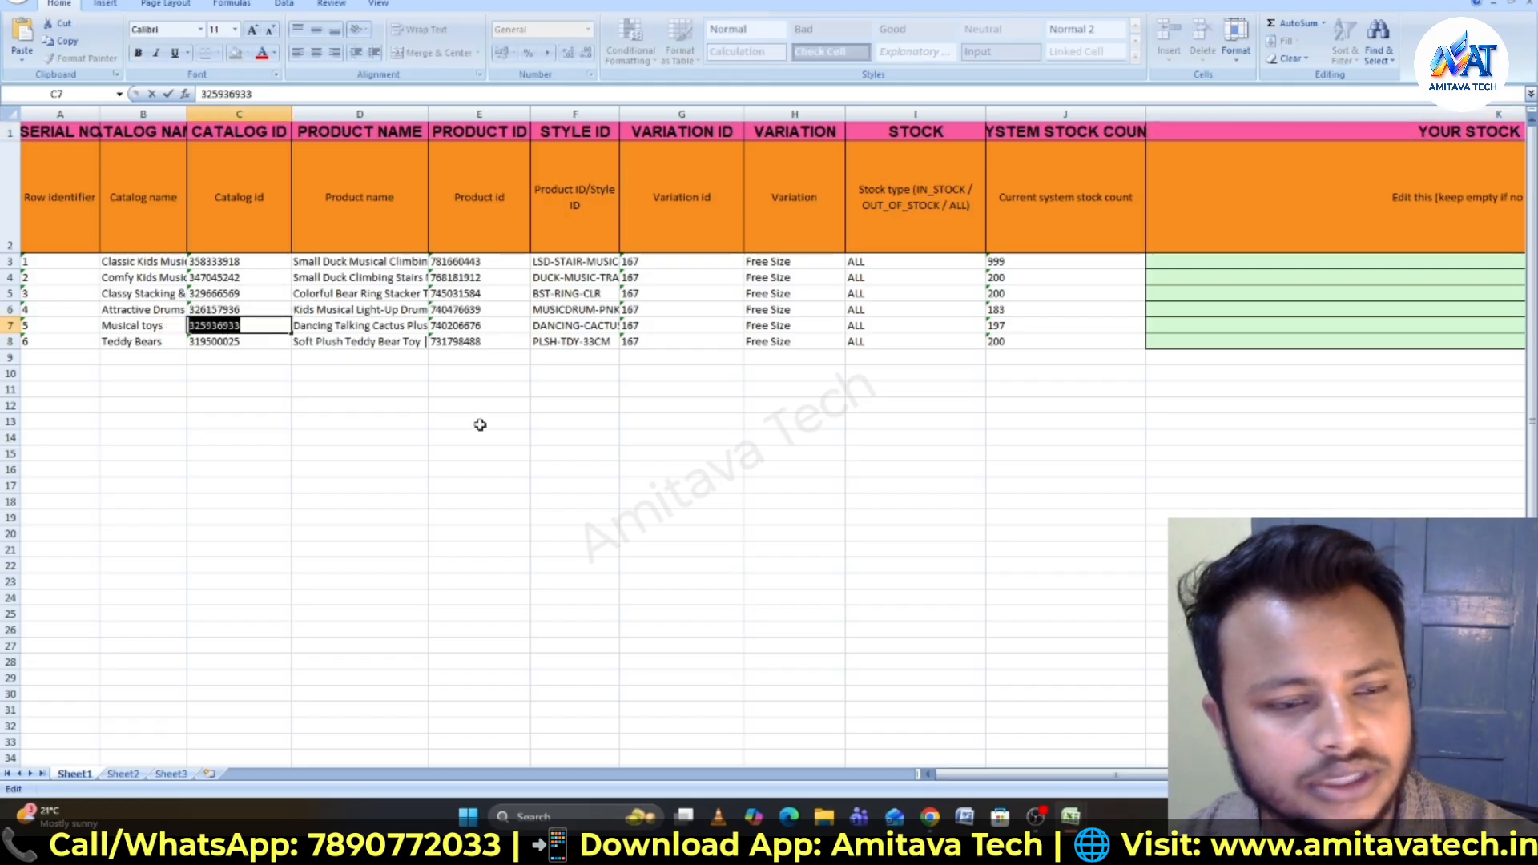
- Open the Support help topic 'I want to change price of a product/catalog' under Cataloging & Pricing
mouse_move(1074, 819)
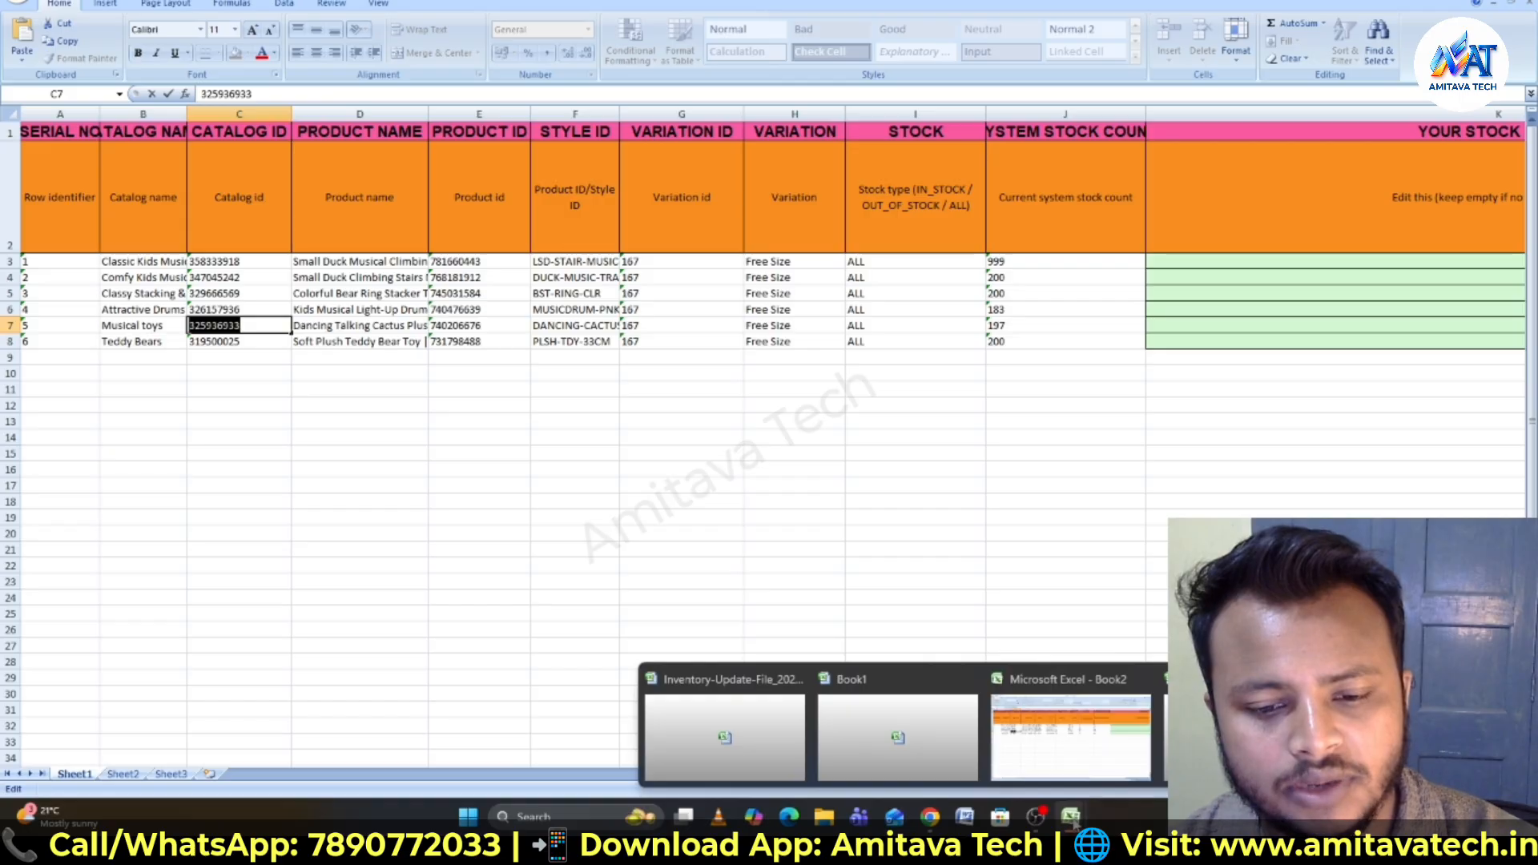
mouse_move(929, 817)
left_click(964, 666)
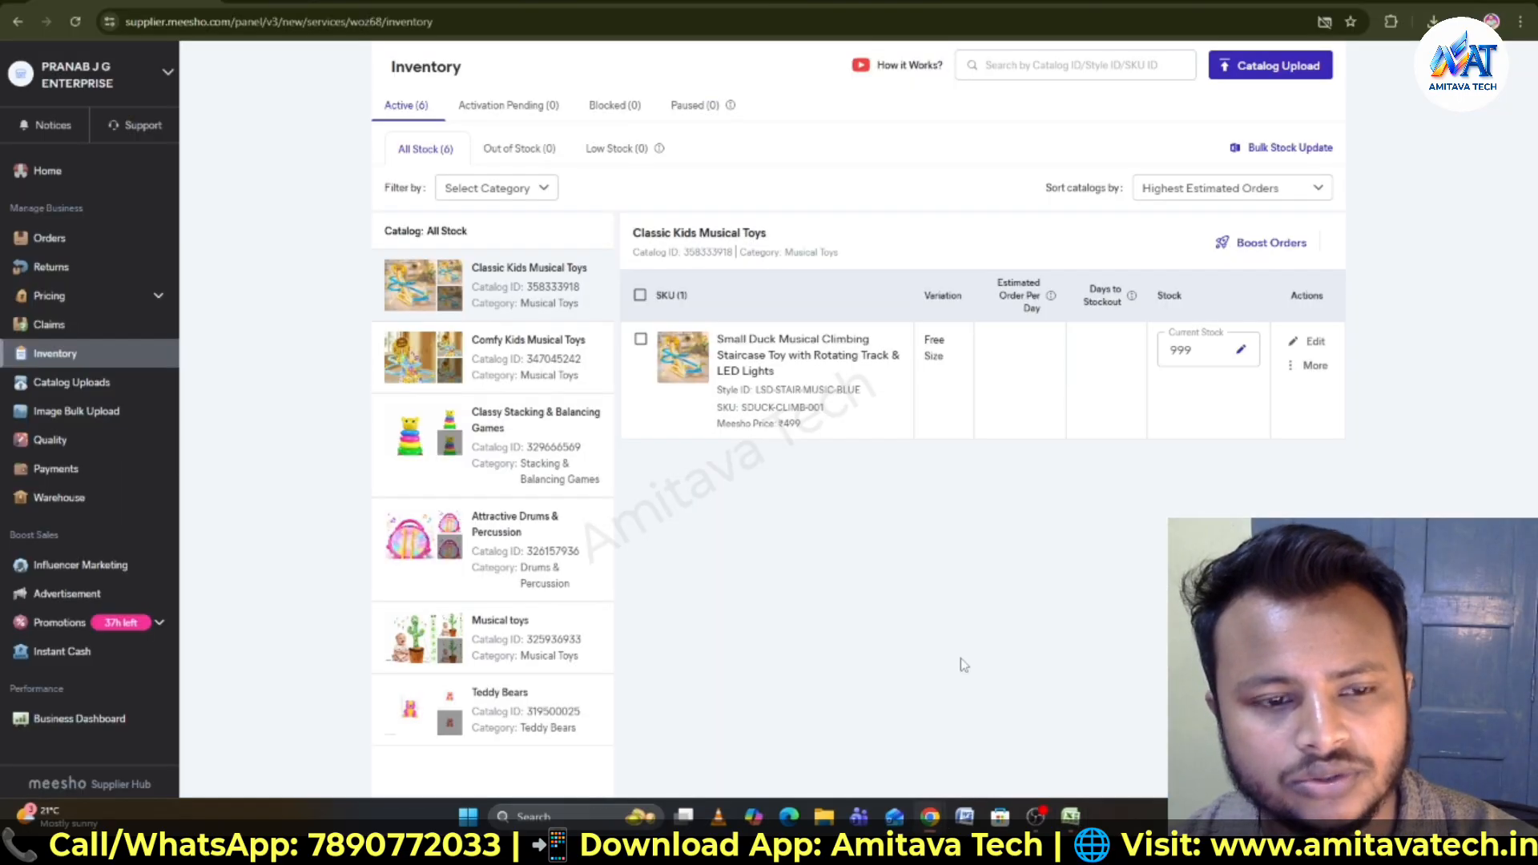
left_click(316, 2)
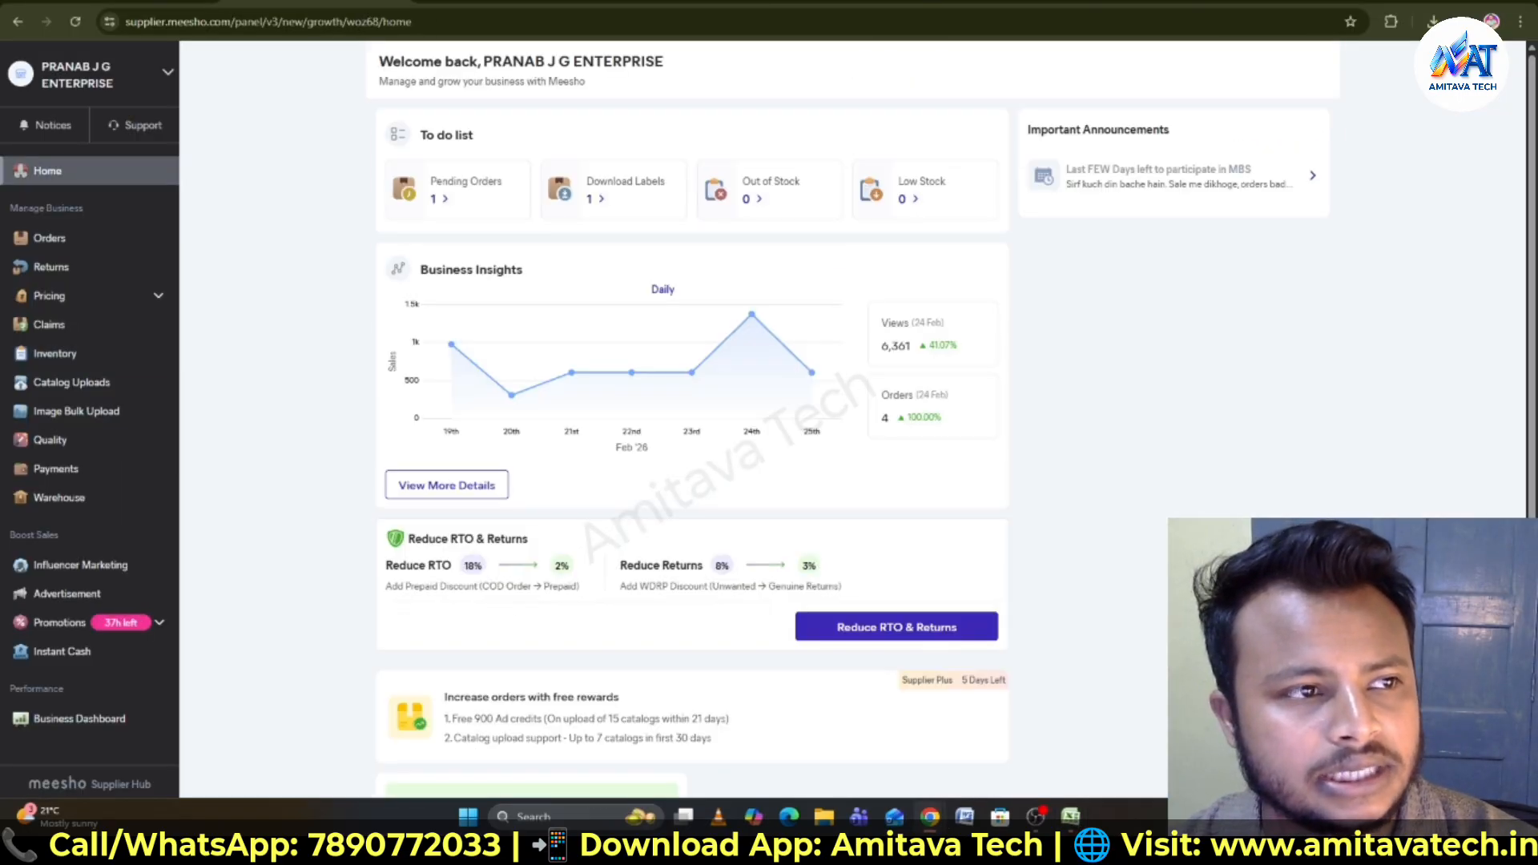
left_click(138, 125)
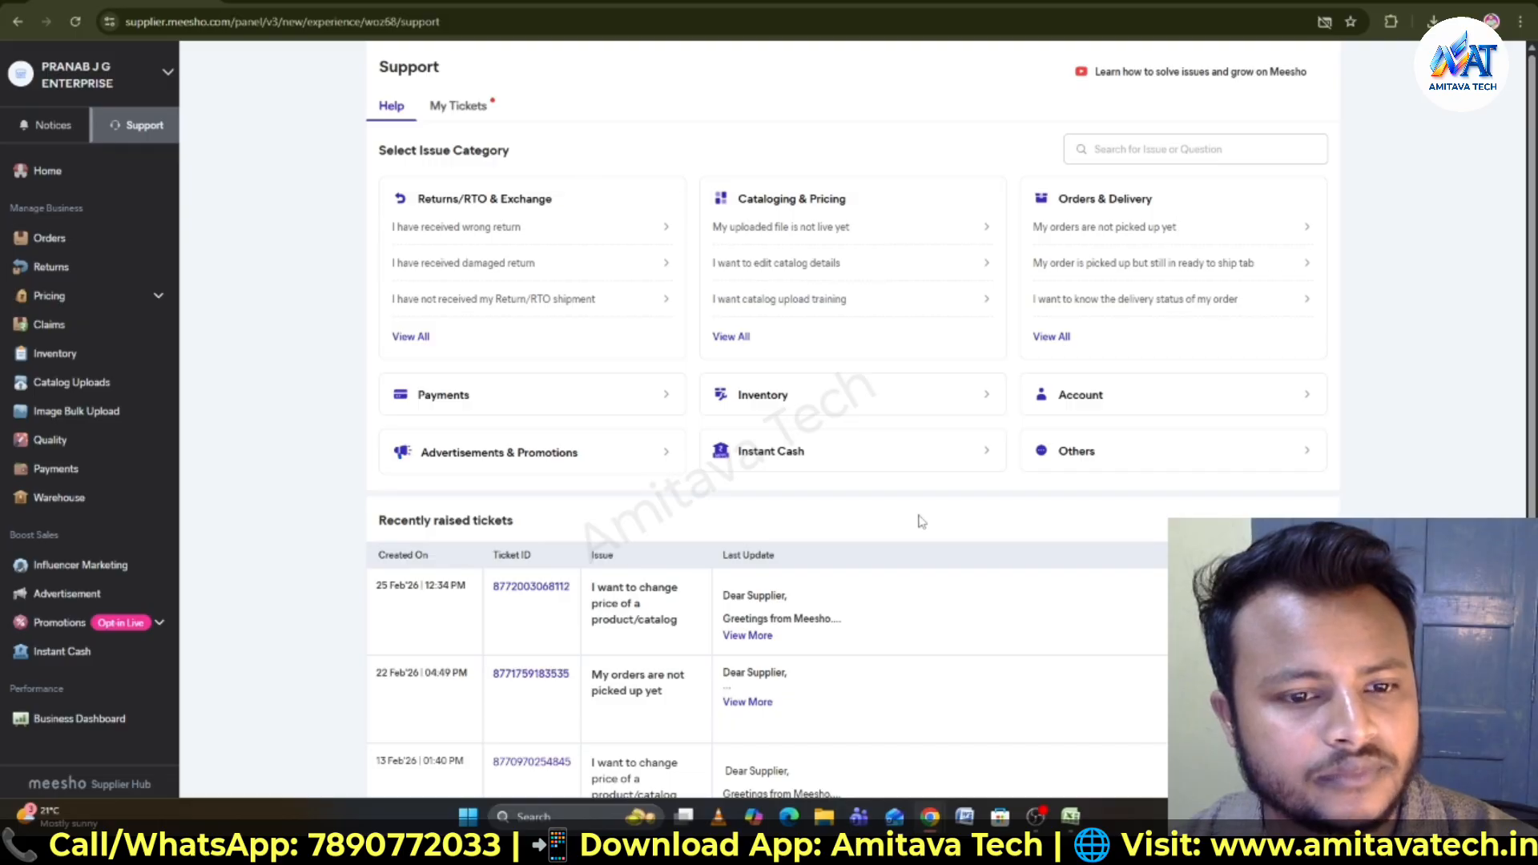
left_click(732, 338)
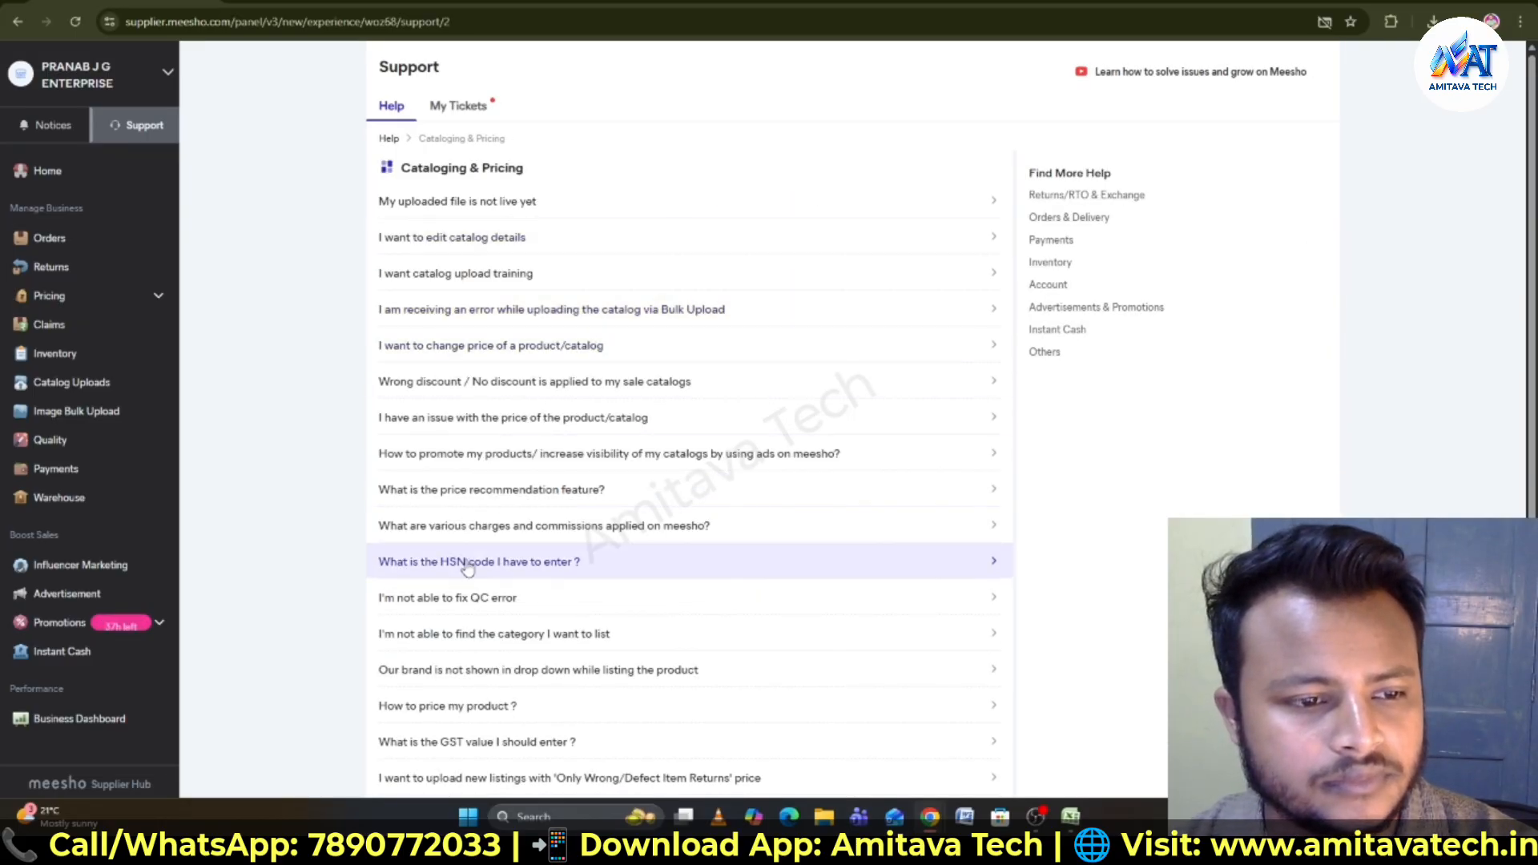
left_click(438, 358)
- Raise a ticket with the description 'I want to change the price of my product.' and proceed to the next stage
scroll(713, 512, "down", 6)
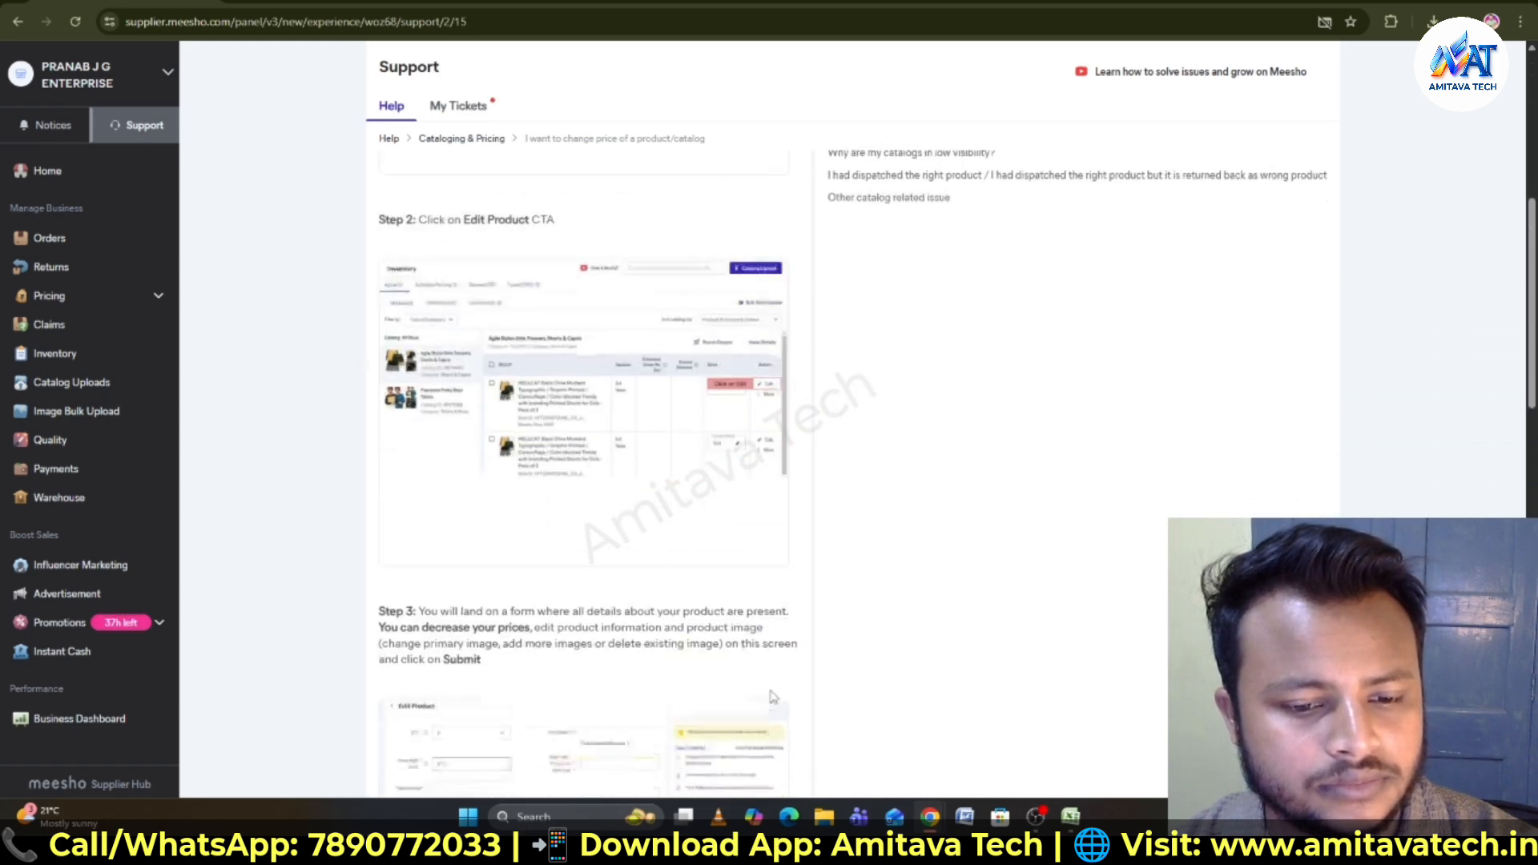
scroll(773, 696, "down", 10)
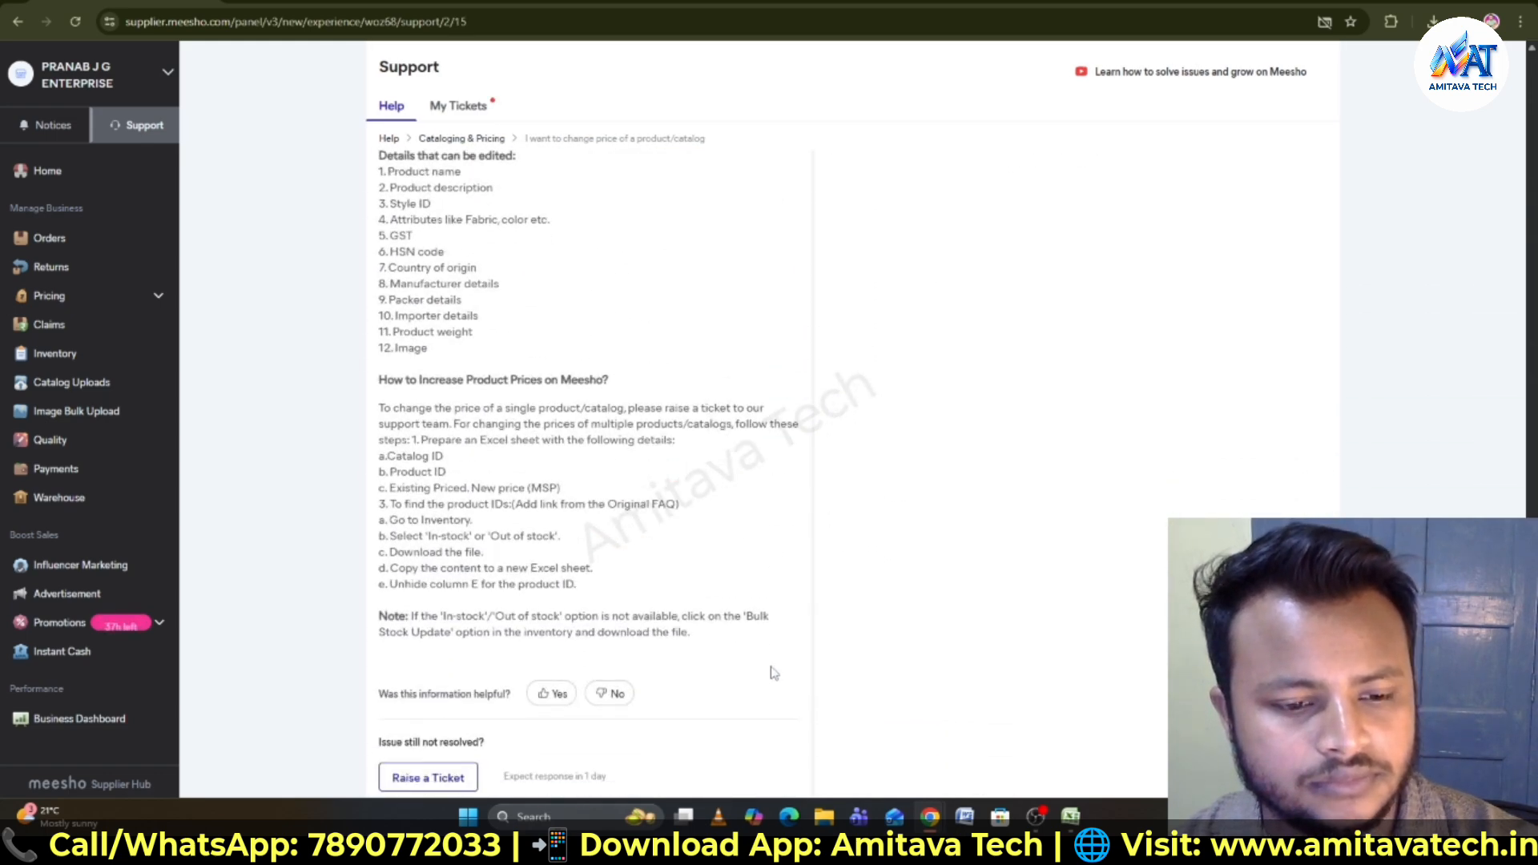
left_click(460, 779)
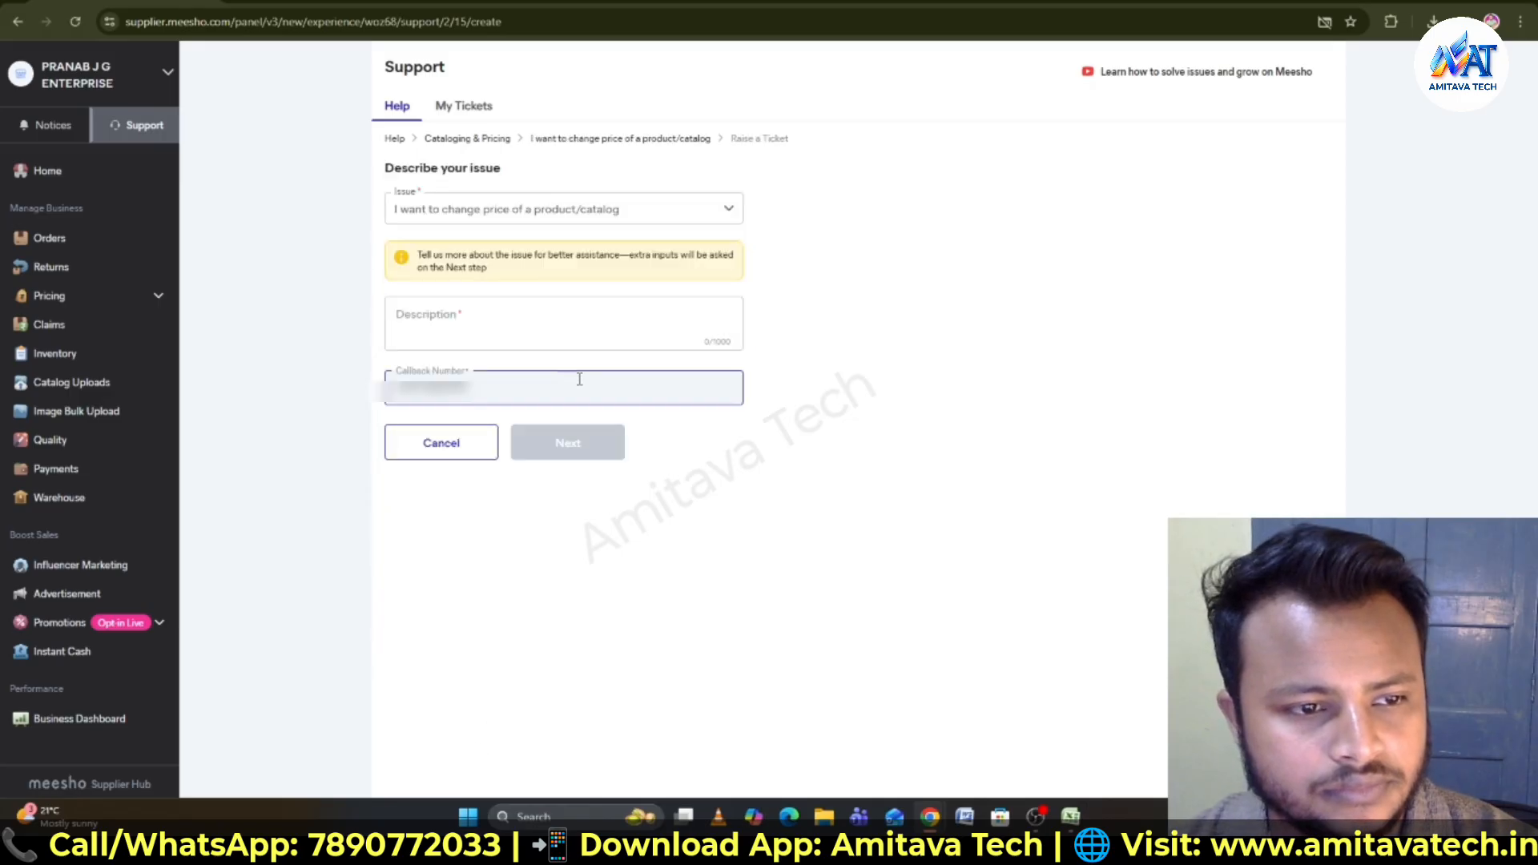
left_click(523, 335)
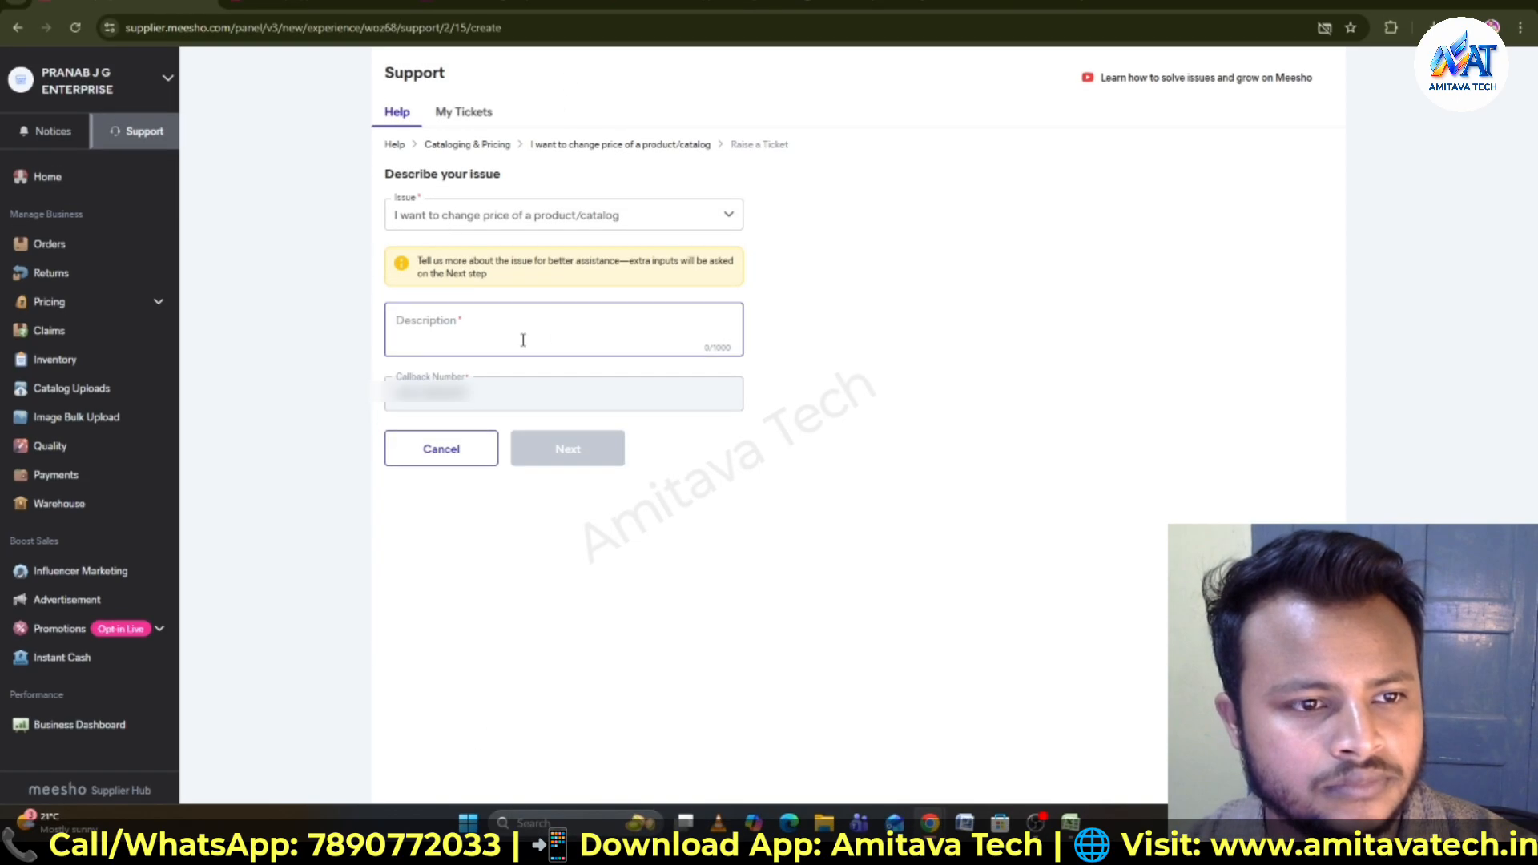
right_click(514, 345)
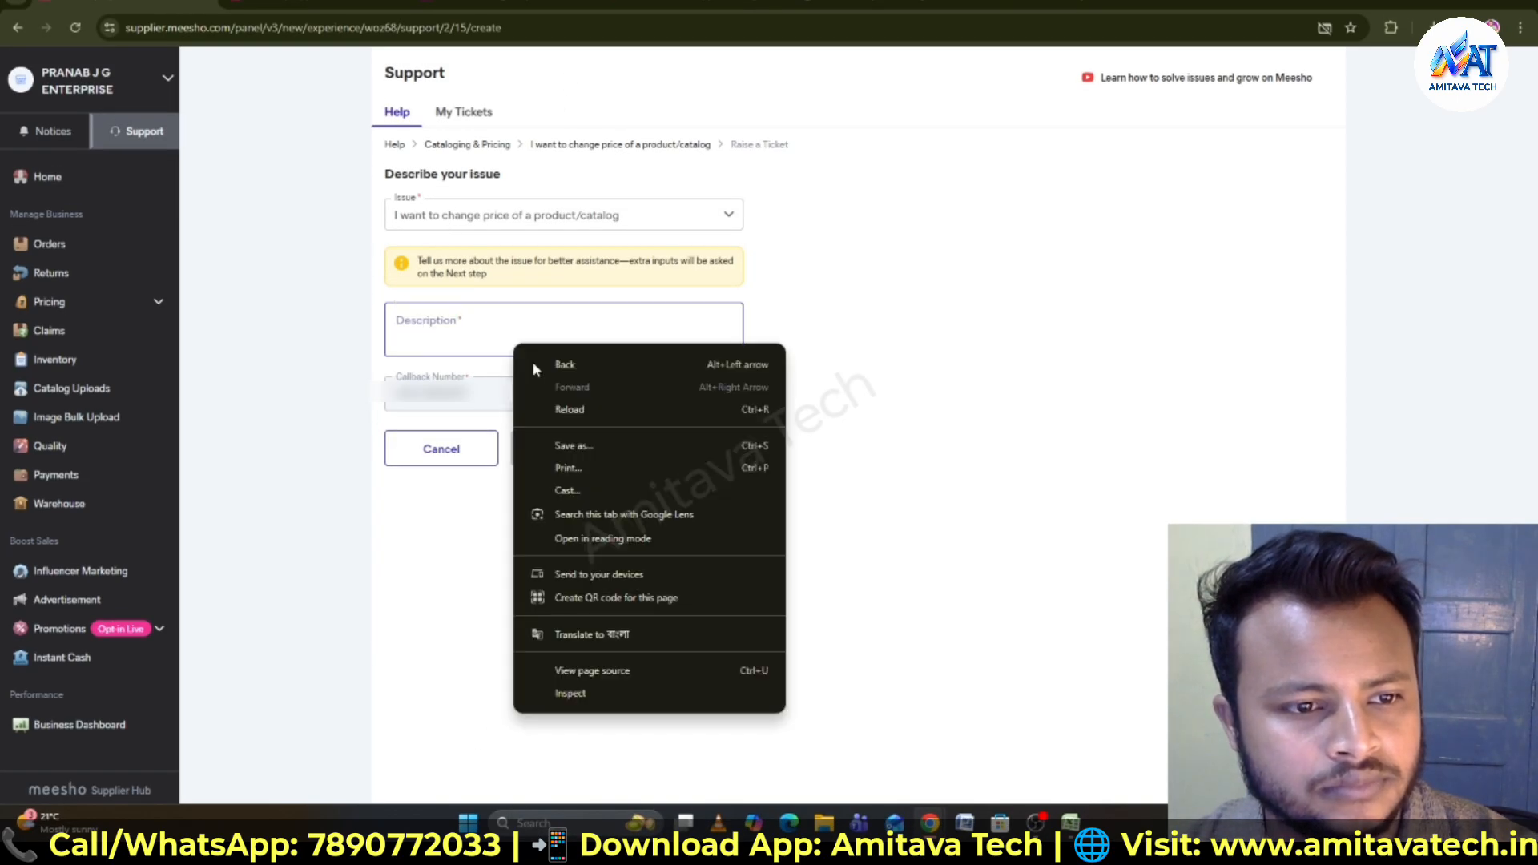
left_click(432, 337)
type("I want to change the price of my product.")
left_click(569, 450)
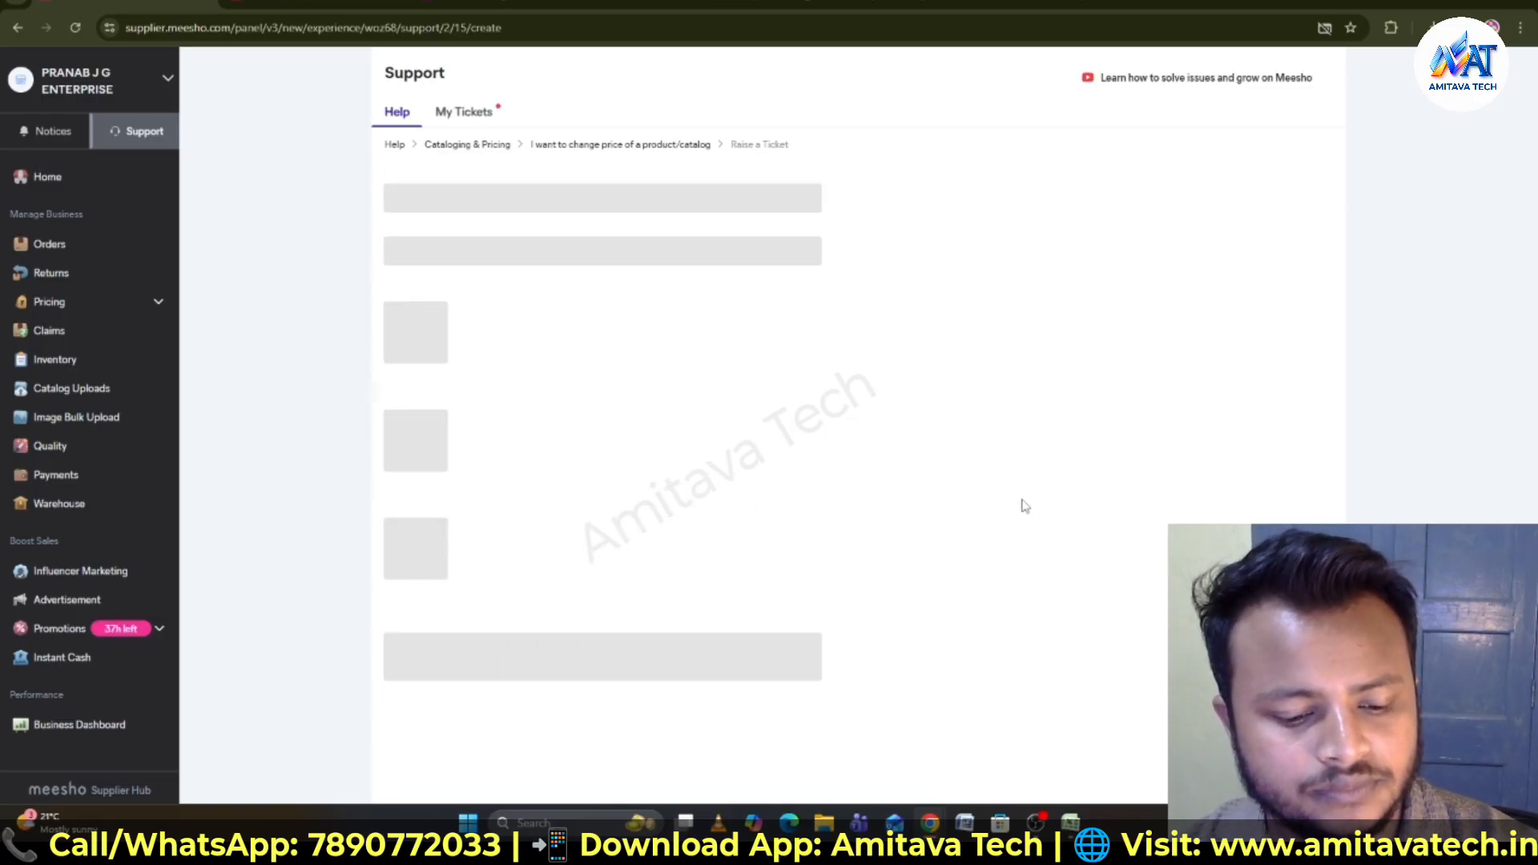
- Review the ticket's template instructions and switch to the downloaded price-change template spreadsheet
scroll(805, 392, "down", 3)
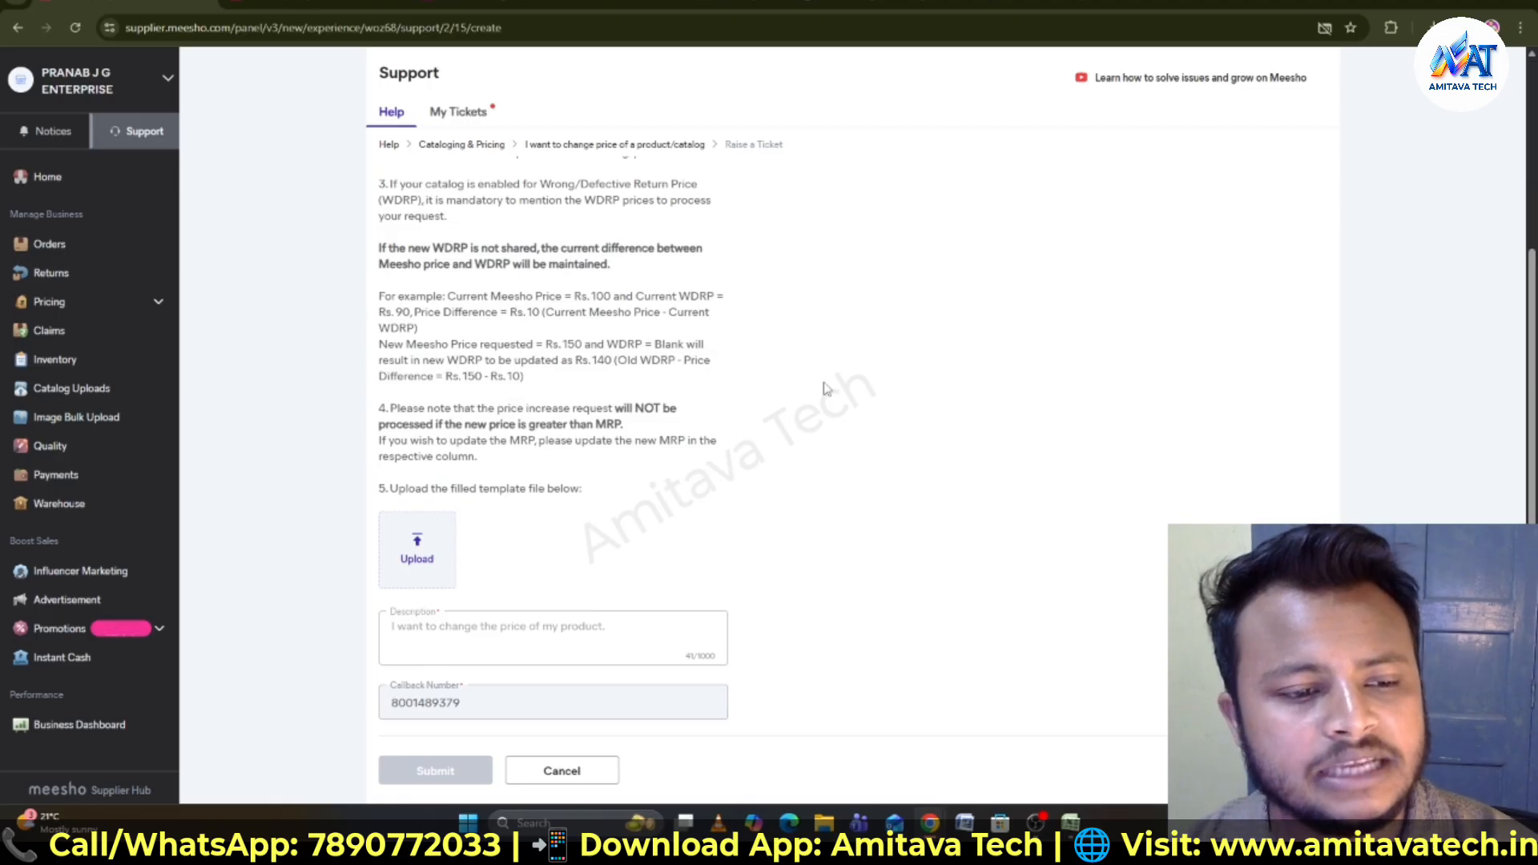
scroll(430, 221, "up", 2)
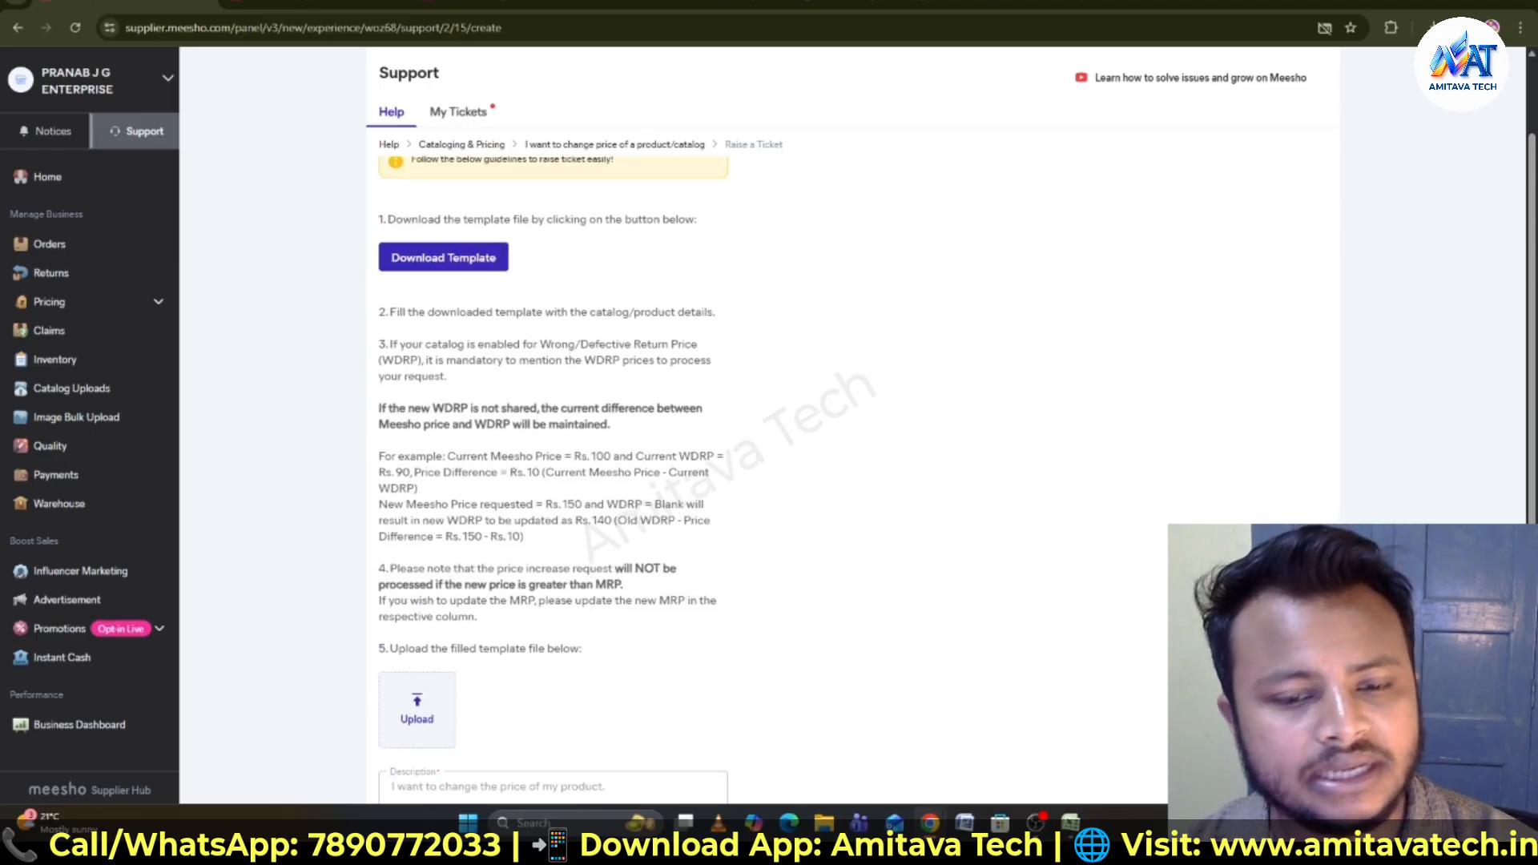
mouse_move(1071, 824)
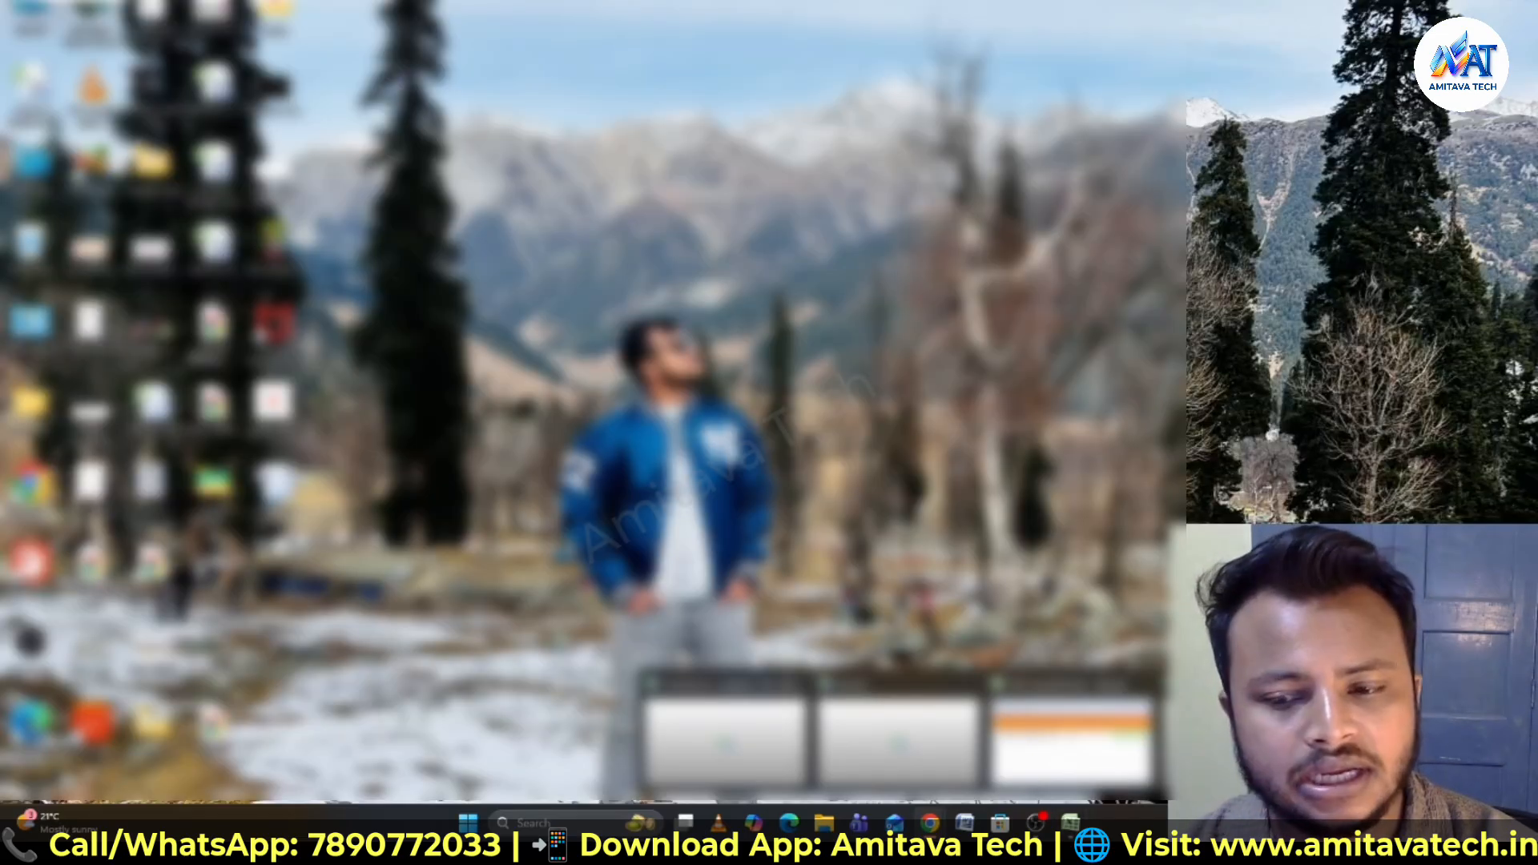
left_click(725, 738)
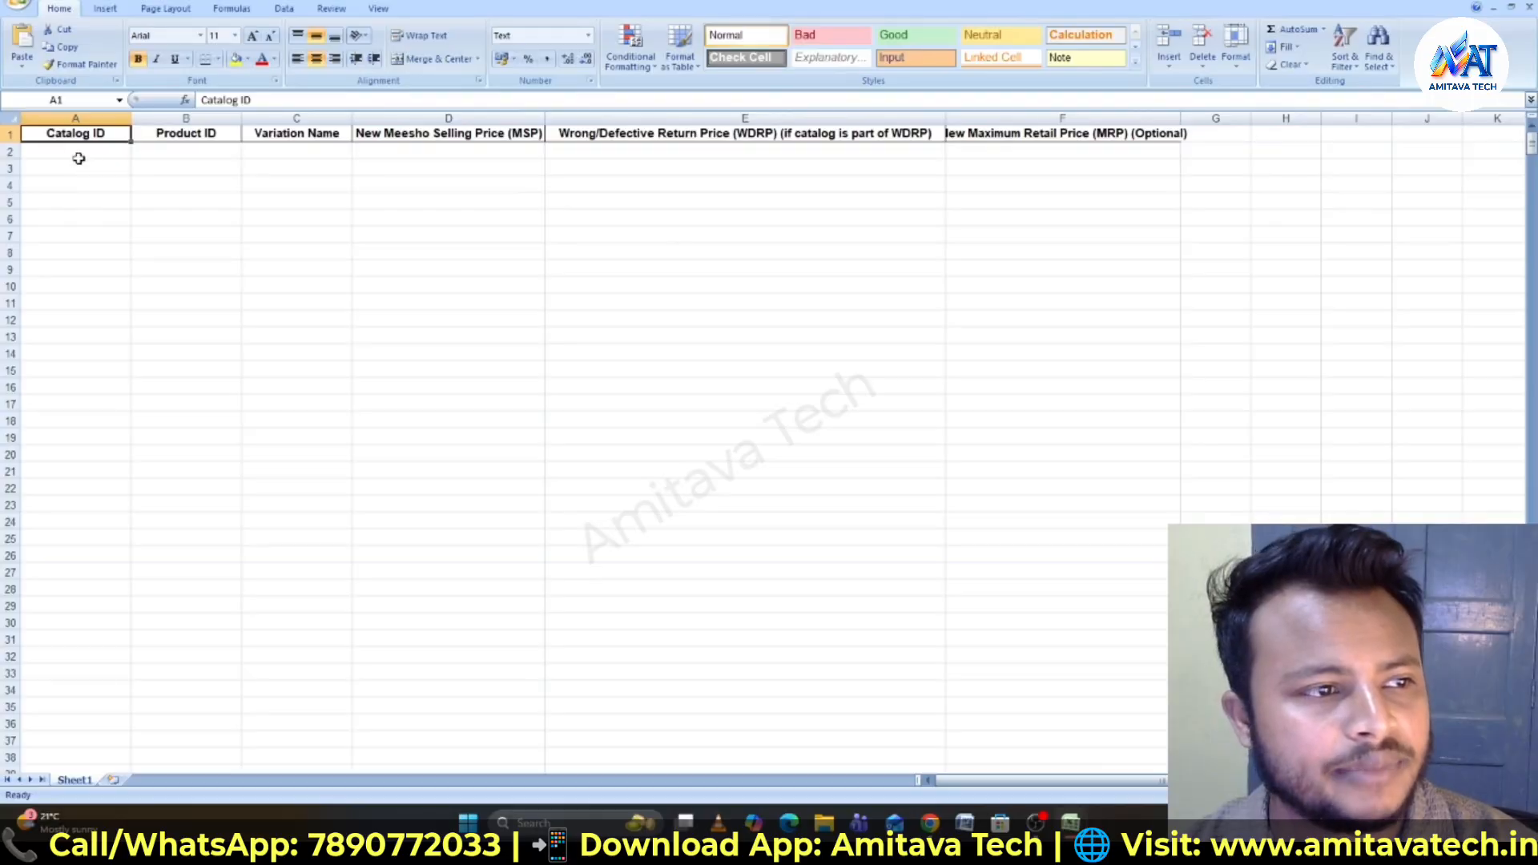
left_click(79, 156)
double_click(78, 153)
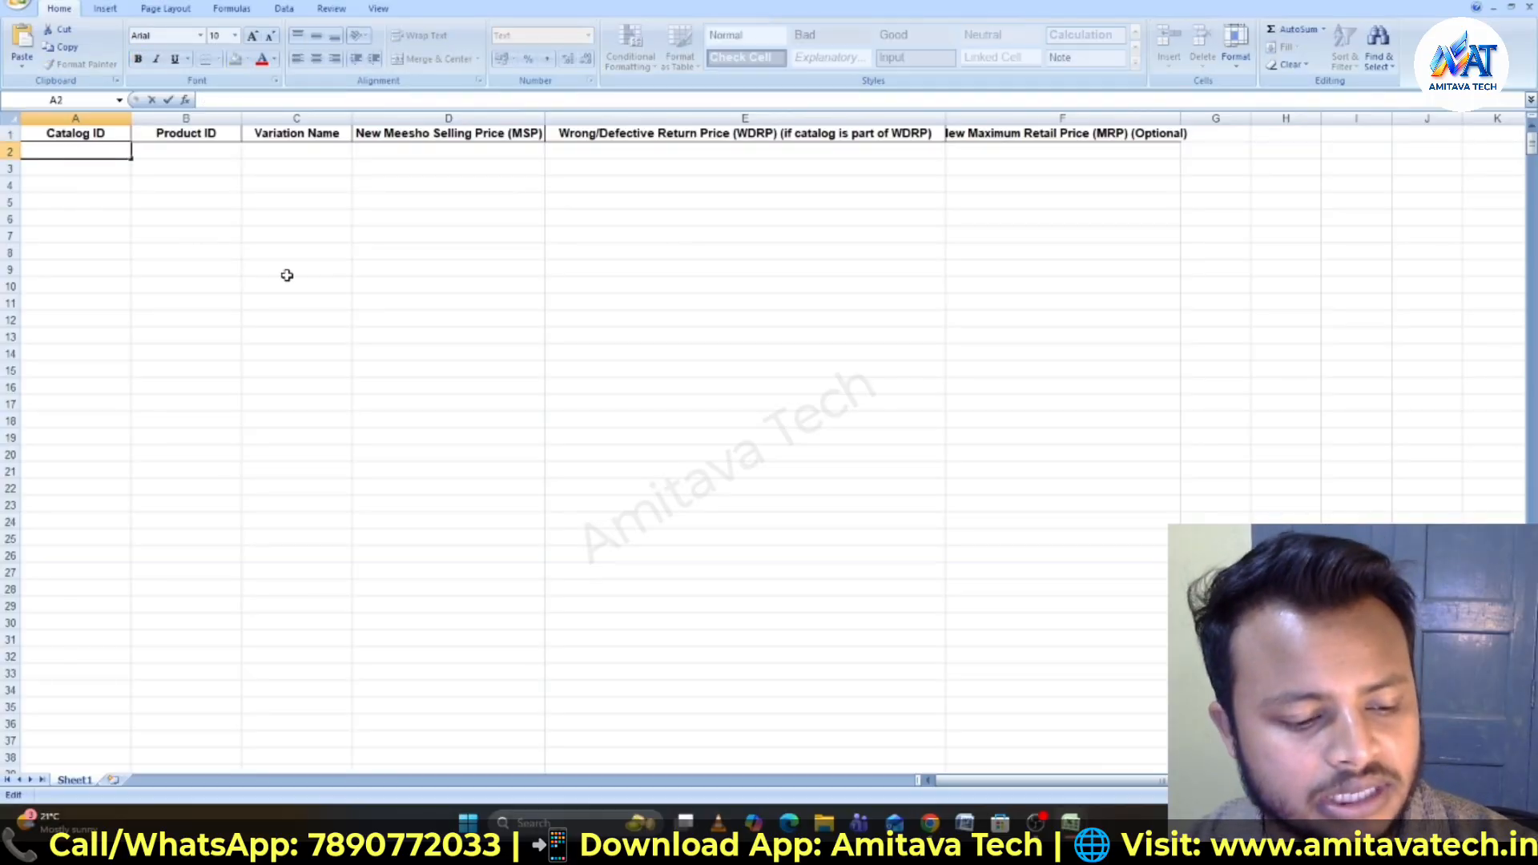
type("I want to change the price of my product.")
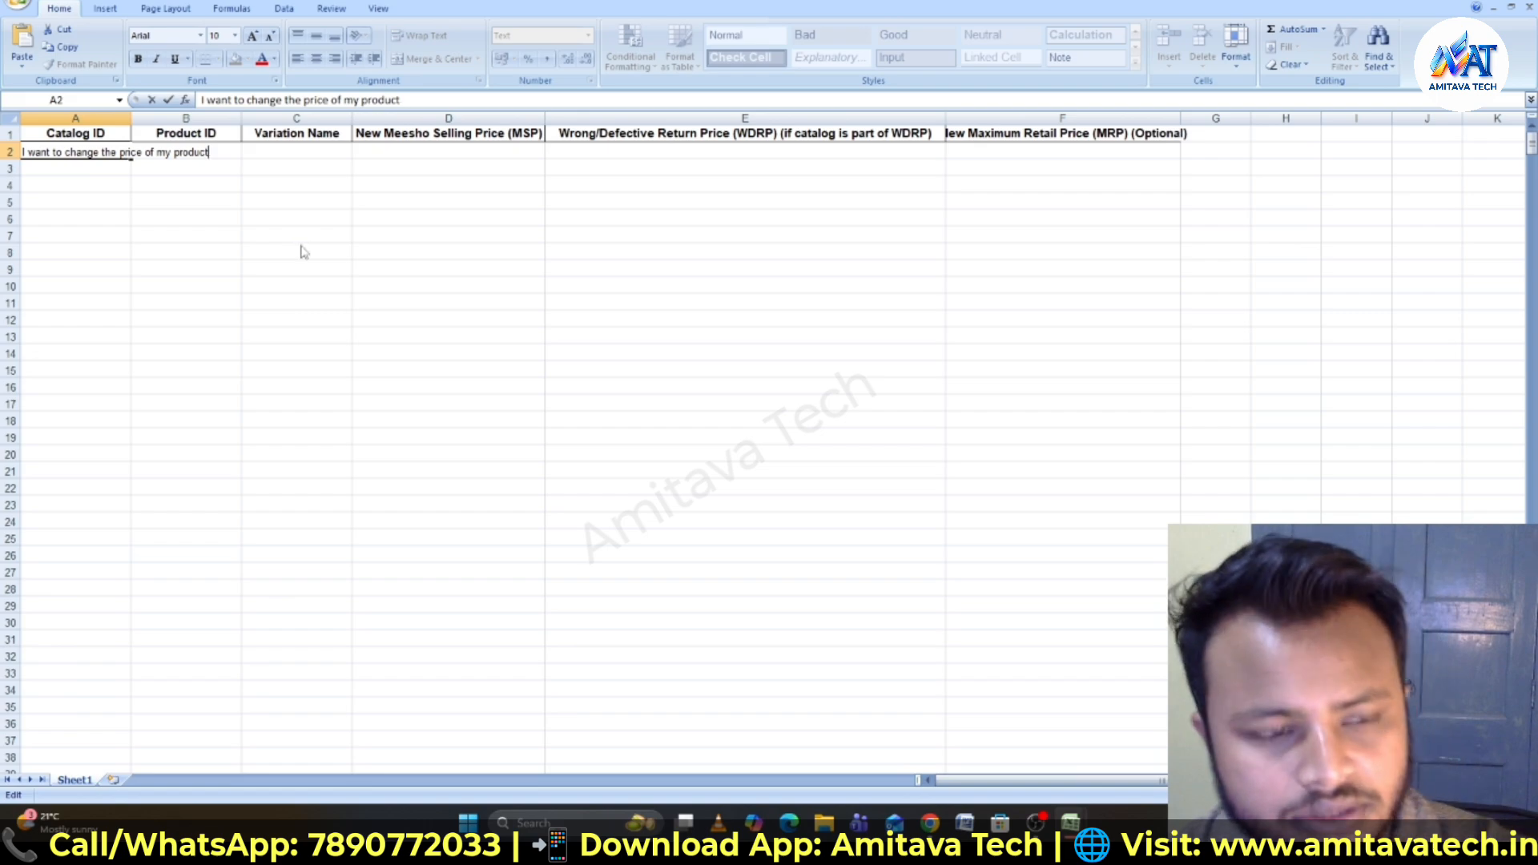
key("BackSpace")
key("BackSpace")
key("BackSpace")
key("BackSpace")
key("BackSpace")
key("BackSpace")
key("BackSpace")
key("BackSpace")
key("BackSpace")
key("BackSpace")
key("BackSpace")
key("BackSpace")
key("BackSpace")
key("BackSpace")
key("BackSpace")
key("BackSpace")
key("BackSpace")
key("BackSpace")
key("BackSpace")
key("BackSpace")
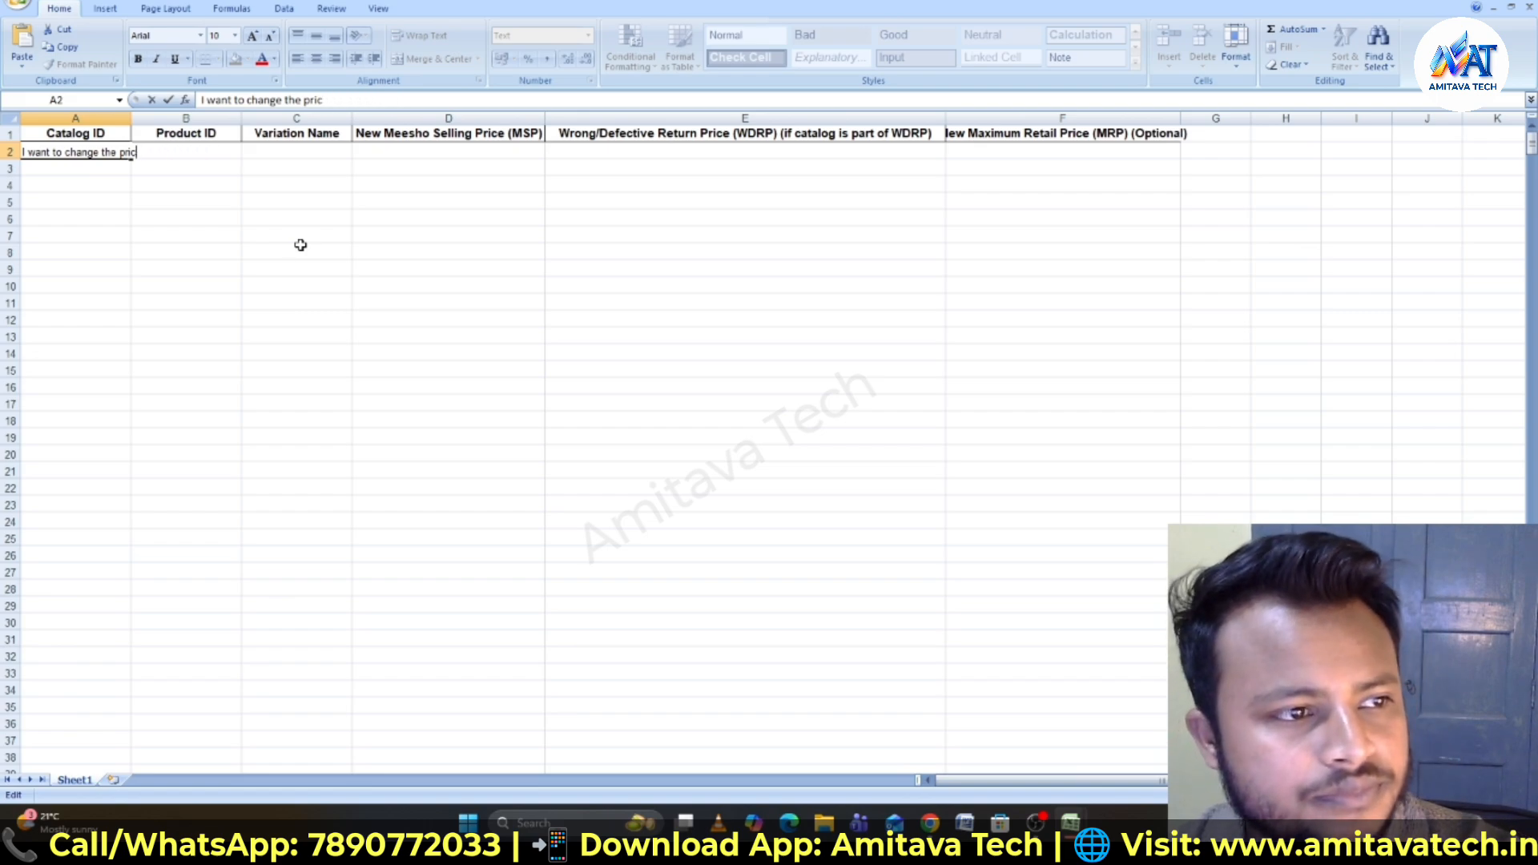
key("BackSpace")
key("BackSpace")
key("BackSpace")
key("BackSpace")
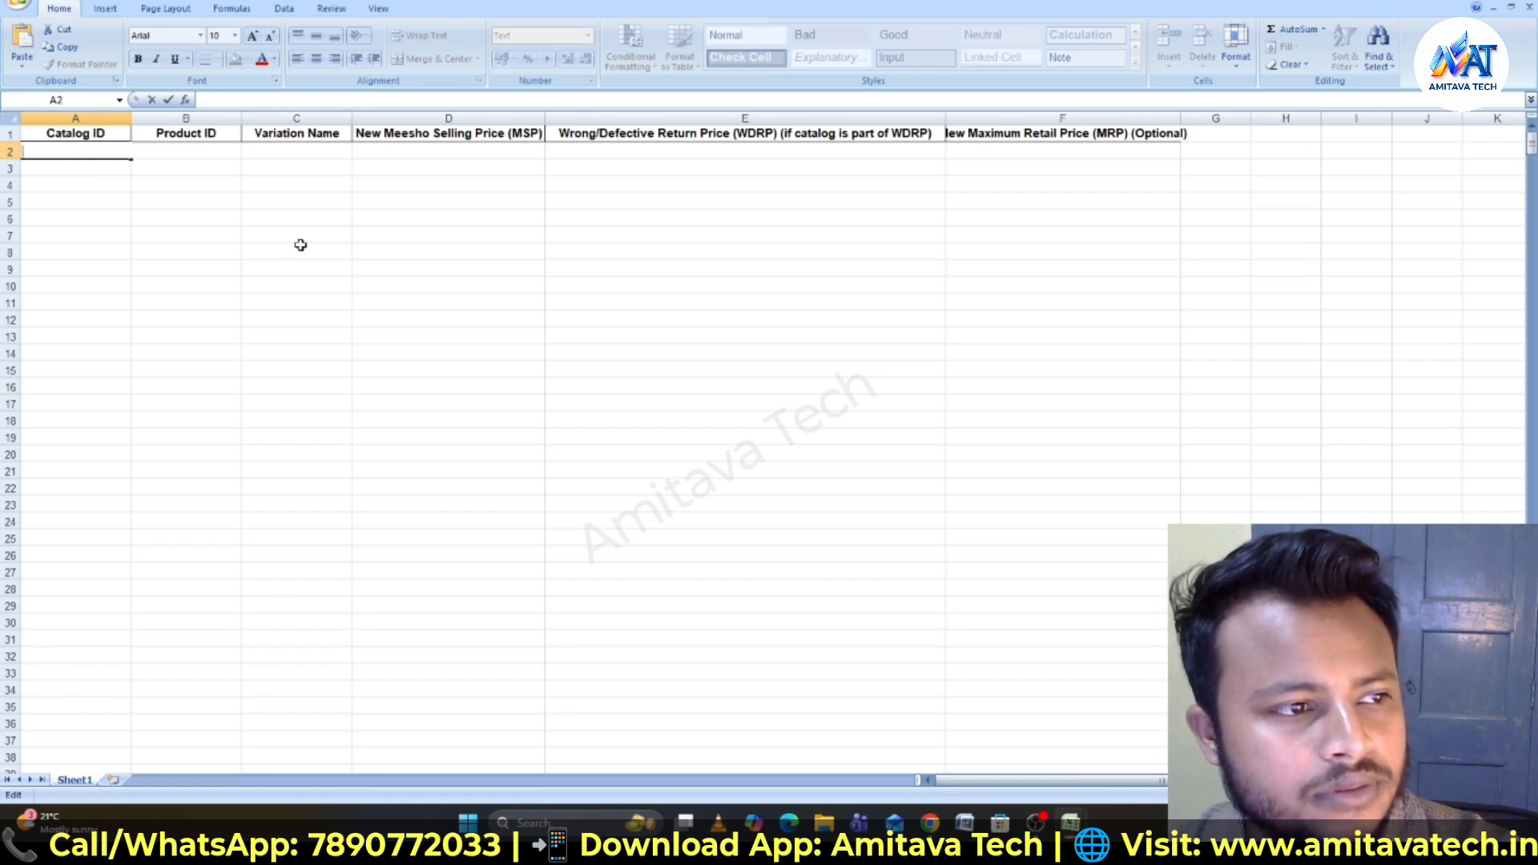
- Copy the Musical toys catalog ID 325936933 from the inventory spreadsheet into the template's Catalog ID column
mouse_move(1070, 833)
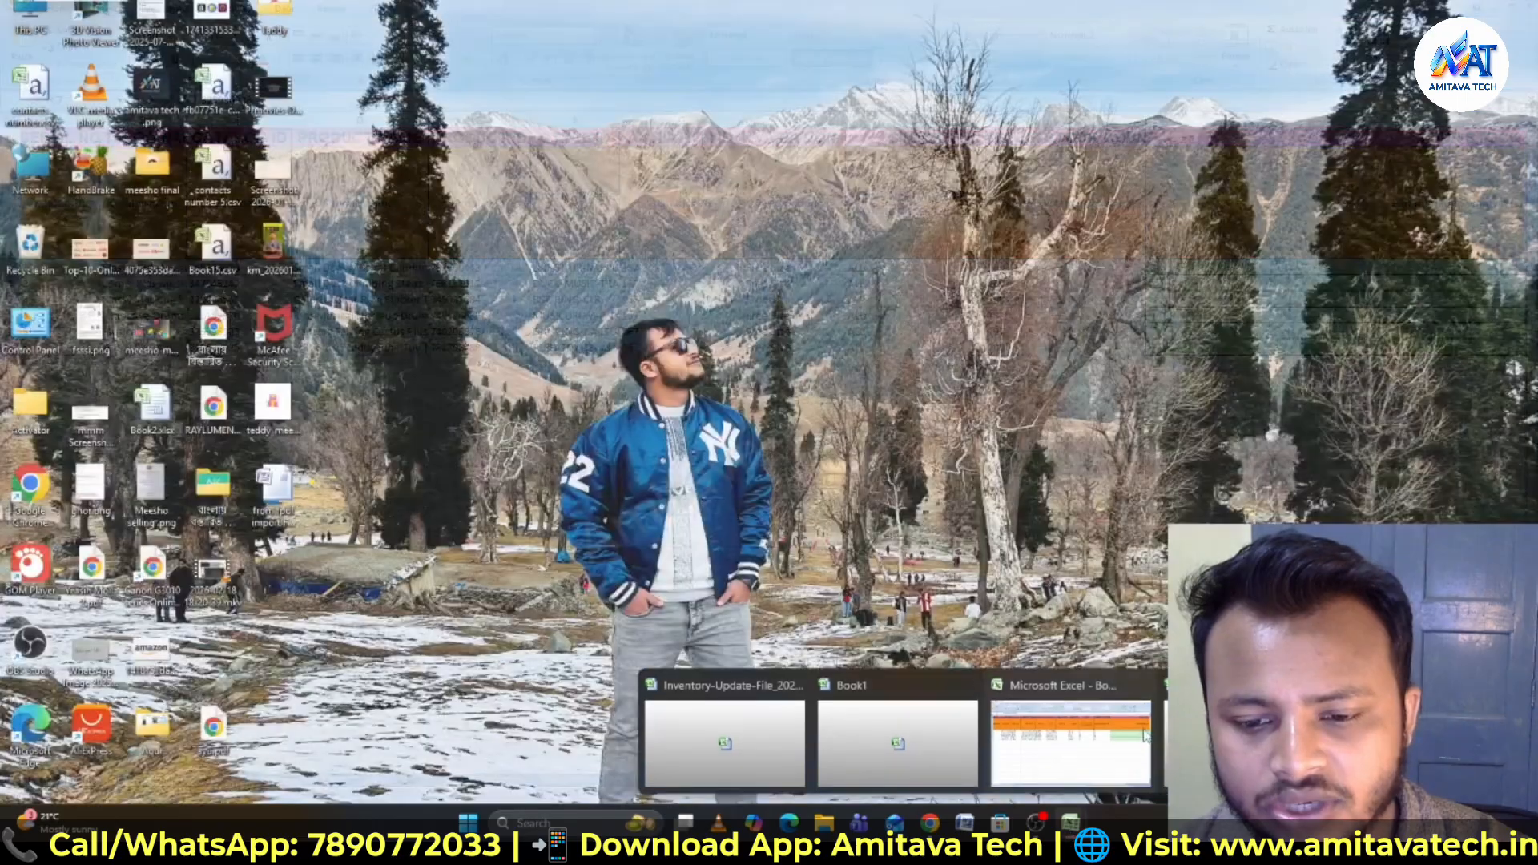
left_click(725, 746)
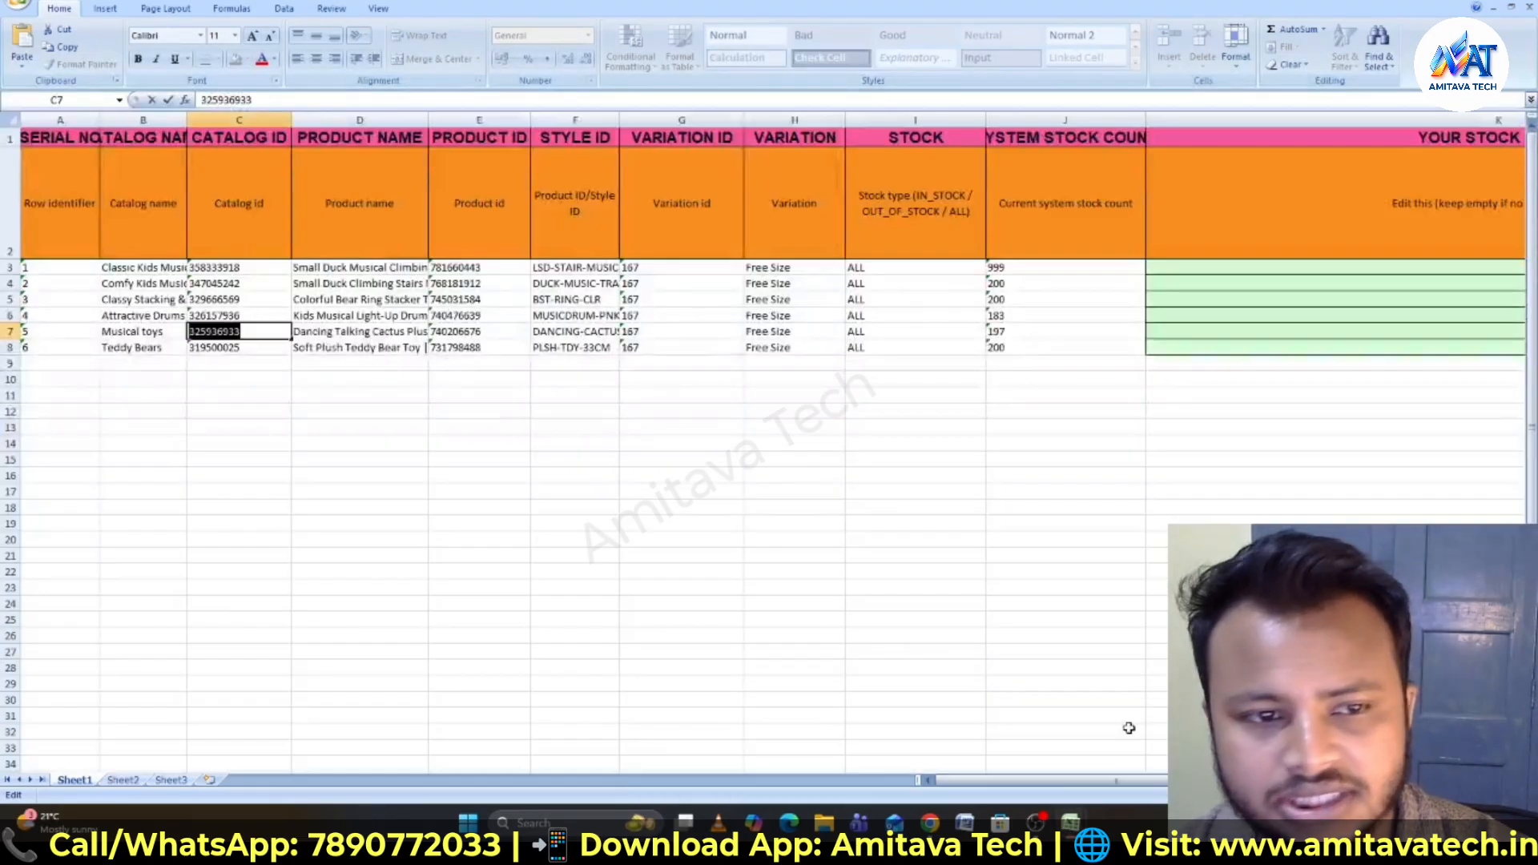
left_click(263, 331)
double_click(263, 332)
key("ctrl+c")
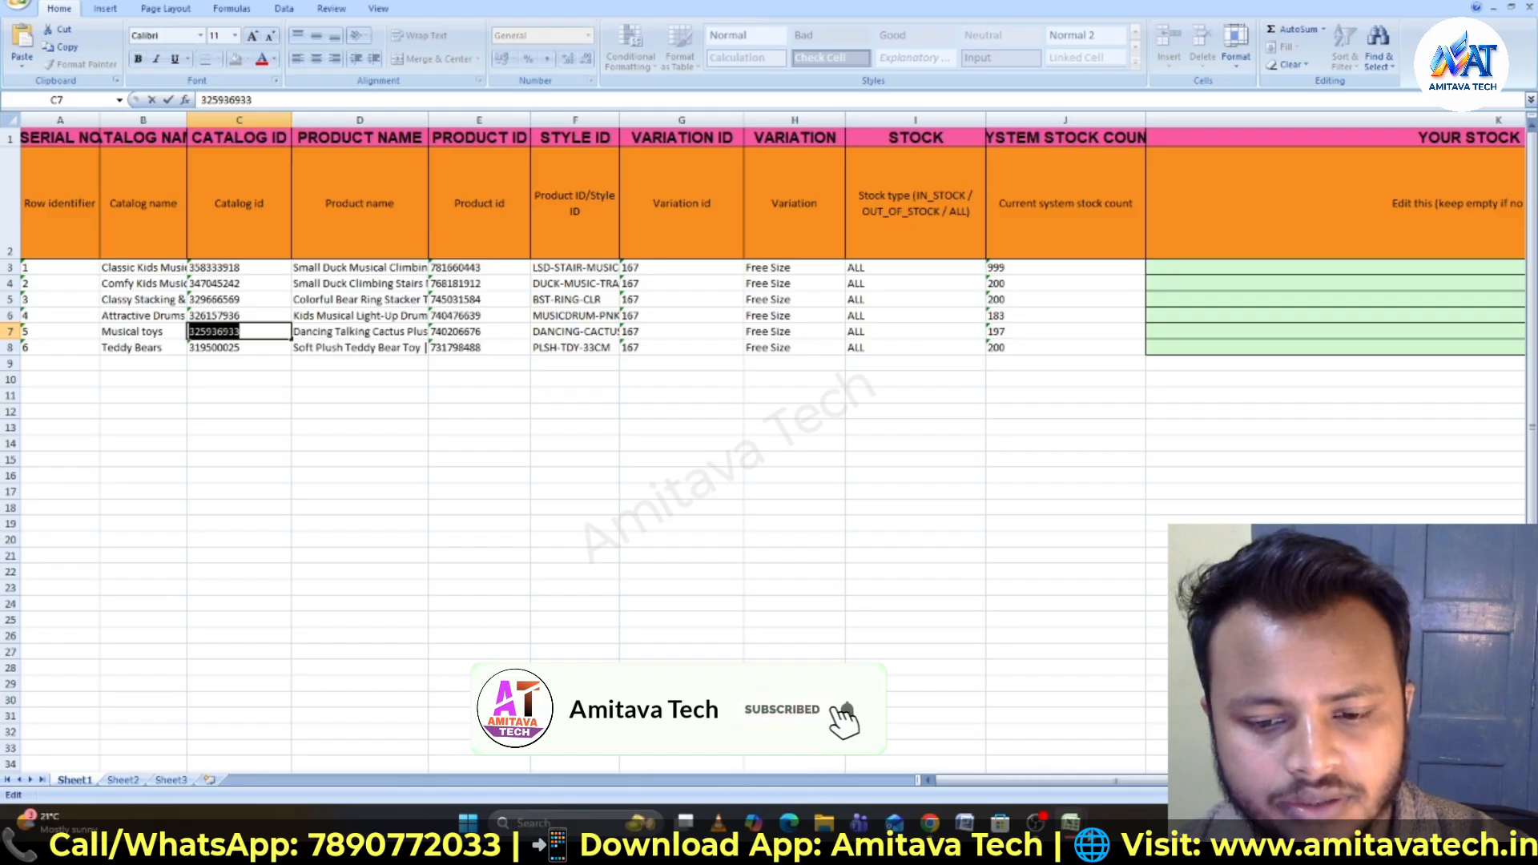
mouse_move(1088, 831)
left_click(1071, 743)
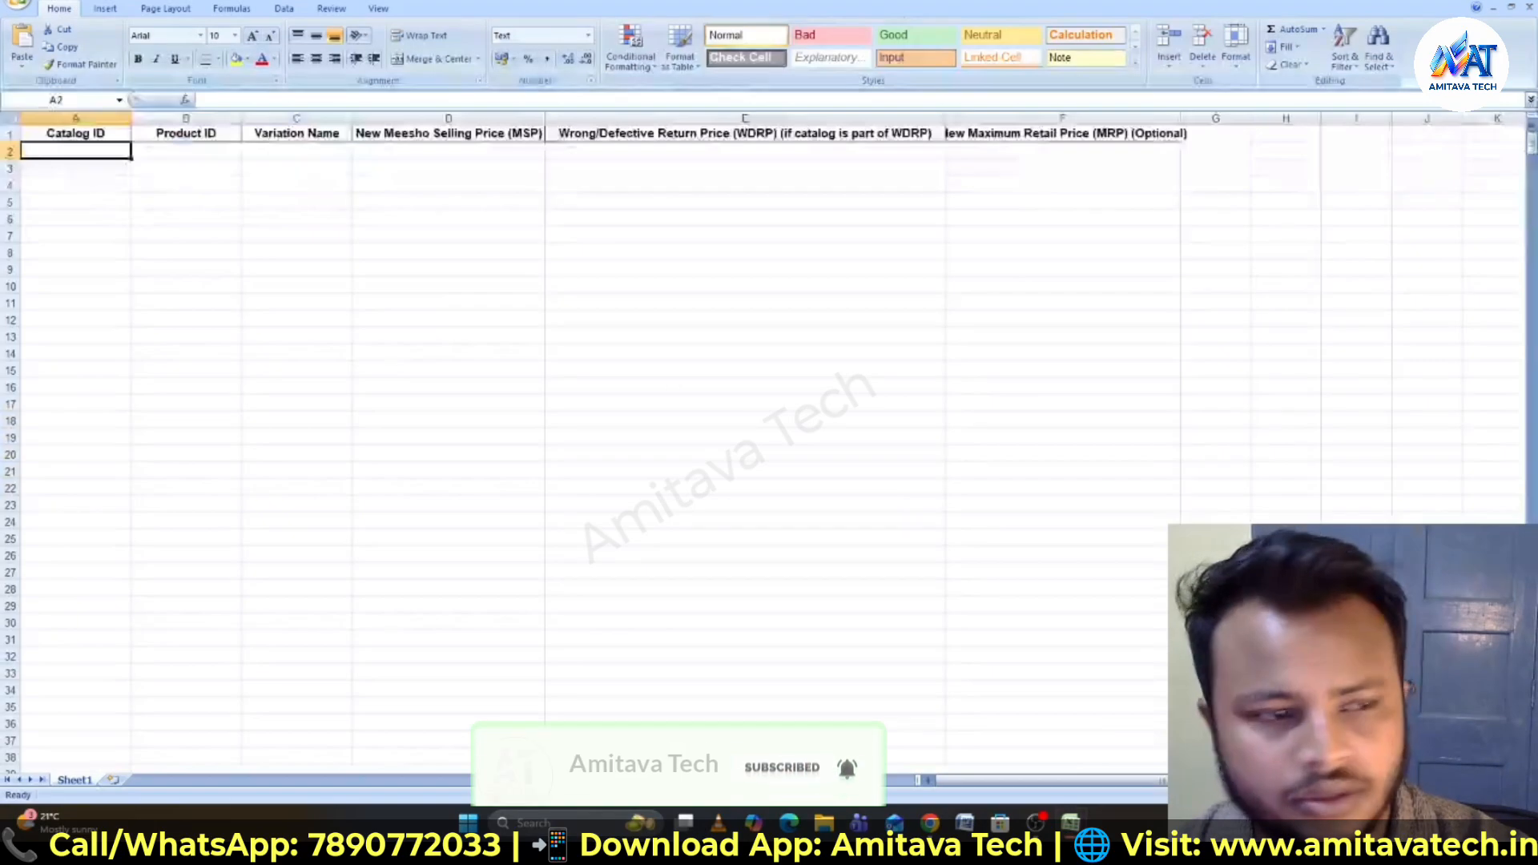
double_click(49, 148)
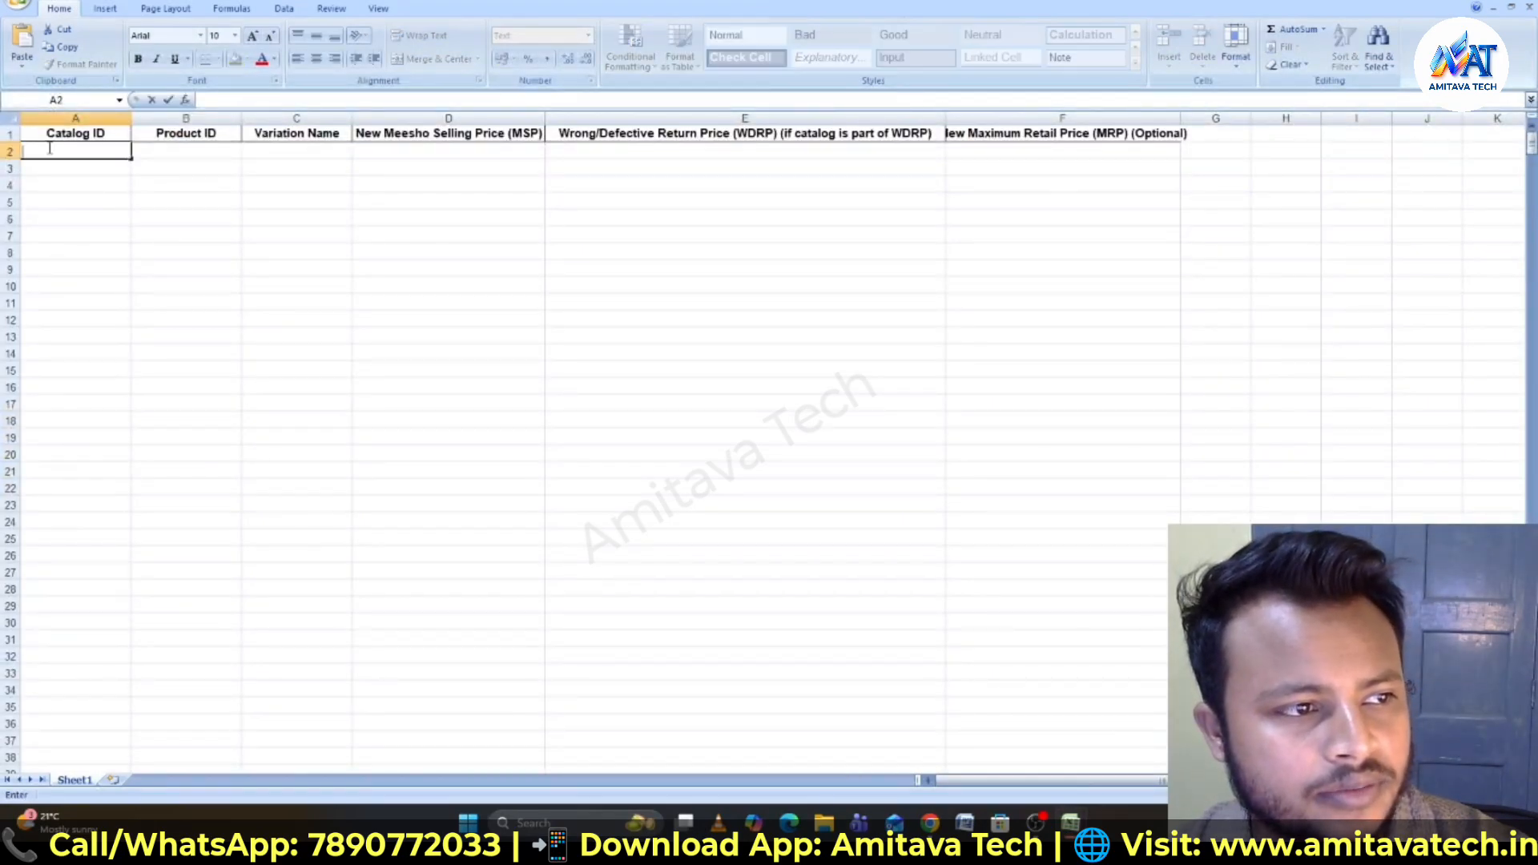
key("ctrl+v")
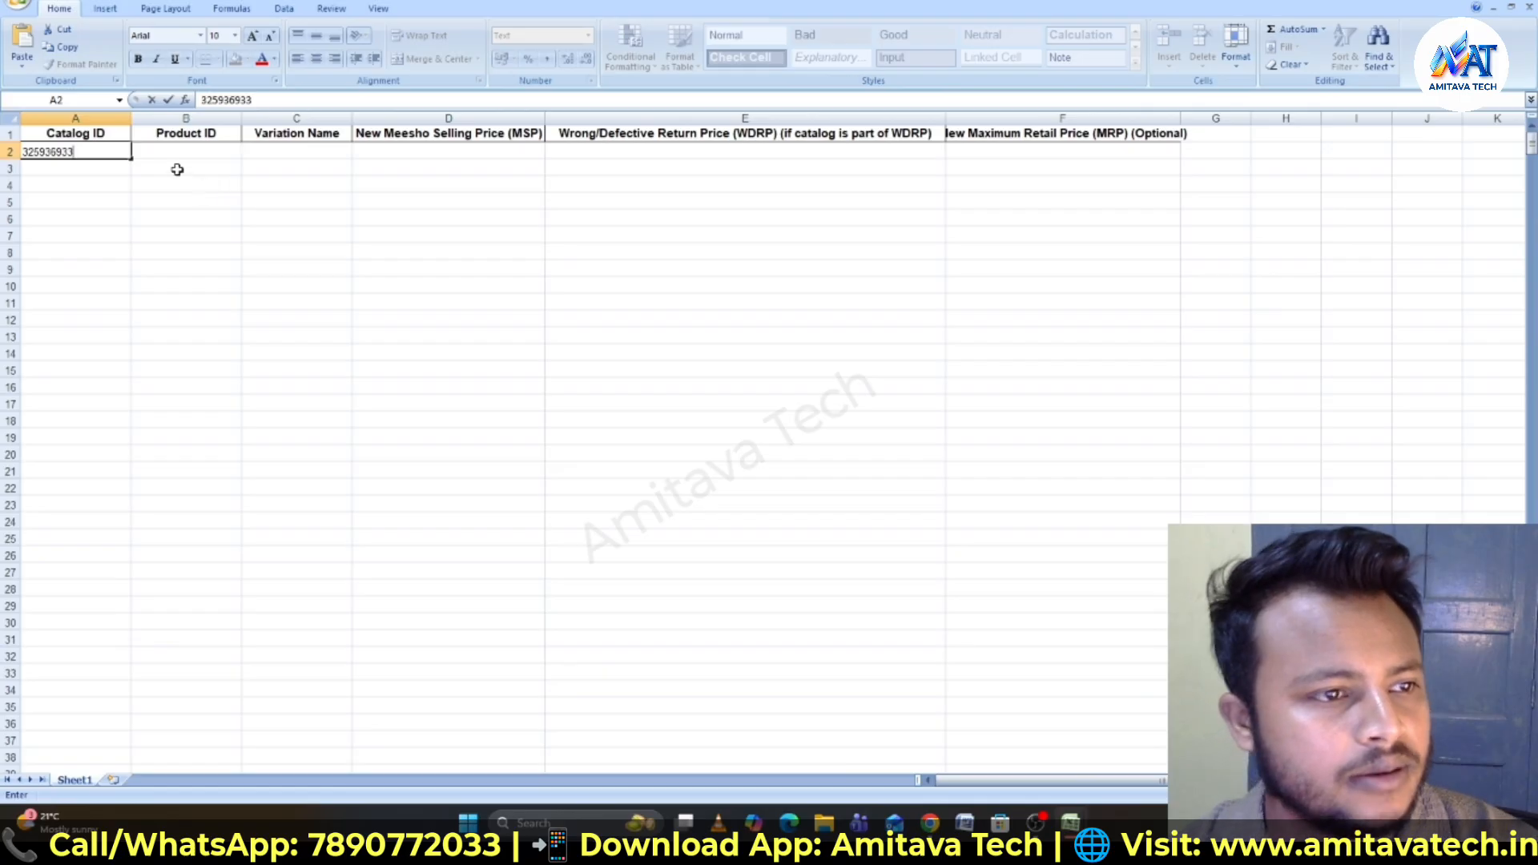
left_click(158, 150)
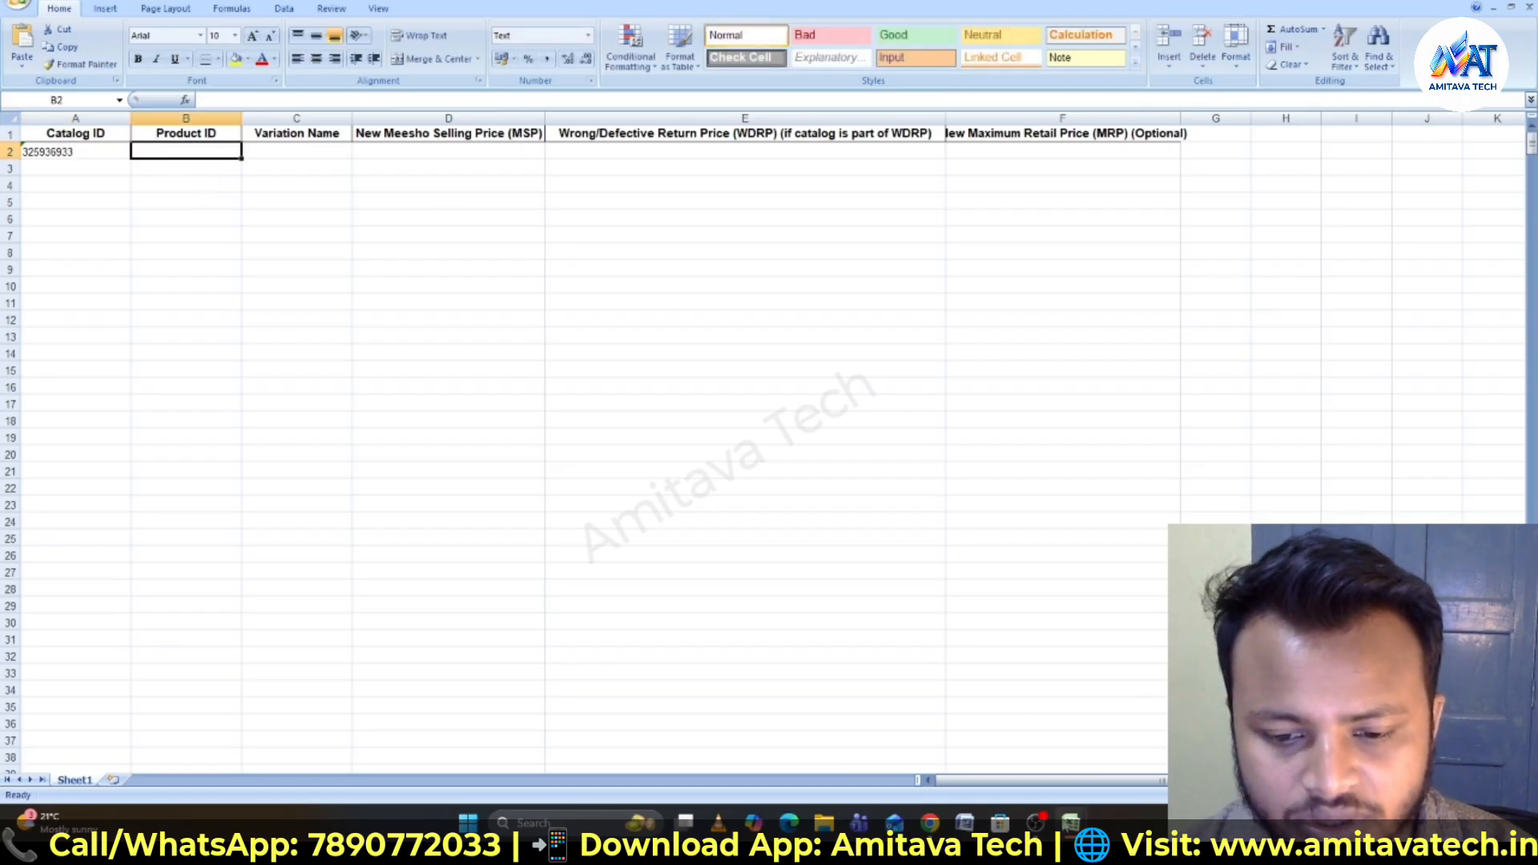
- Copy the Musical toys product ID 740206676 from the inventory spreadsheet into the template's Product ID column
mouse_move(1072, 823)
left_click(1083, 748)
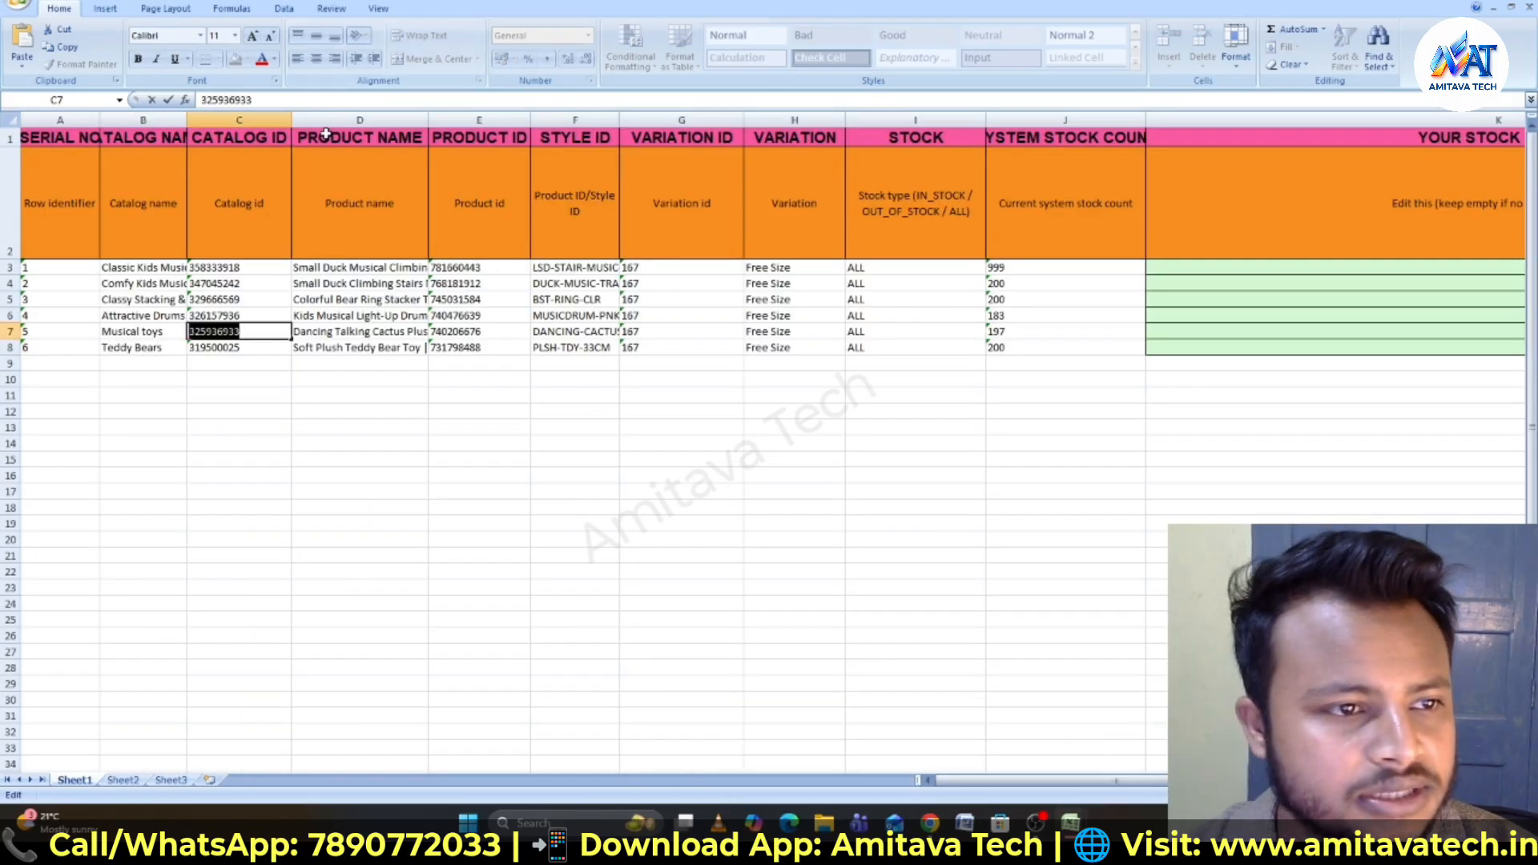
left_click(473, 330)
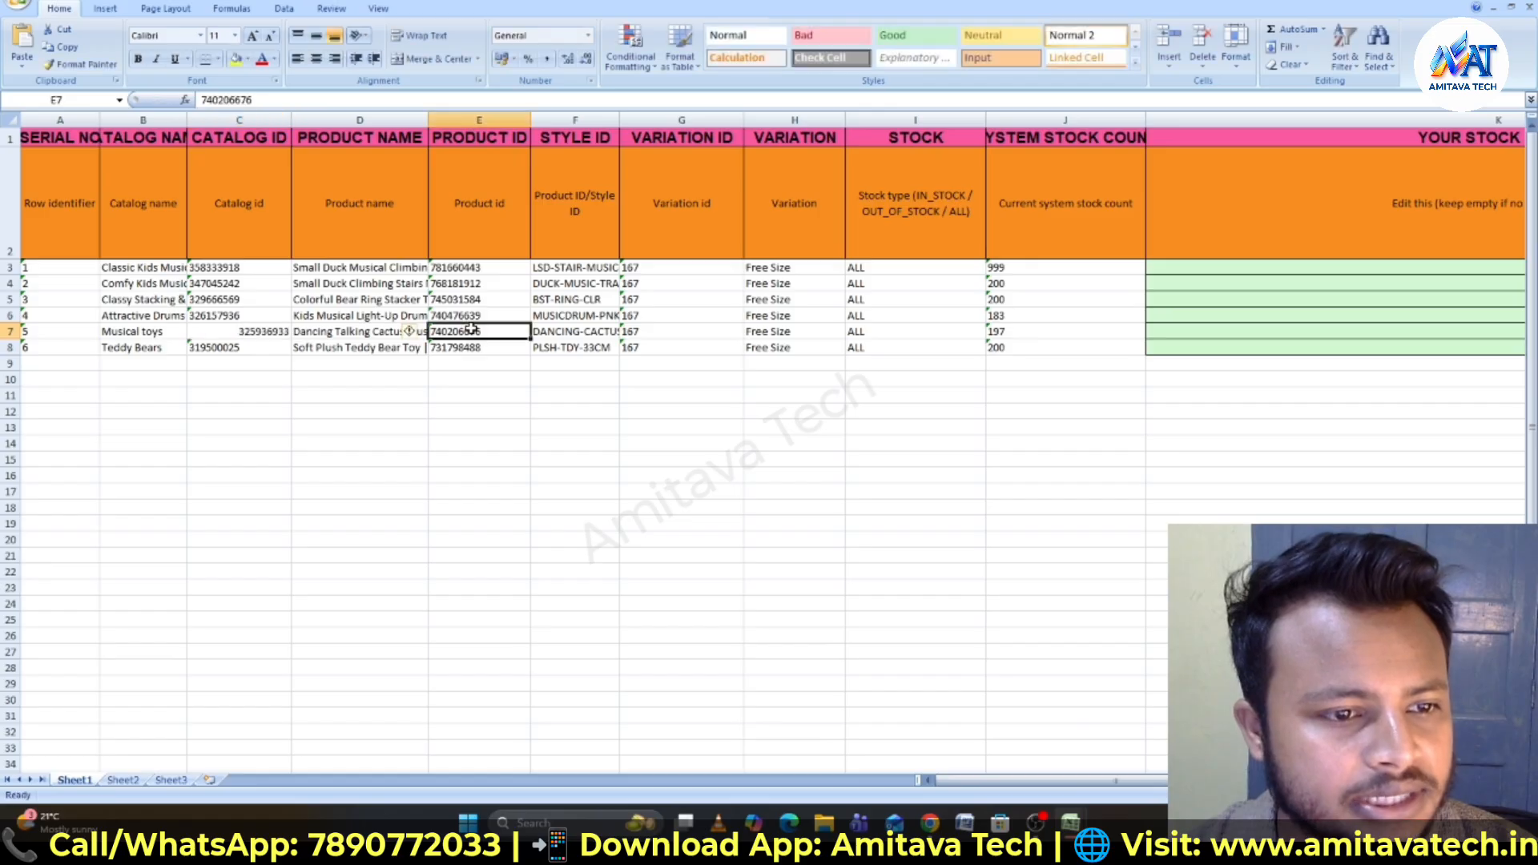
double_click(473, 330)
double_click(473, 330)
key("ctrl+c")
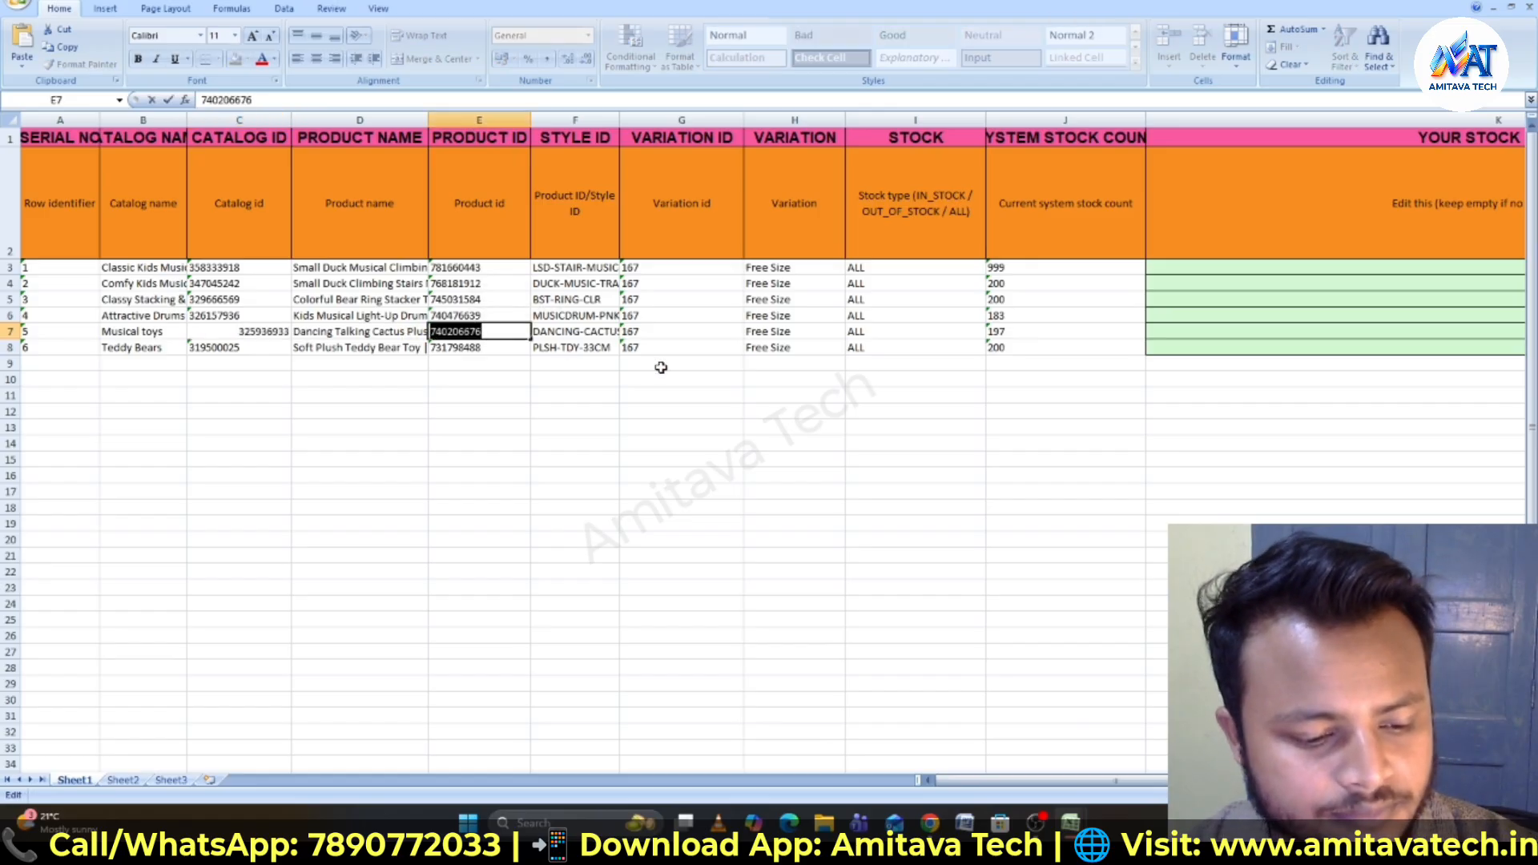
mouse_move(1078, 824)
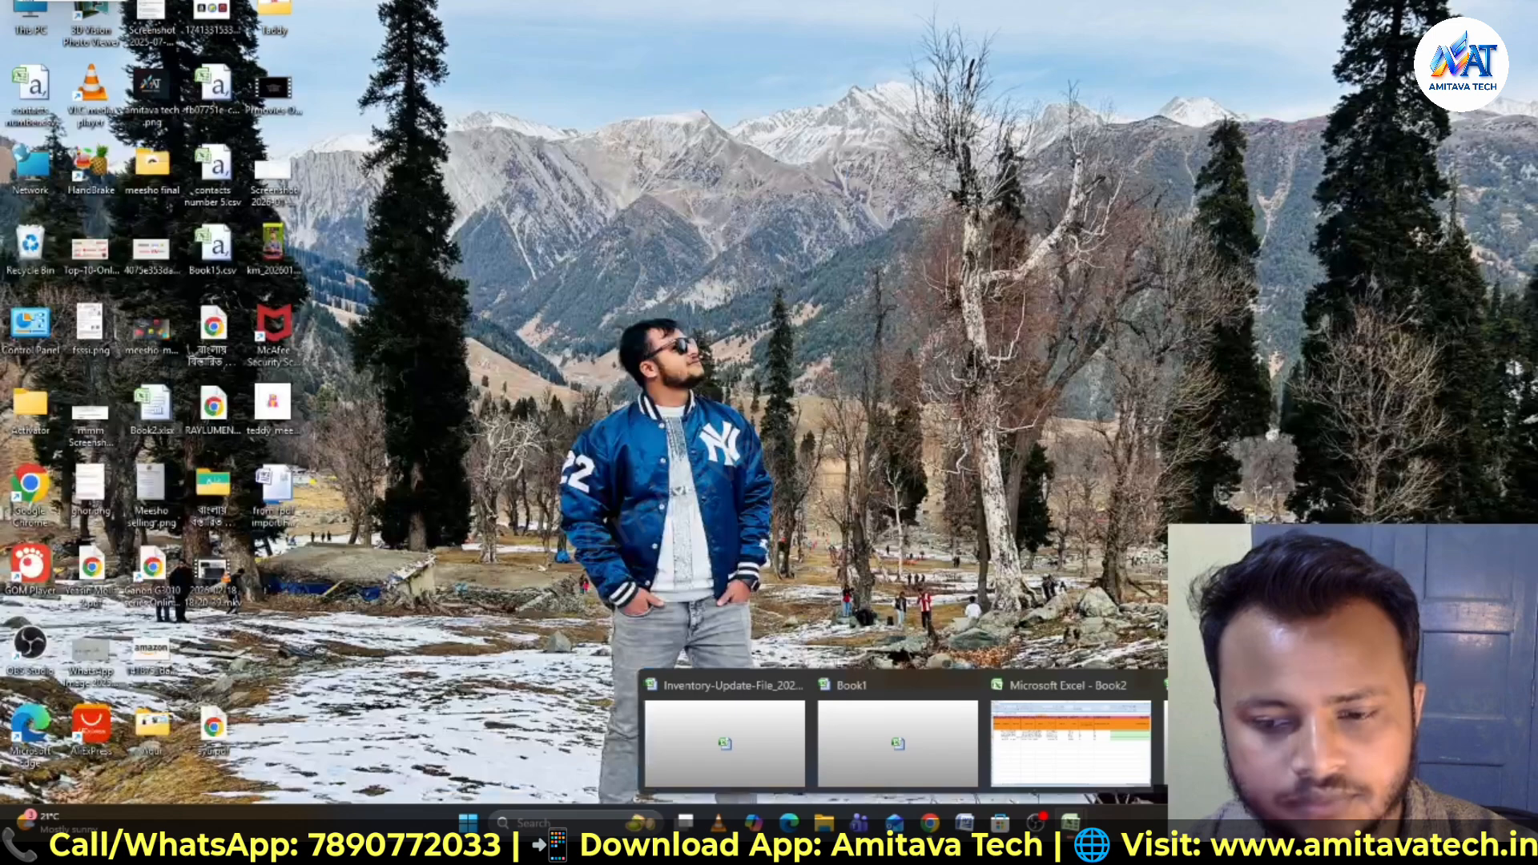
left_click(897, 743)
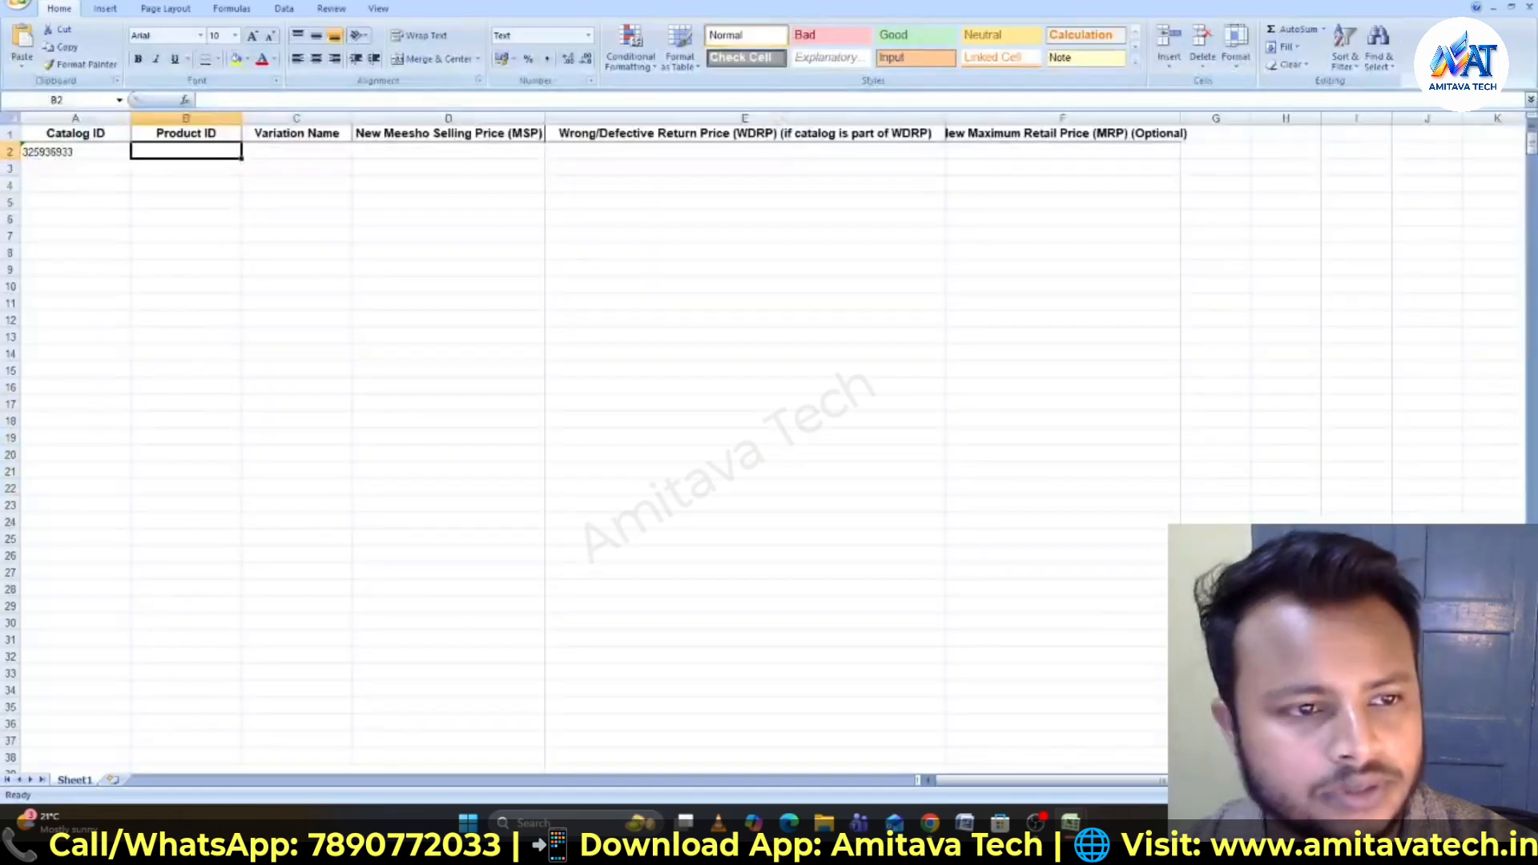
double_click(146, 149)
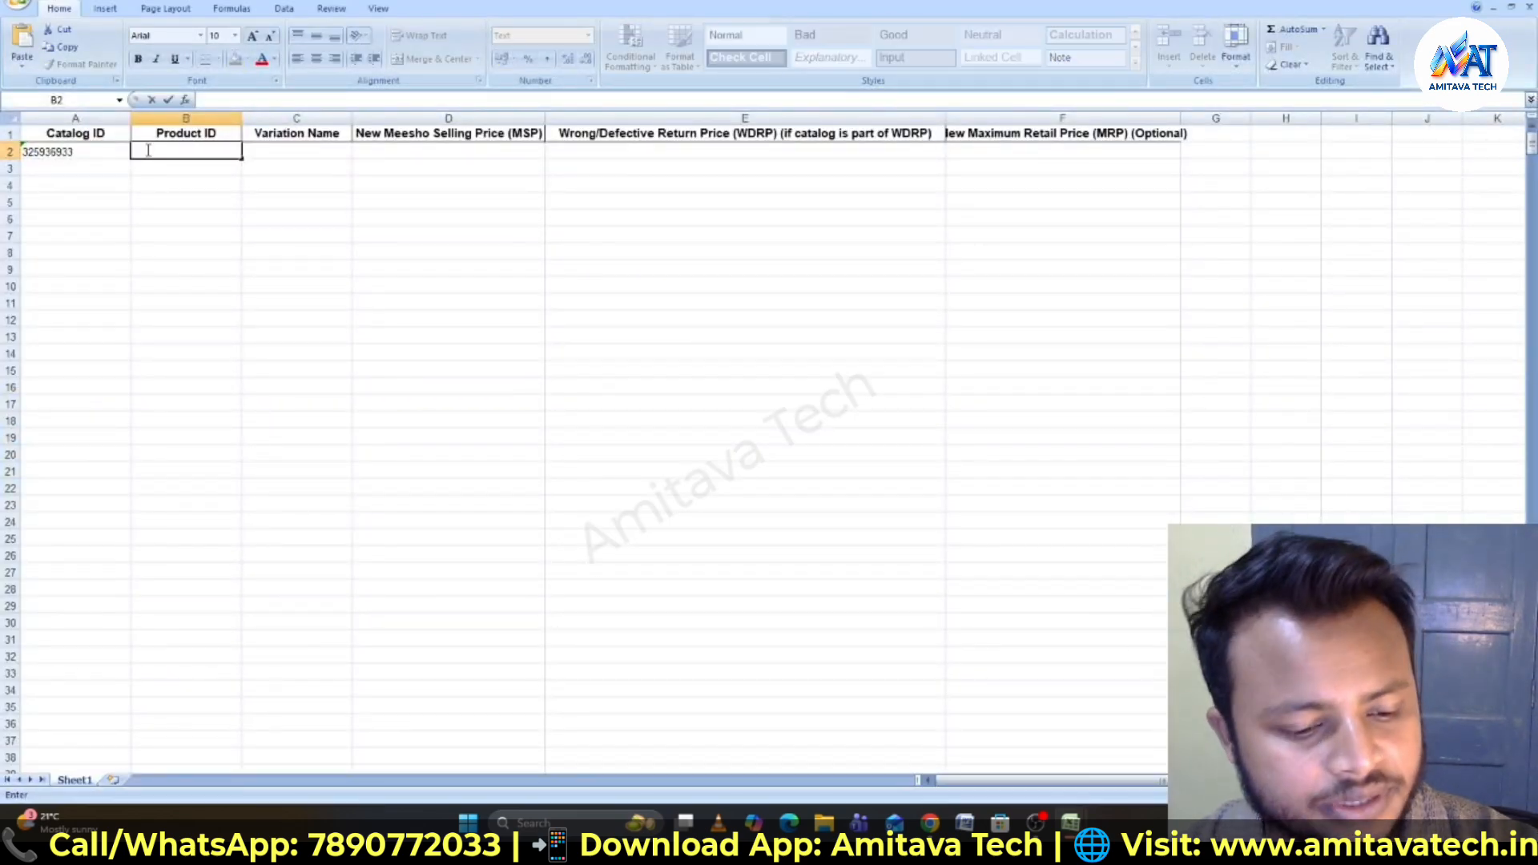
key("ctrl+v")
key("Tab")
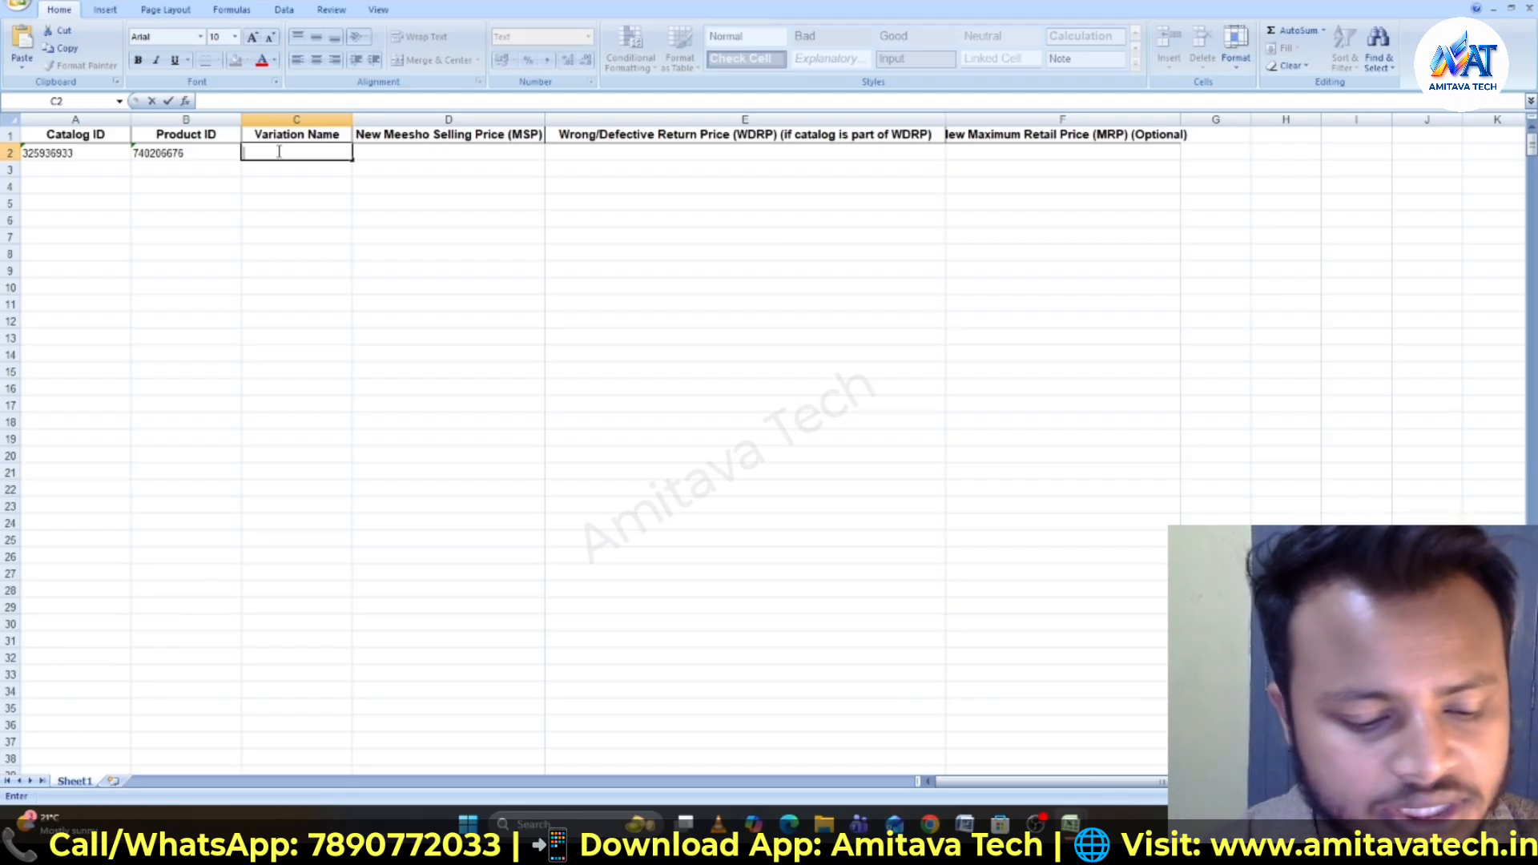
- Fill the template row with variation name NA, new Meesho selling price 280, and WDRP 270
type("NA")
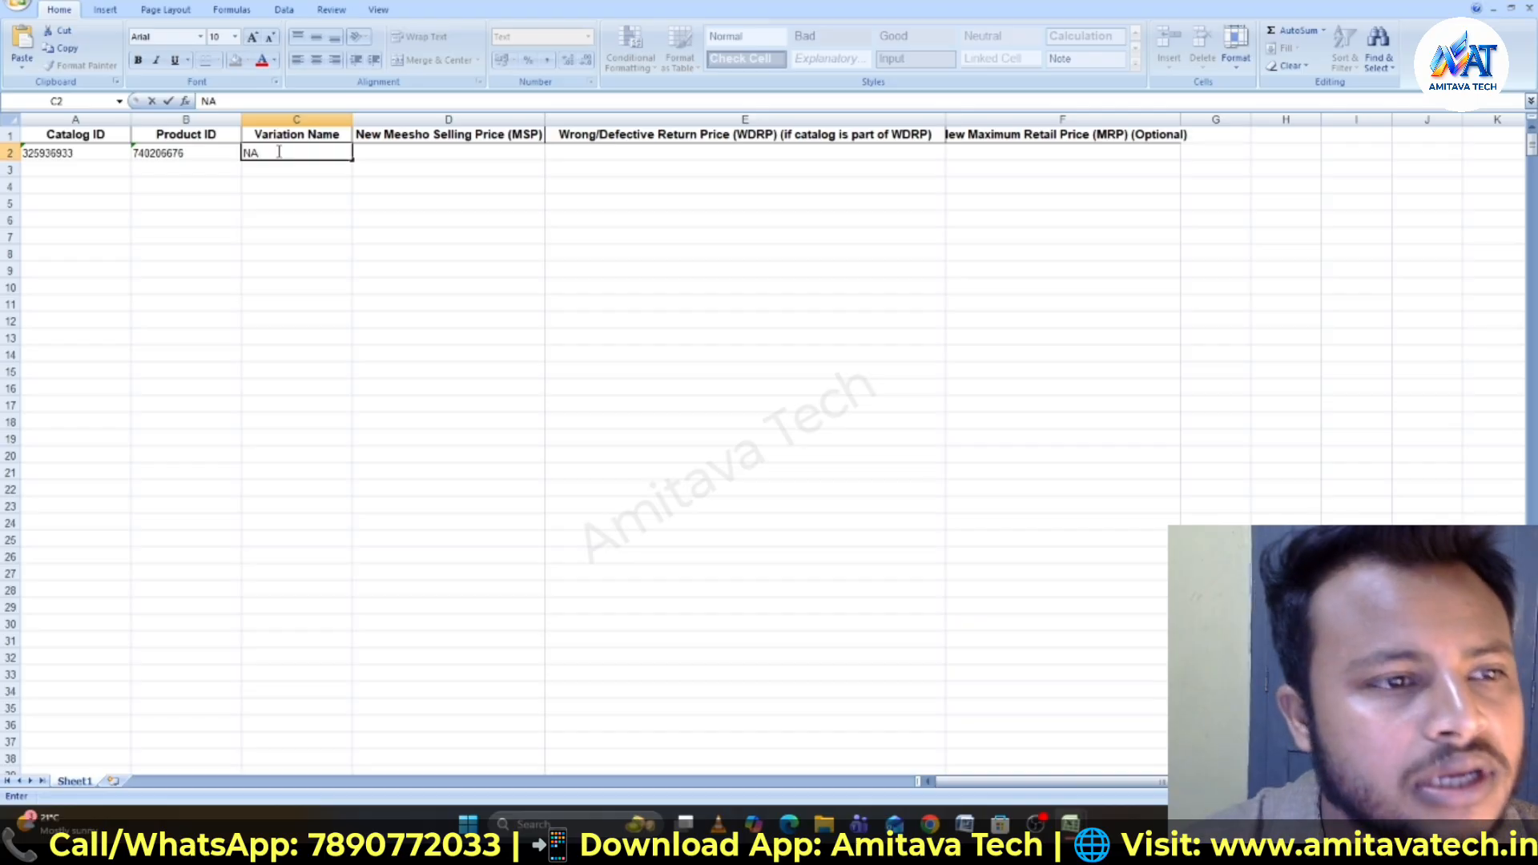
left_click(447, 152)
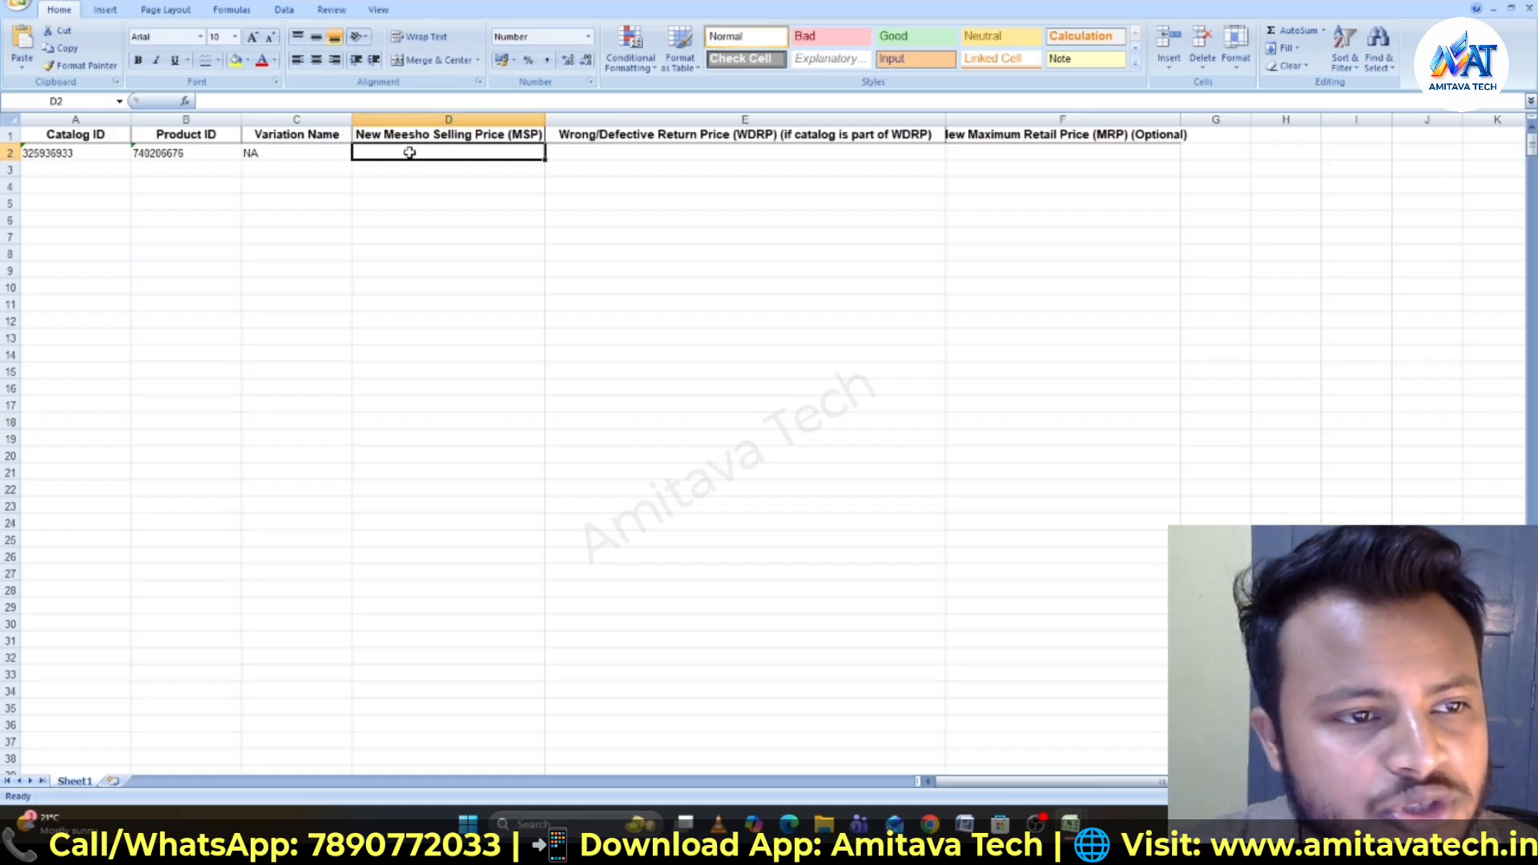
double_click(409, 153)
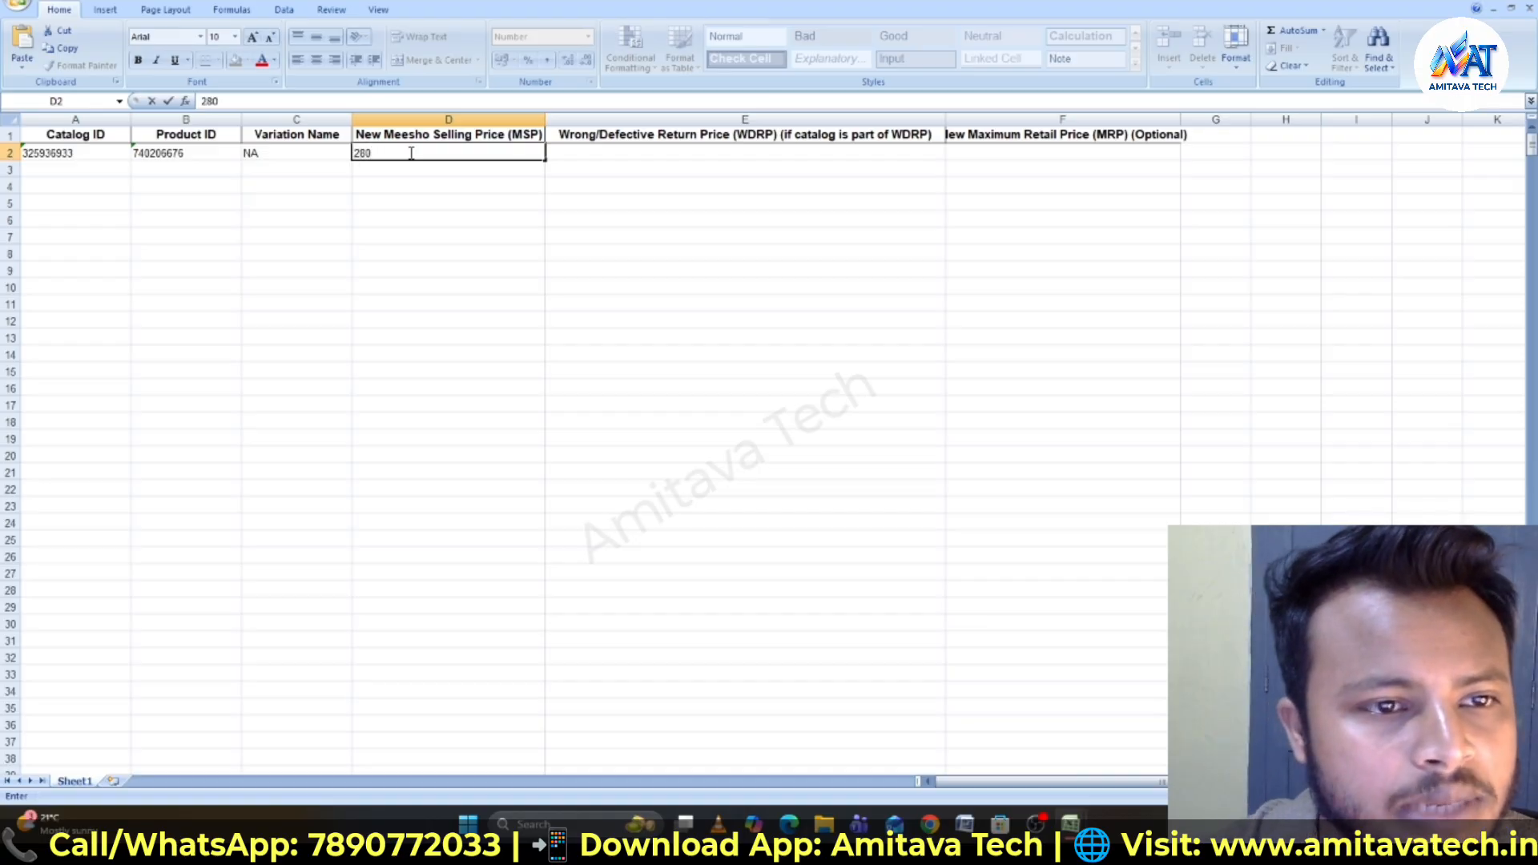
type("280")
double_click(616, 151)
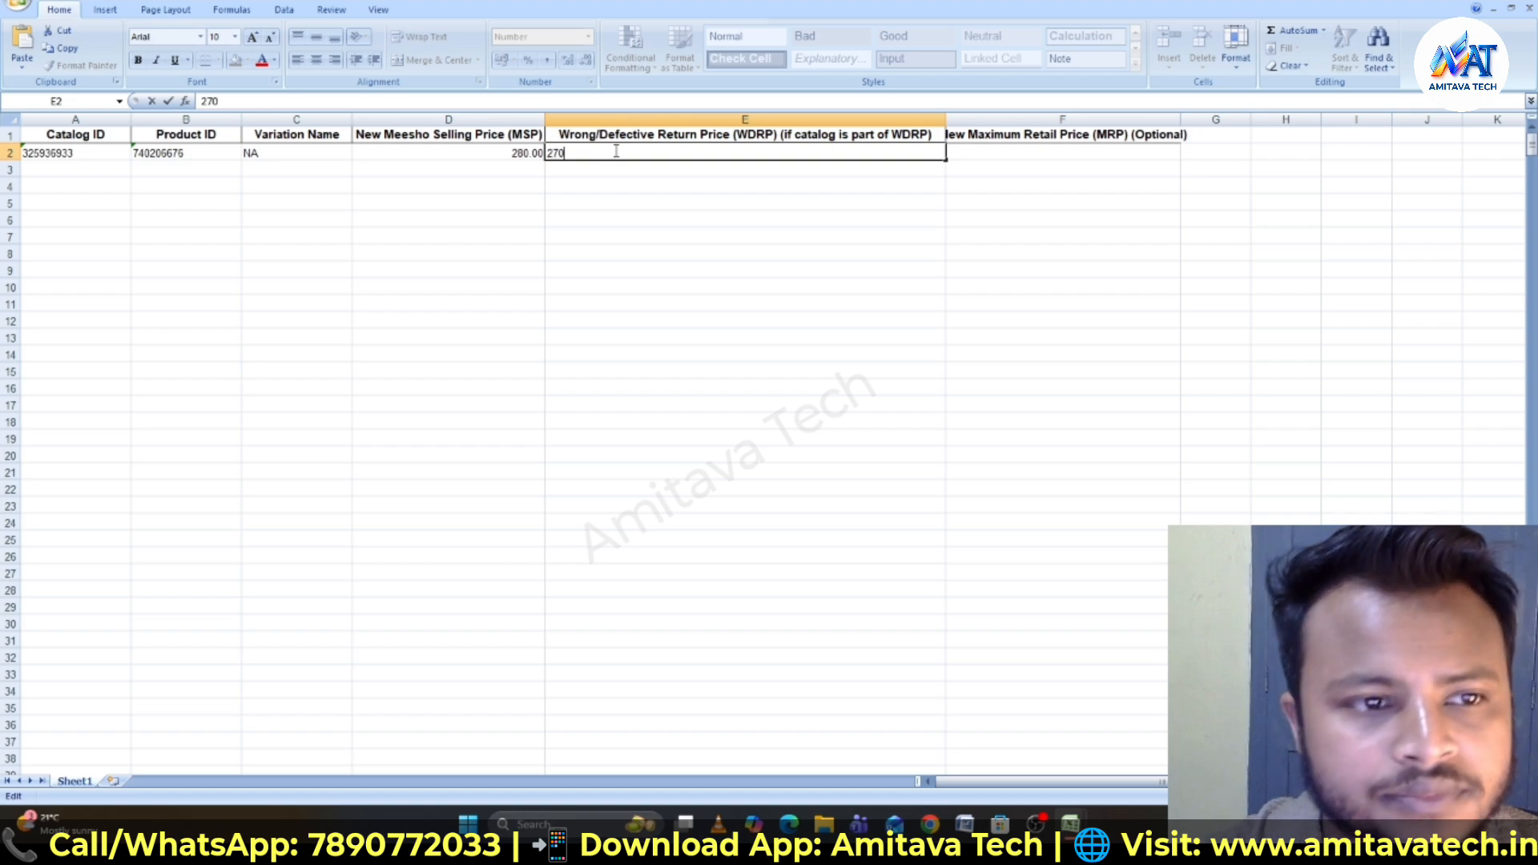
type("270")
left_click(1002, 152)
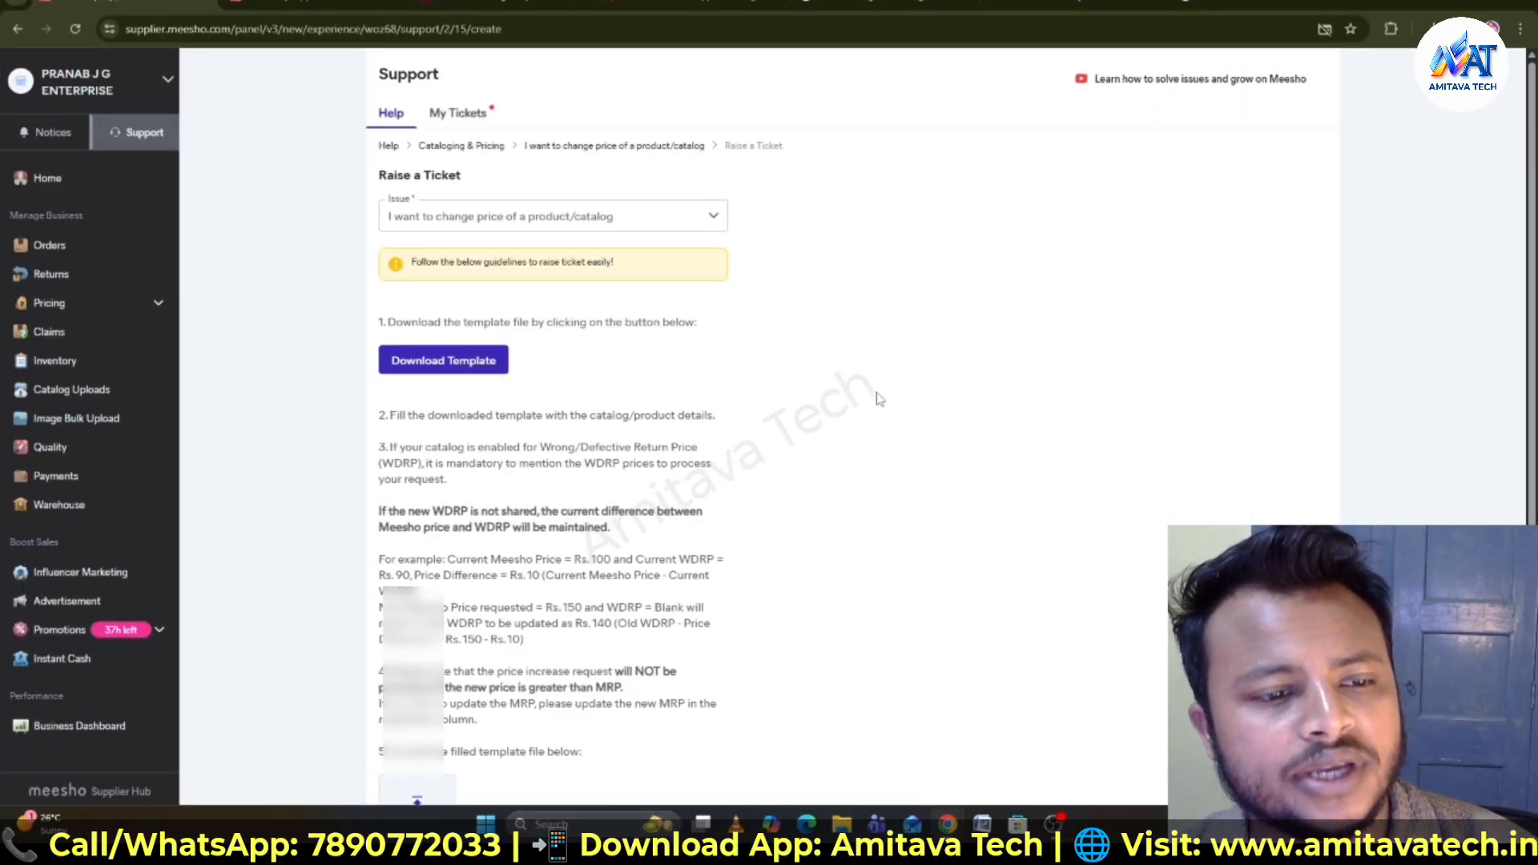
- Upload the filled template I-want-to-change-price-of-a-product_catalog3.xlsx to the ticket form
scroll(879, 398, "down", 4)
scroll(879, 398, "up", 4)
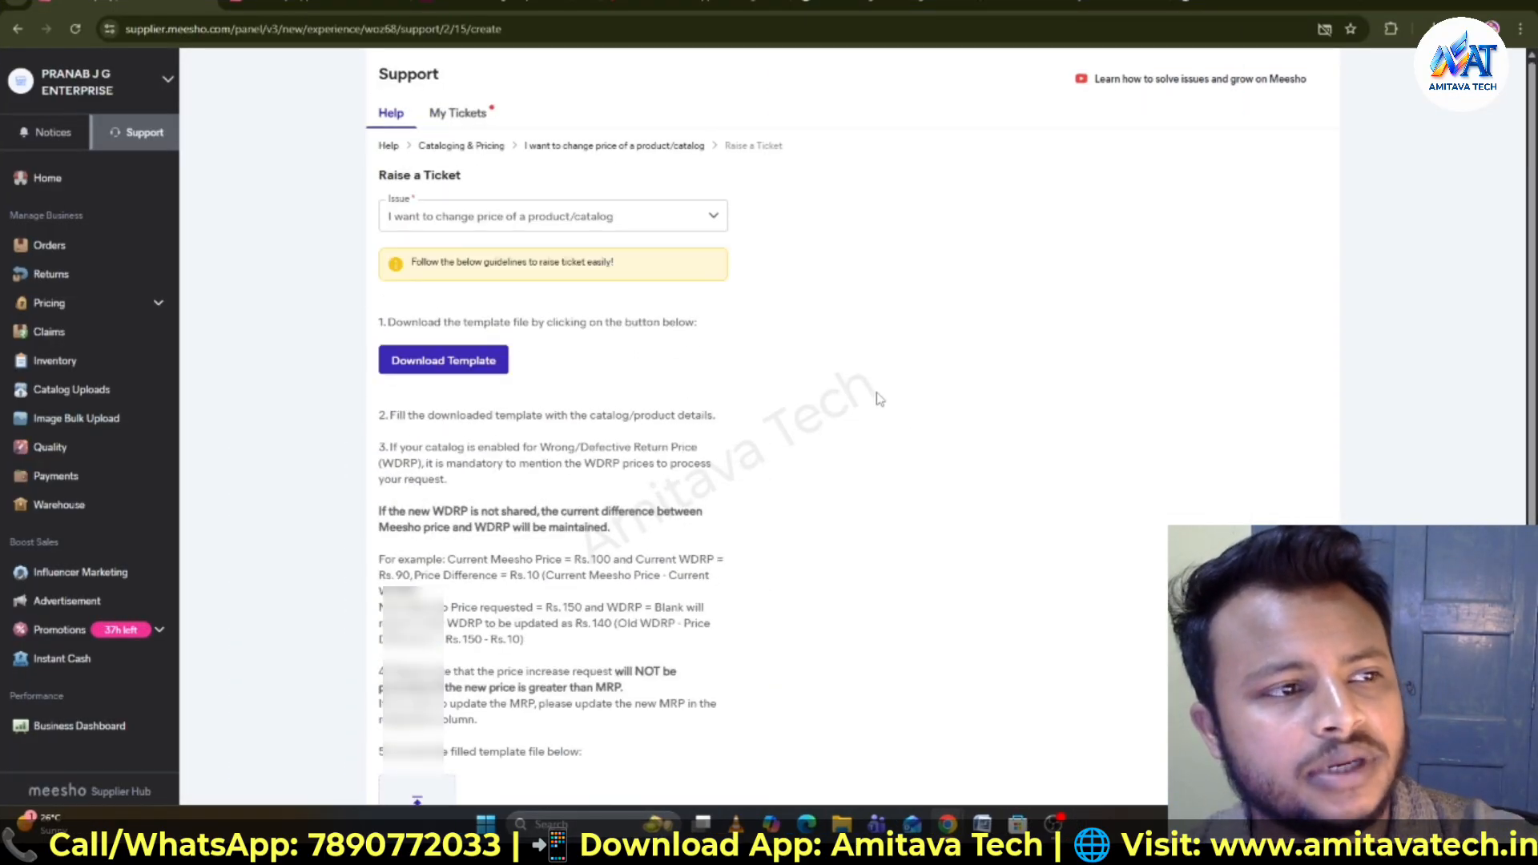
scroll(879, 398, "down", 3)
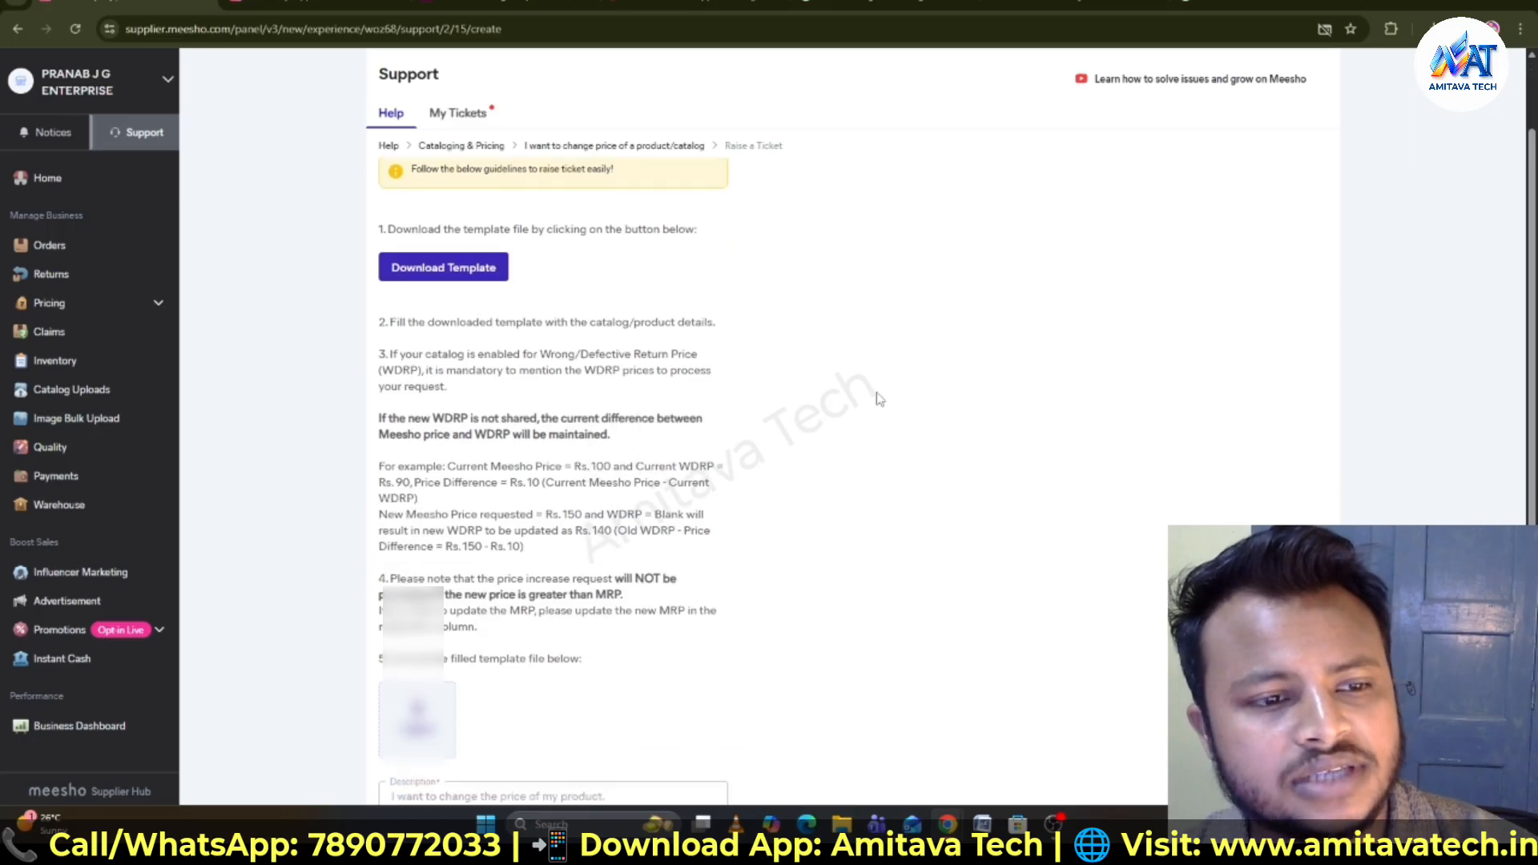
left_click(454, 562)
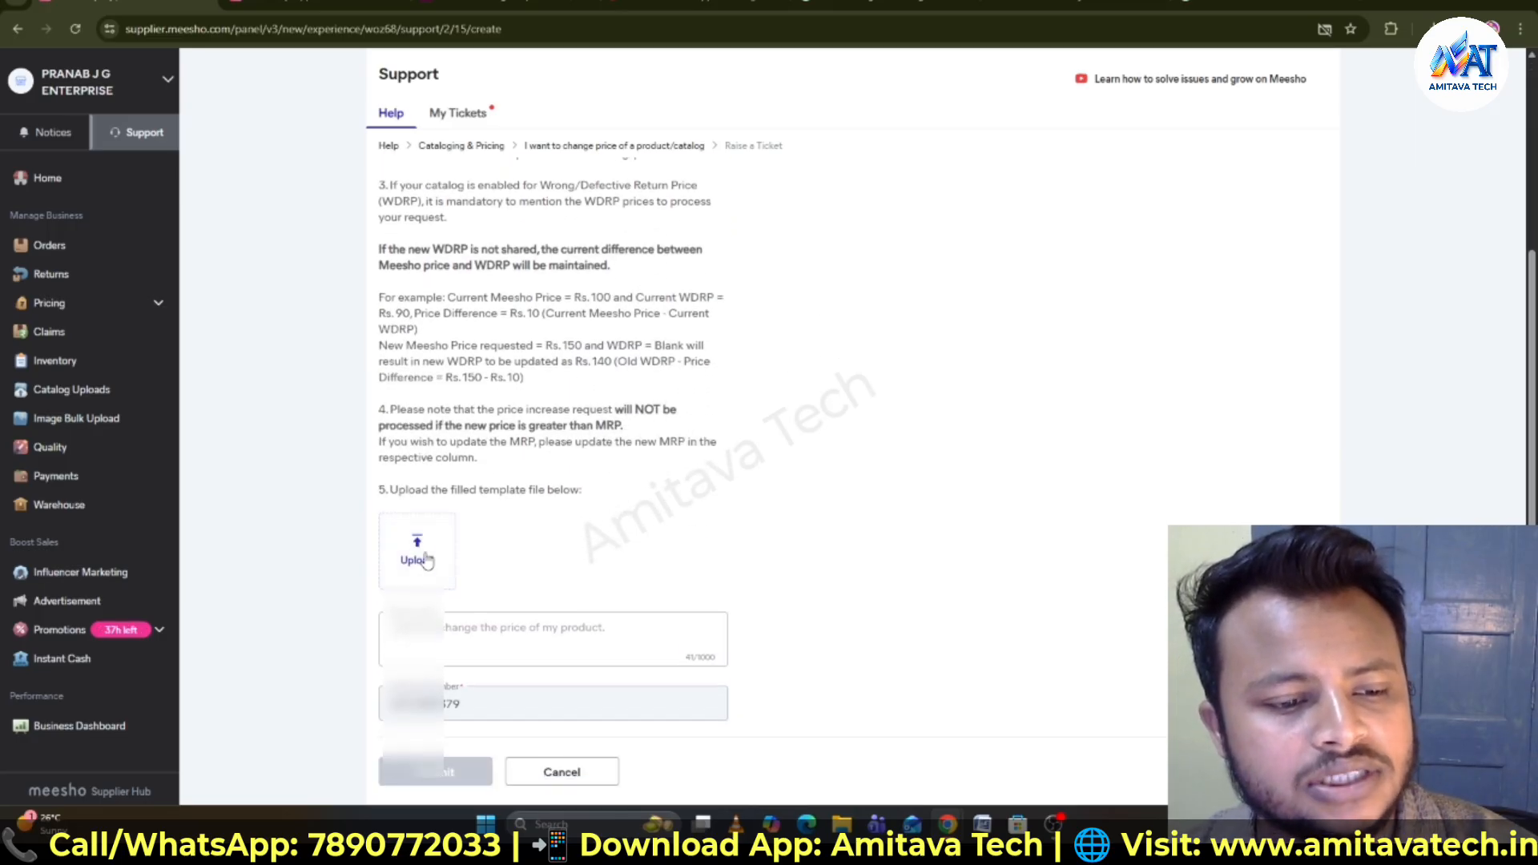
left_click(262, 138)
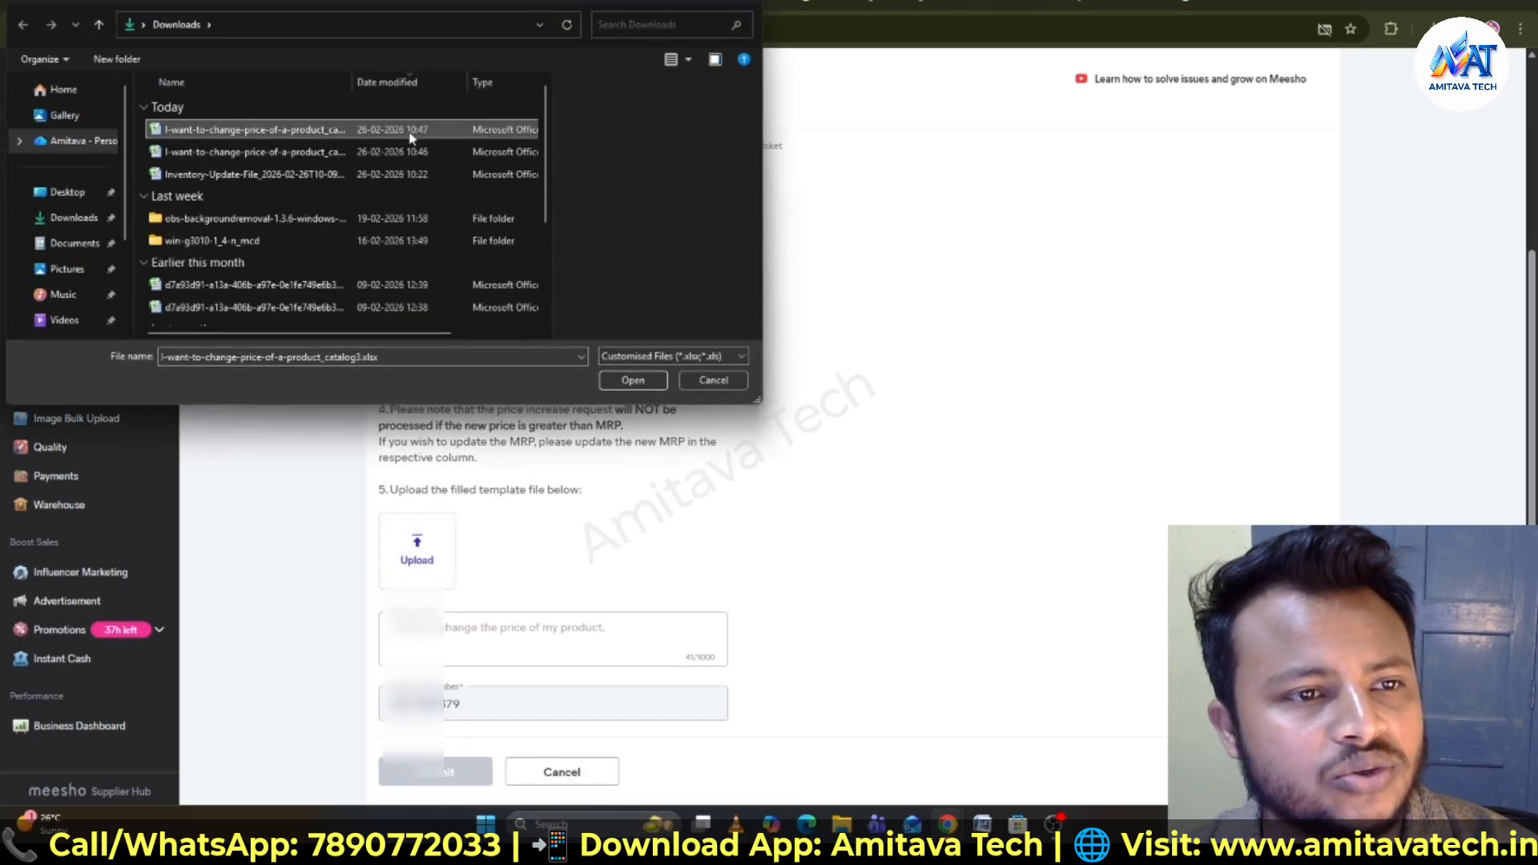
left_click(633, 382)
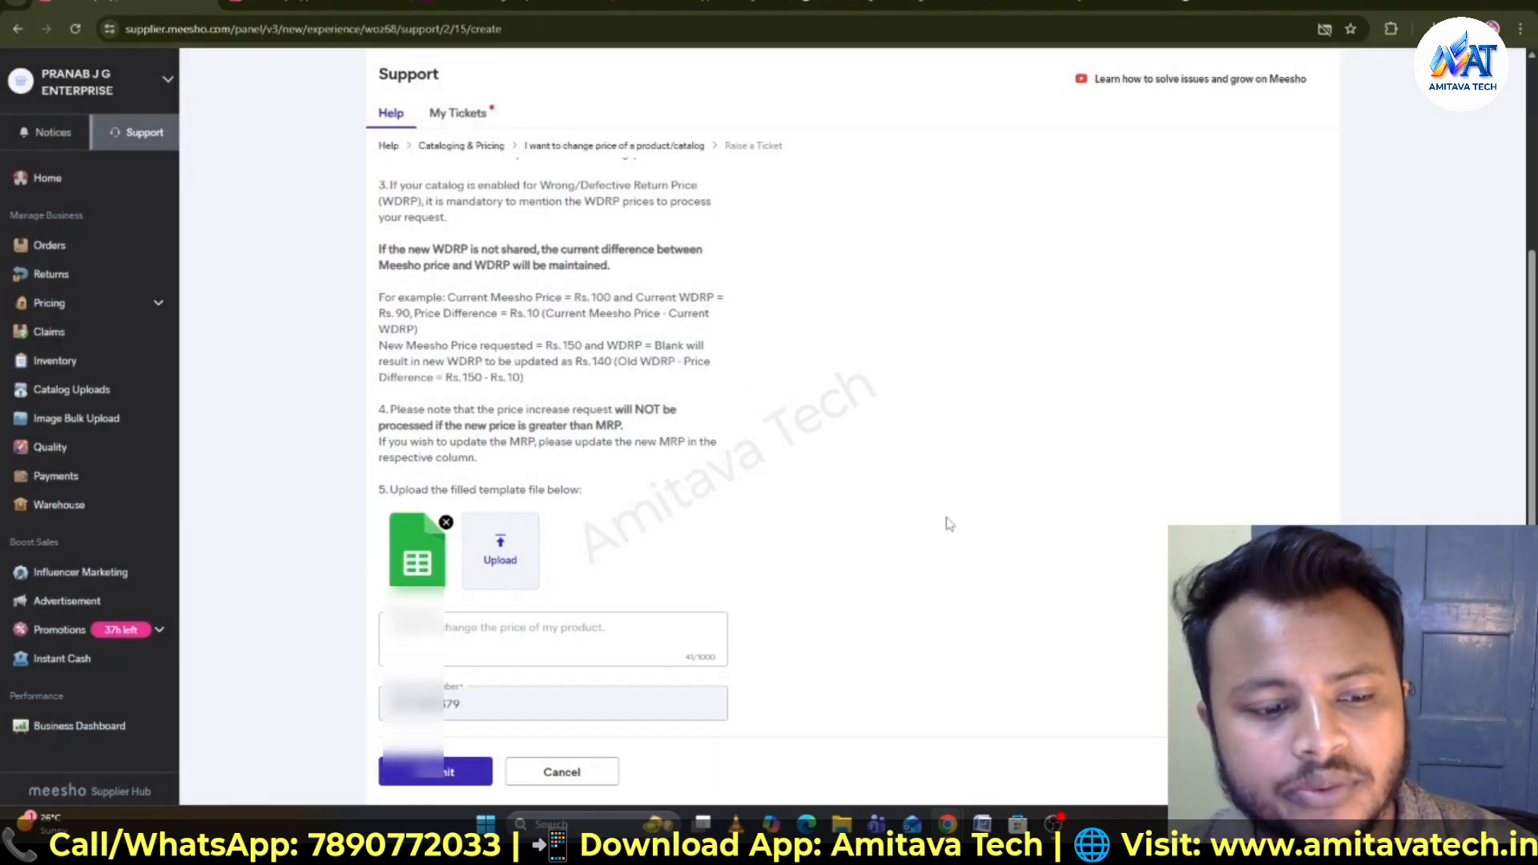
- Submit the price-change ticket and open the list of all tickets
left_click(478, 722)
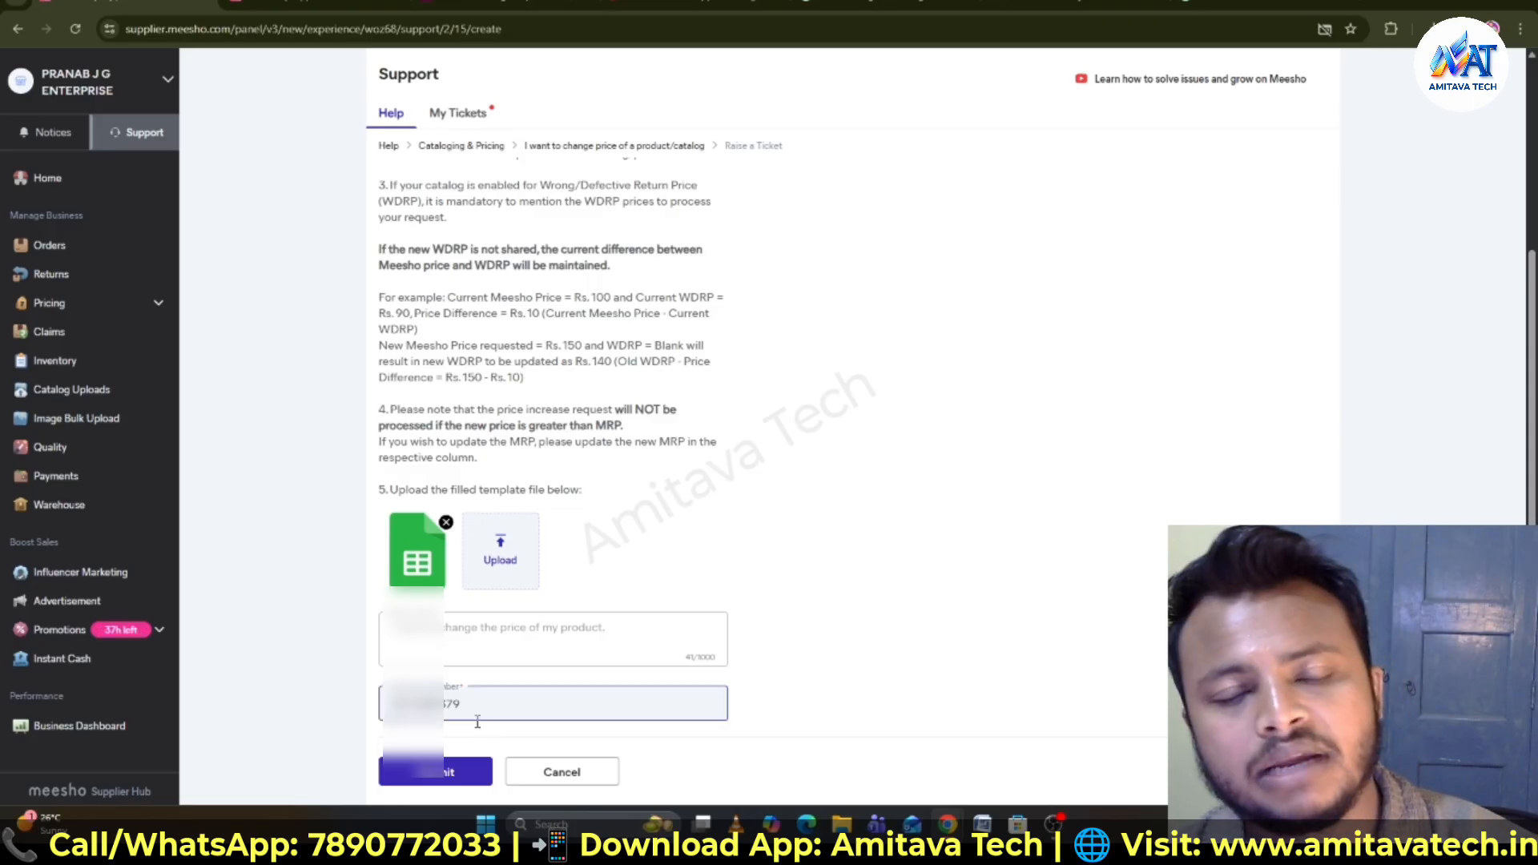
left_click(658, 642)
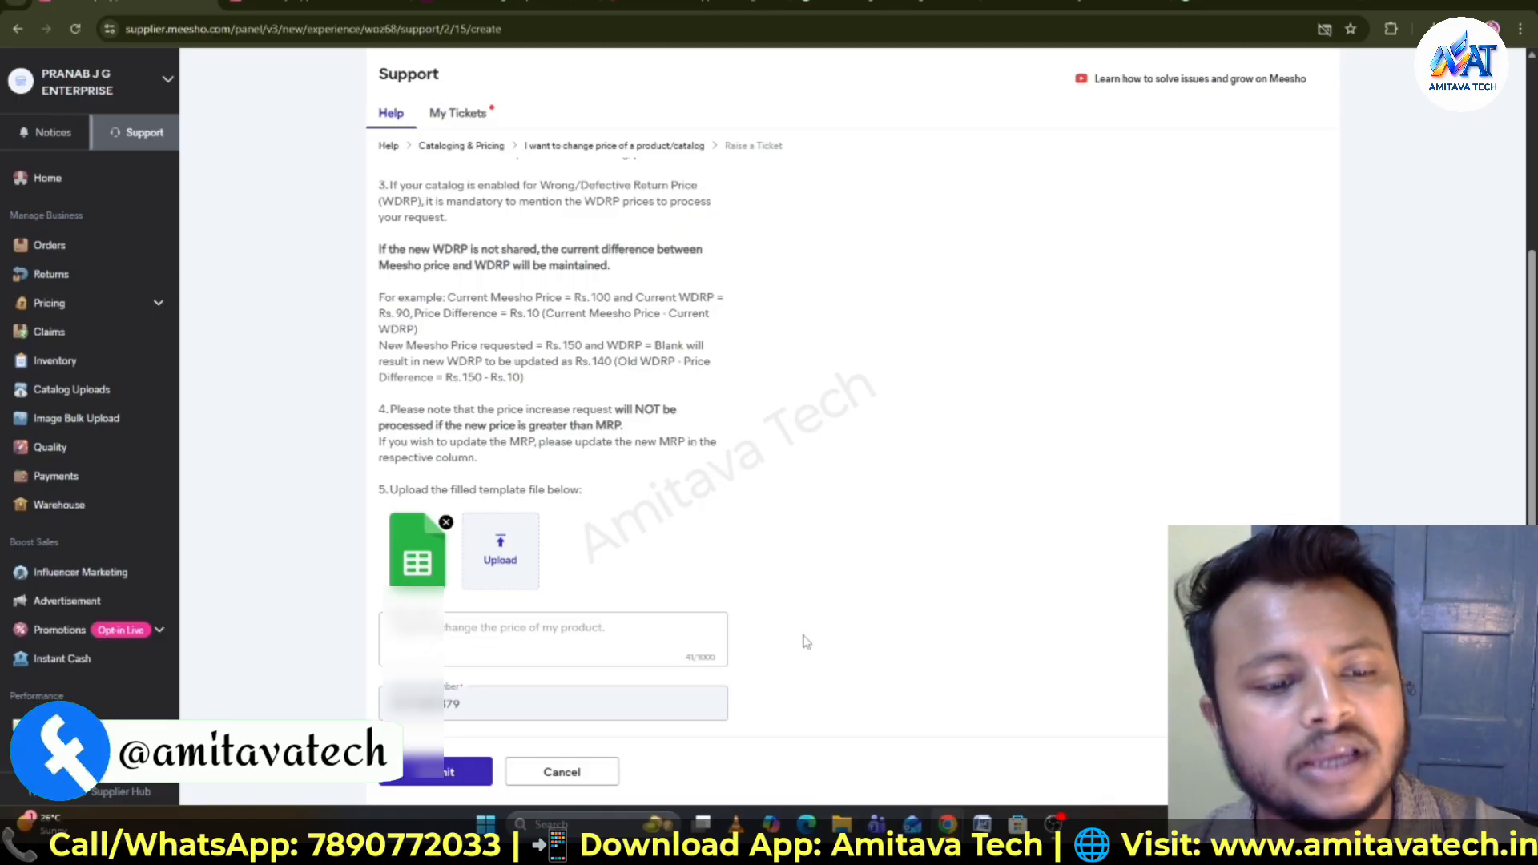
scroll(817, 596, "up", 3)
scroll(817, 595, "down", 3)
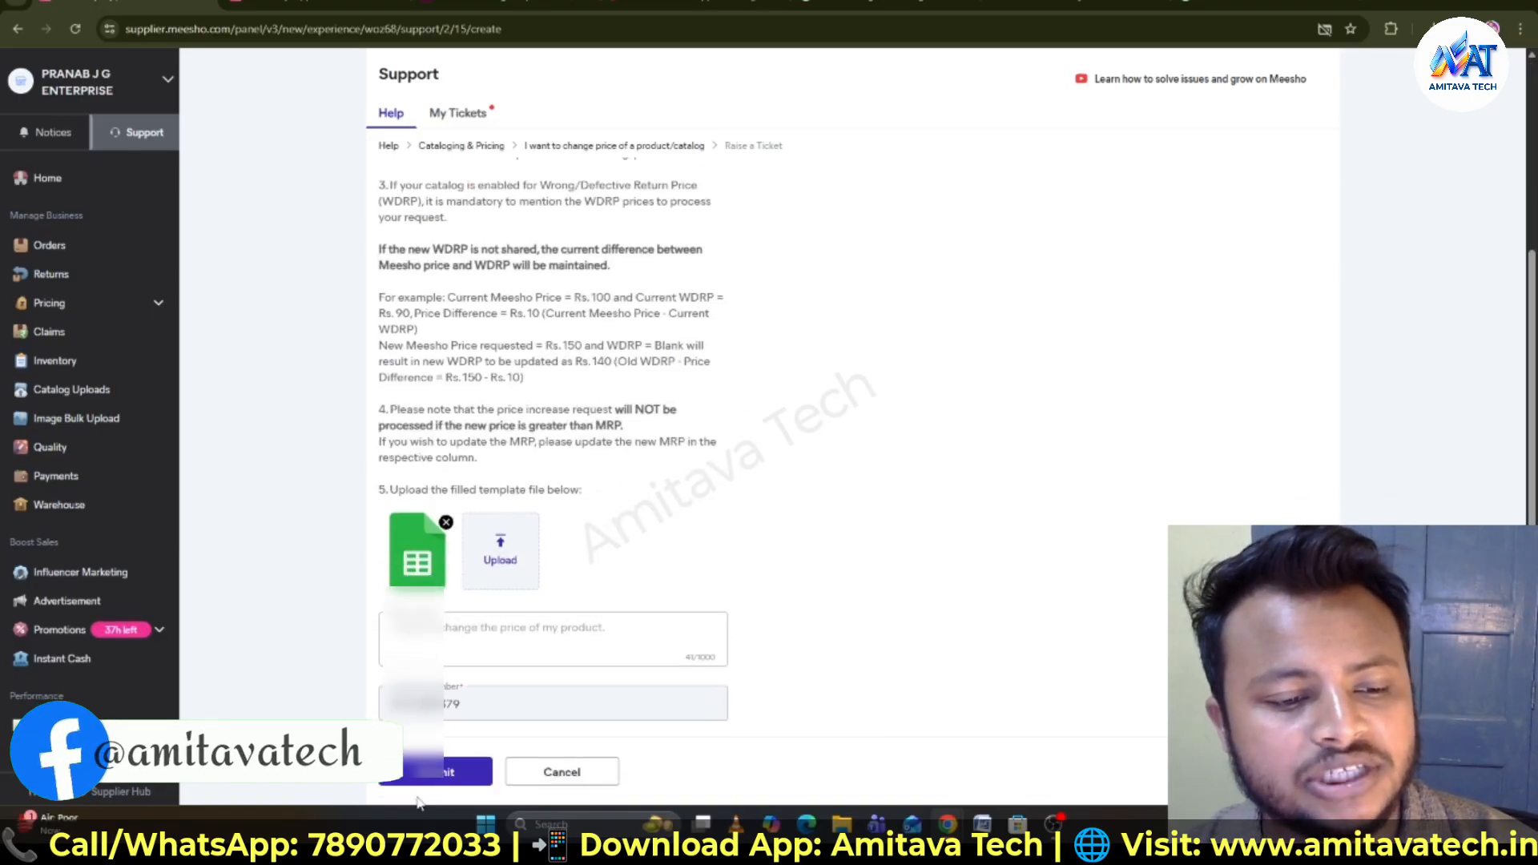
left_click(452, 772)
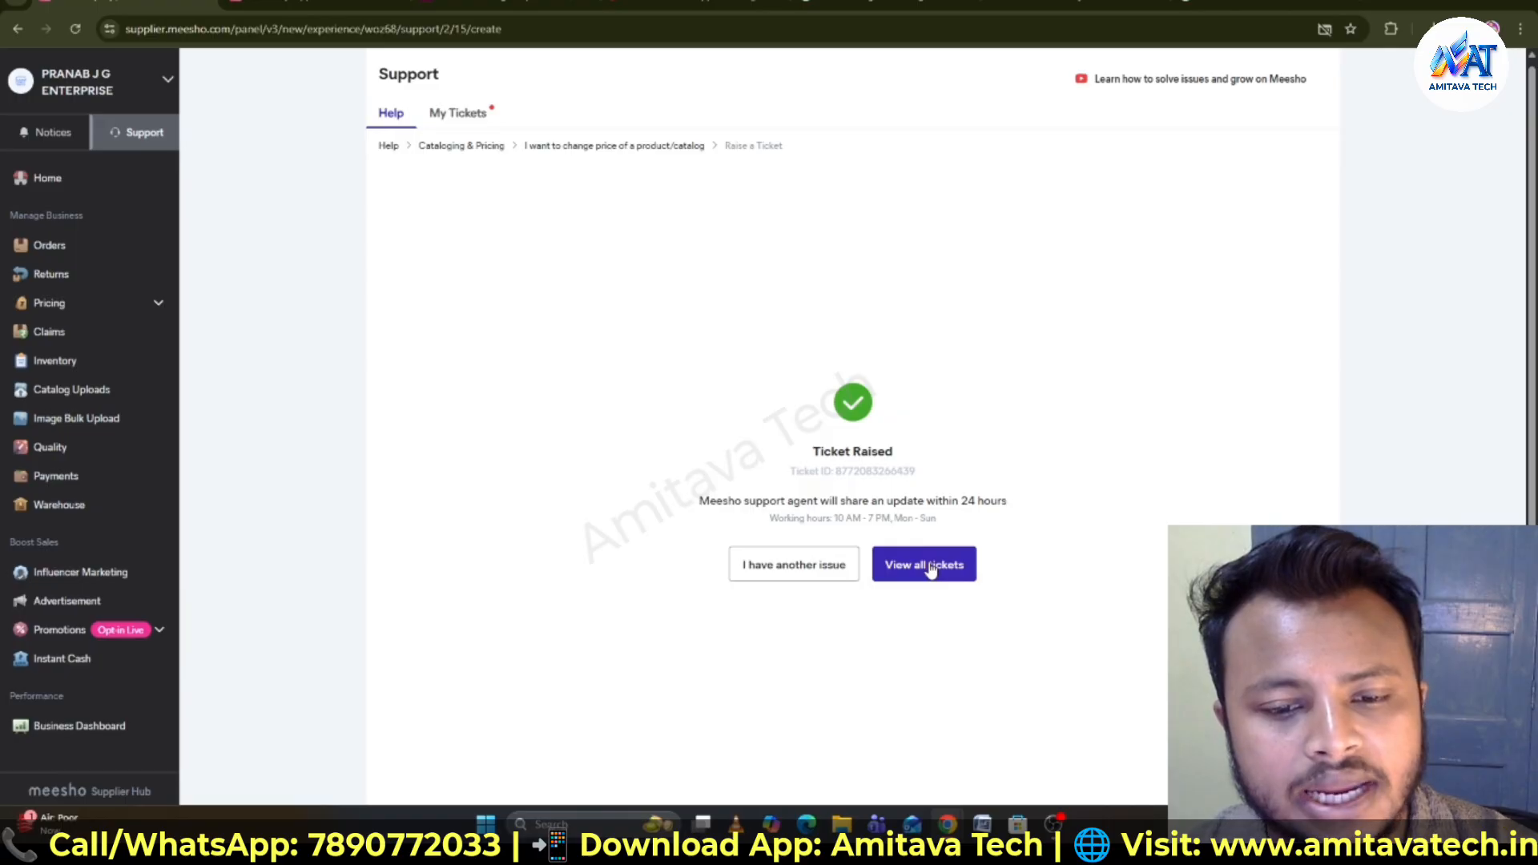
left_click(932, 569)
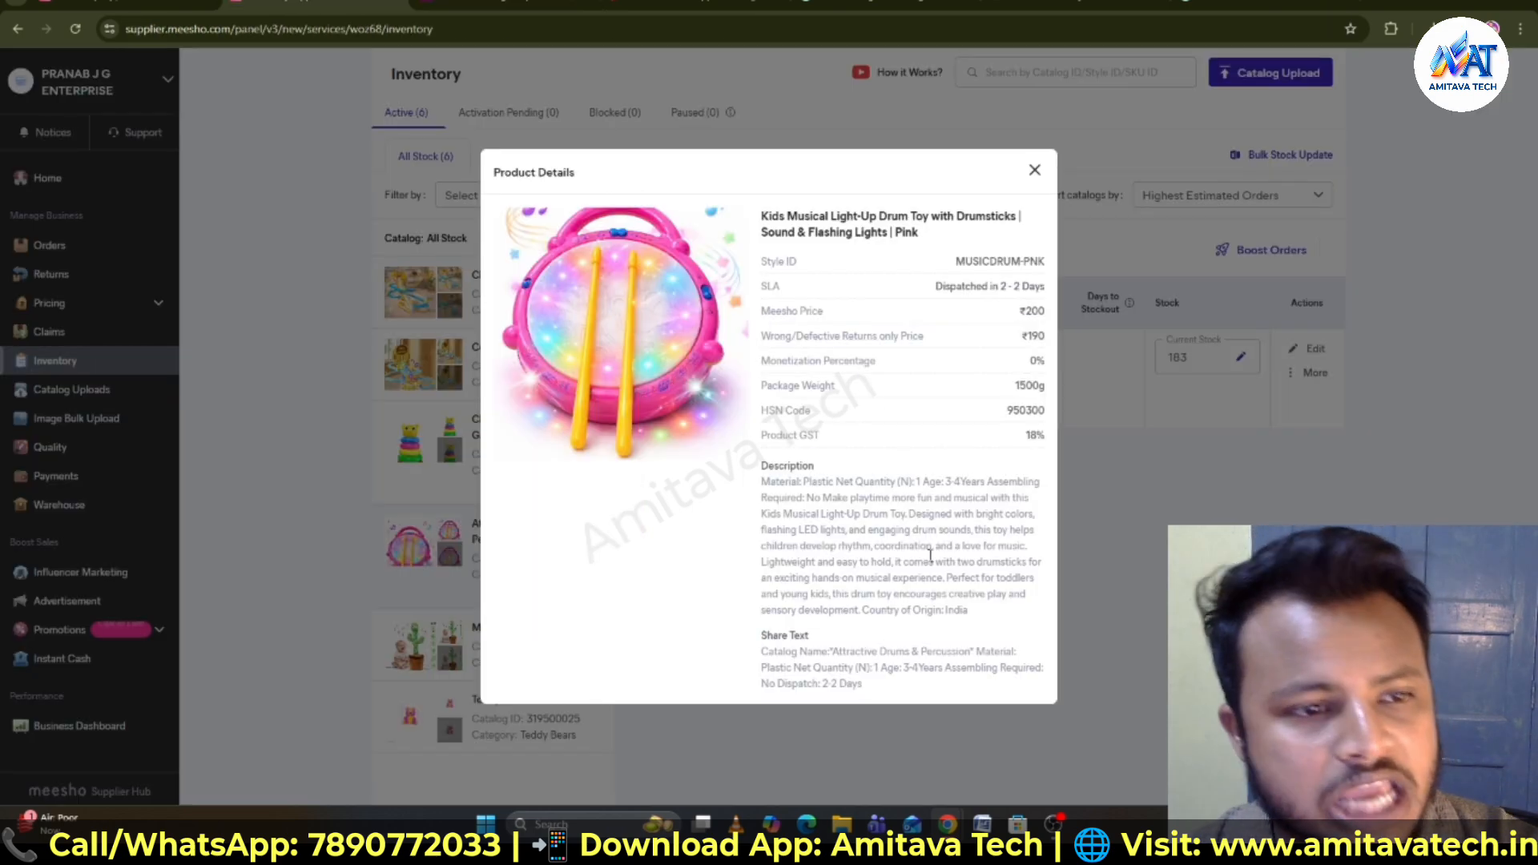
left_click(195, 172)
left_click(60, 183)
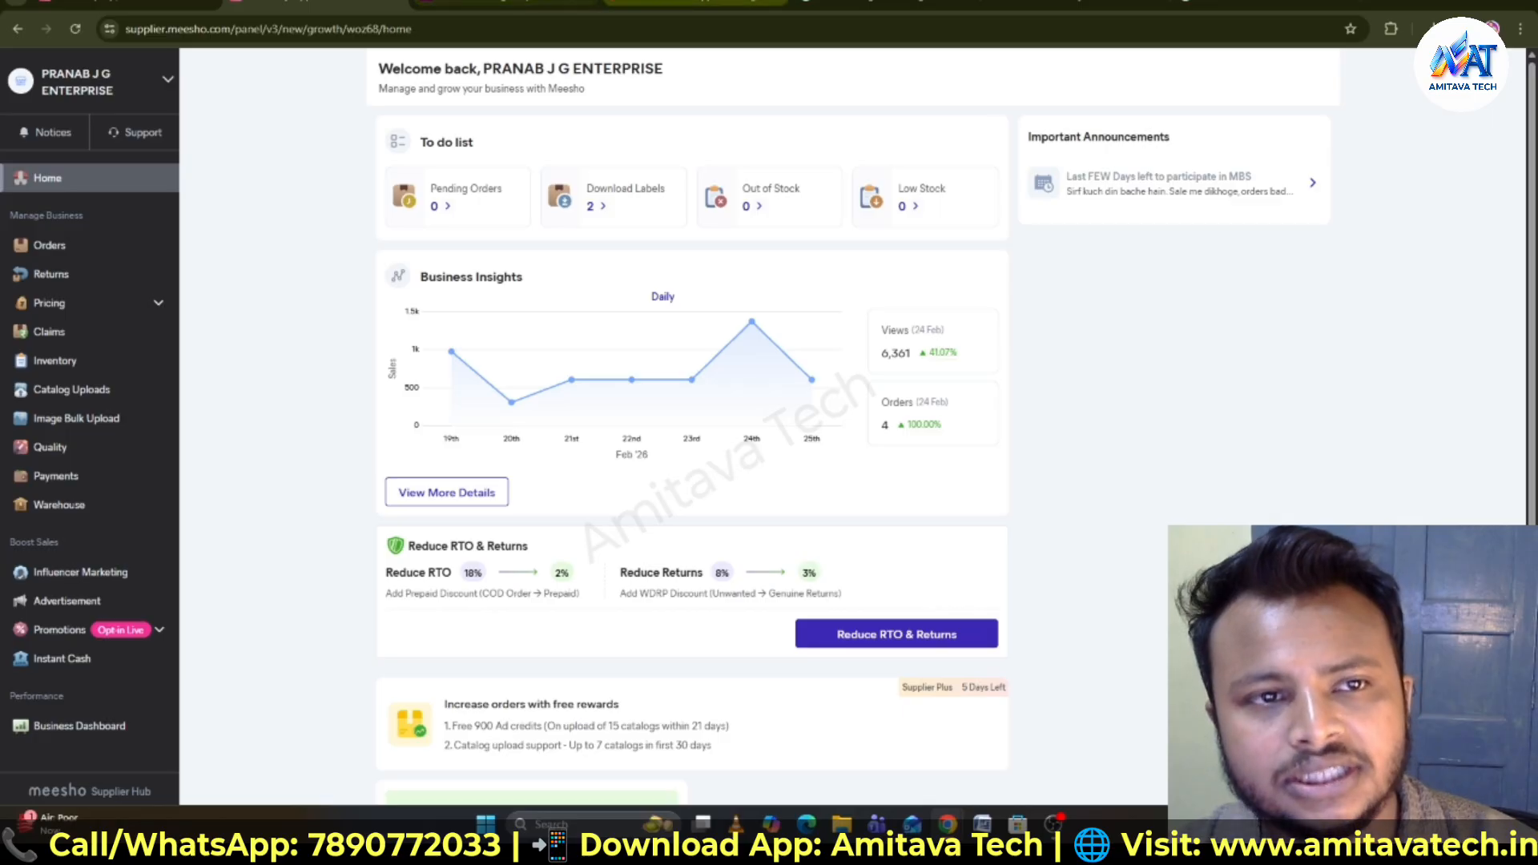
left_click(689, 4)
scroll(1108, 429, "up", 1)
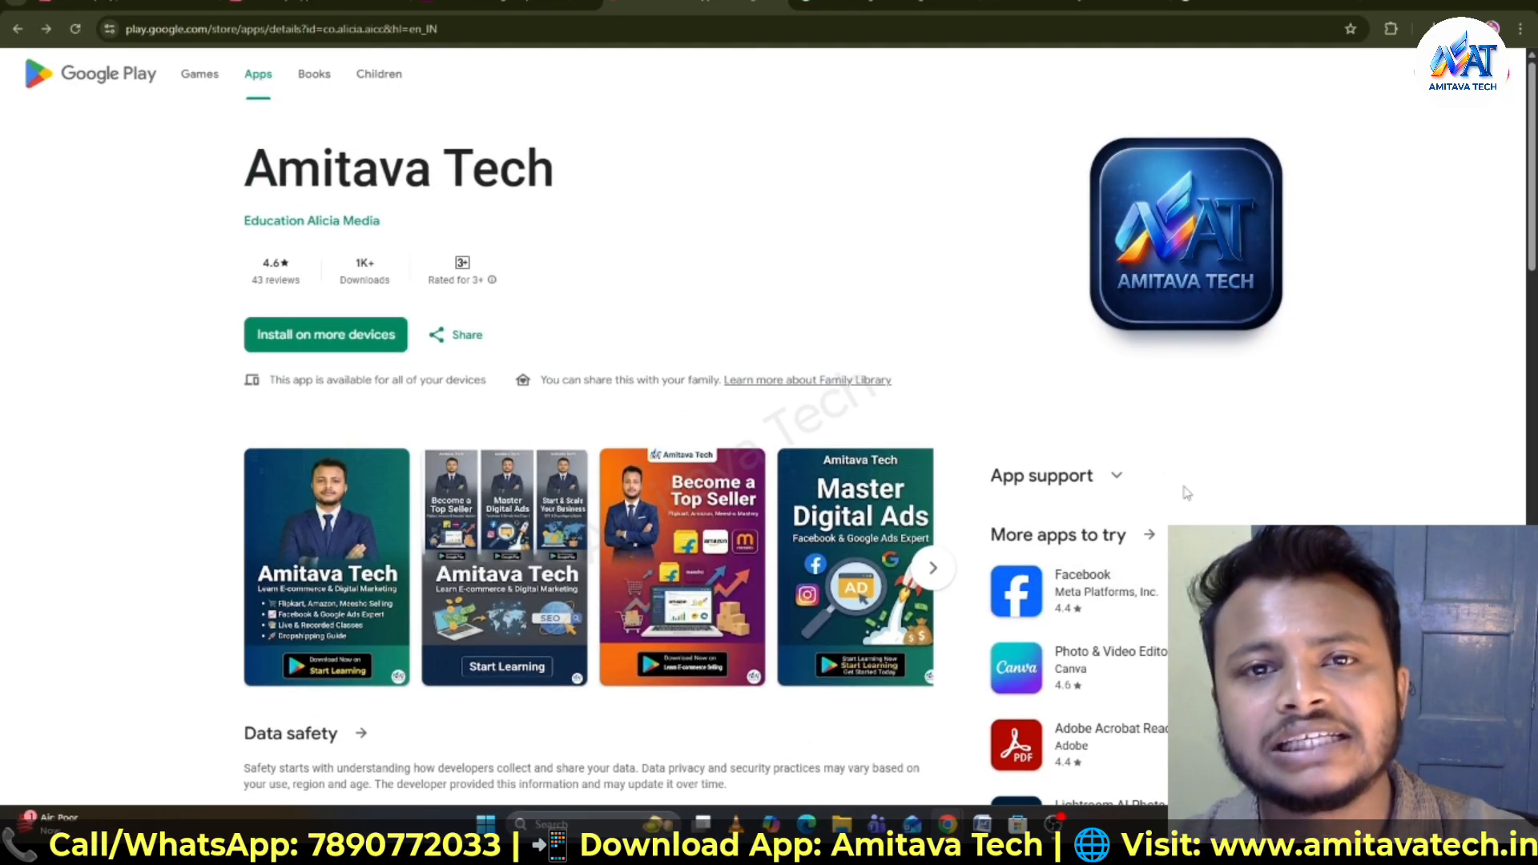